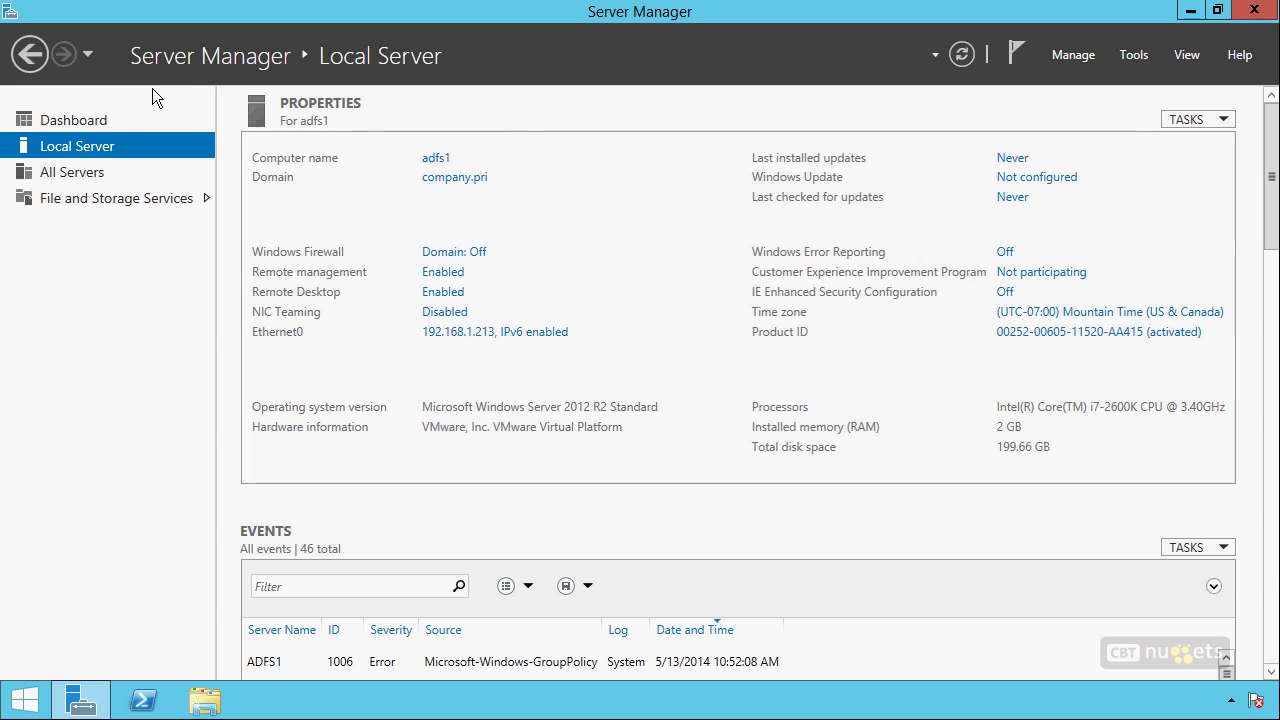
Start a role-based Add Roles and Features installation targeting this server.
left_click(75, 120)
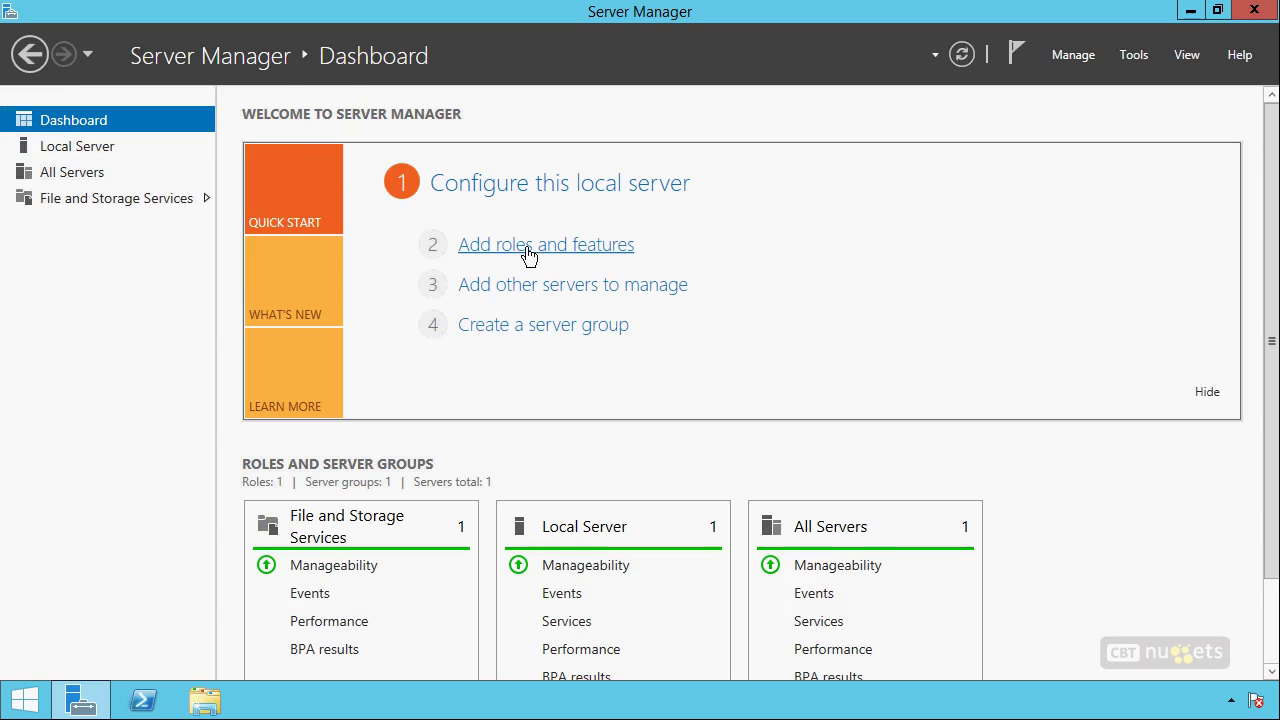
left_click(525, 248)
left_click(575, 564)
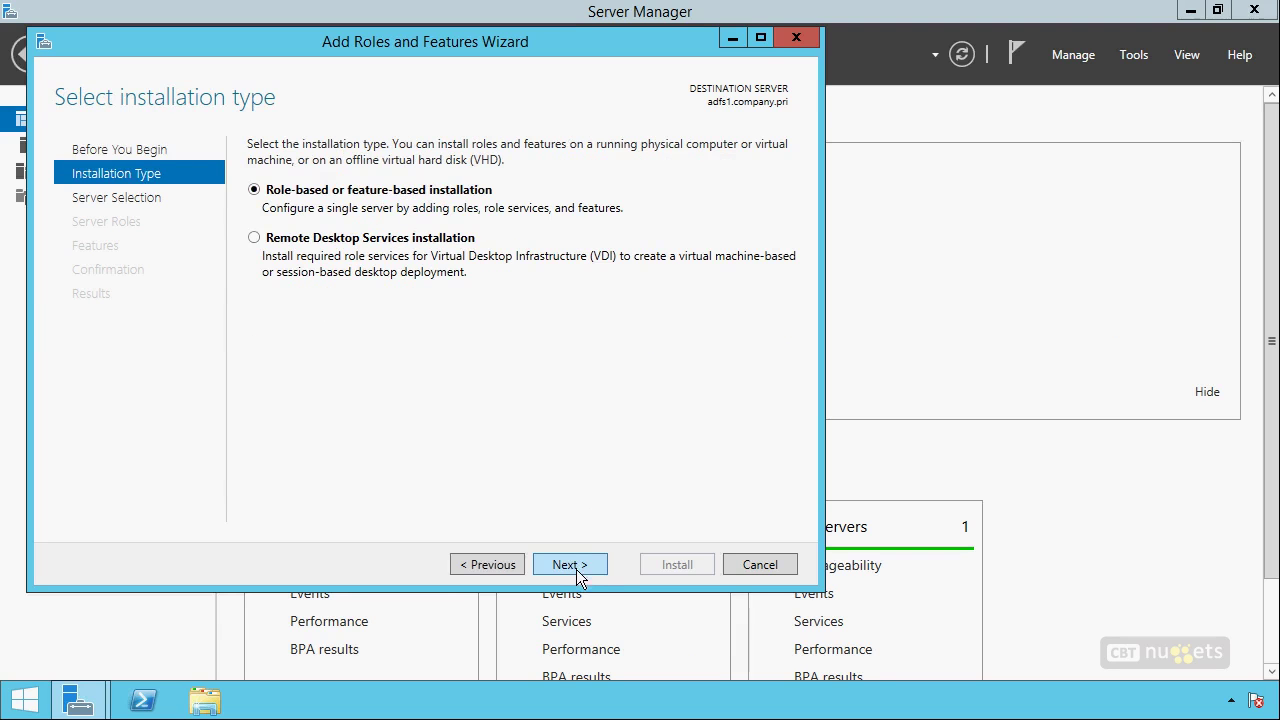
left_click(575, 569)
left_click(575, 569)
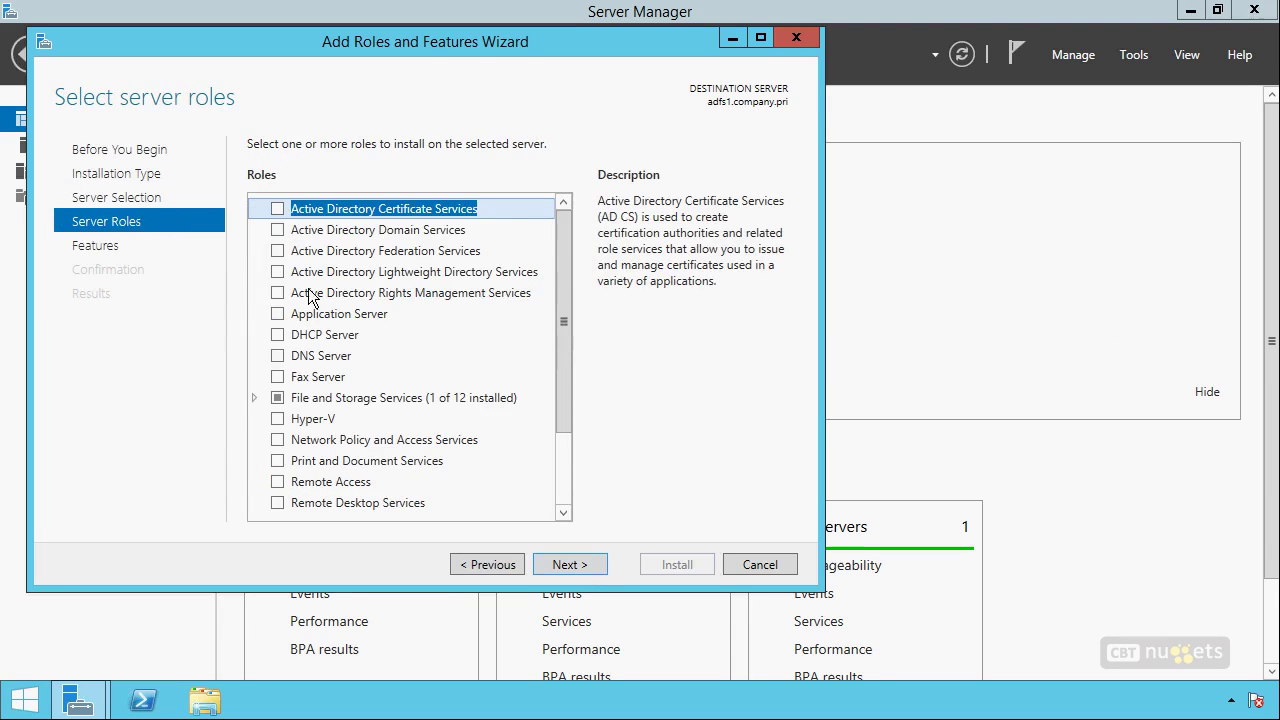
Select Active Directory Federation Services and install it, allowing automatic restarts.
left_click(277, 251)
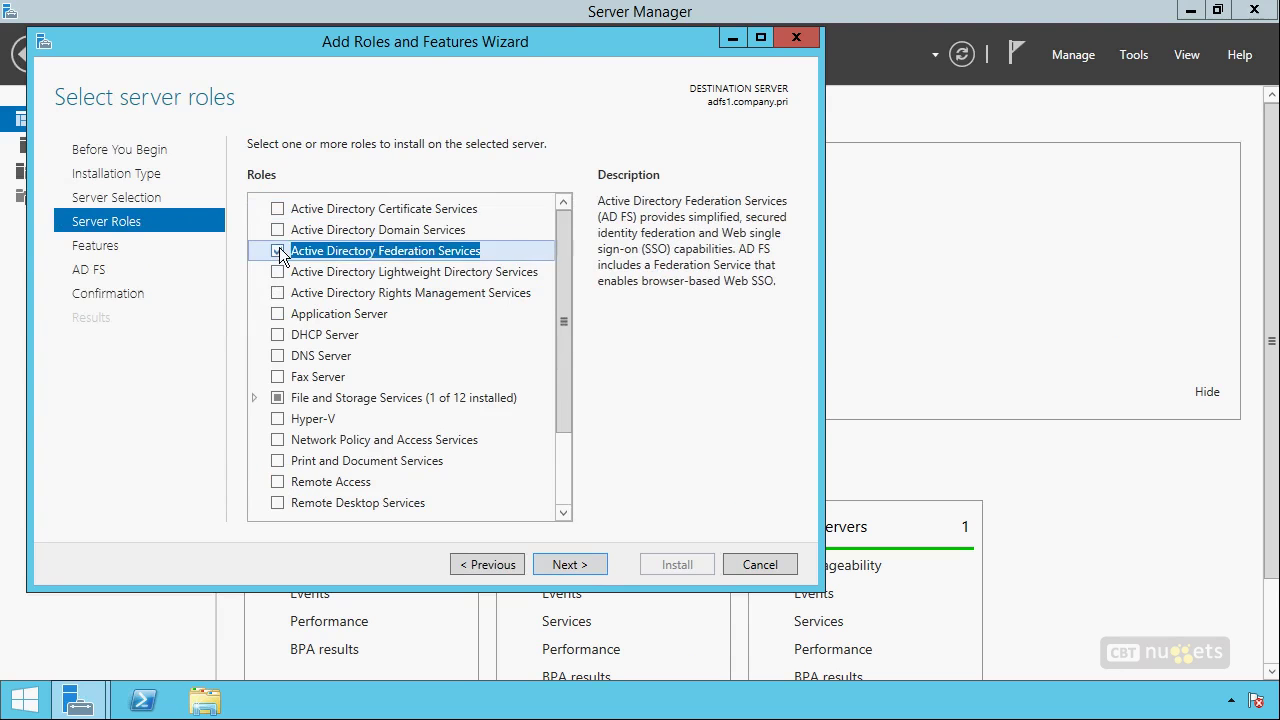
left_click(565, 566)
left_click(563, 566)
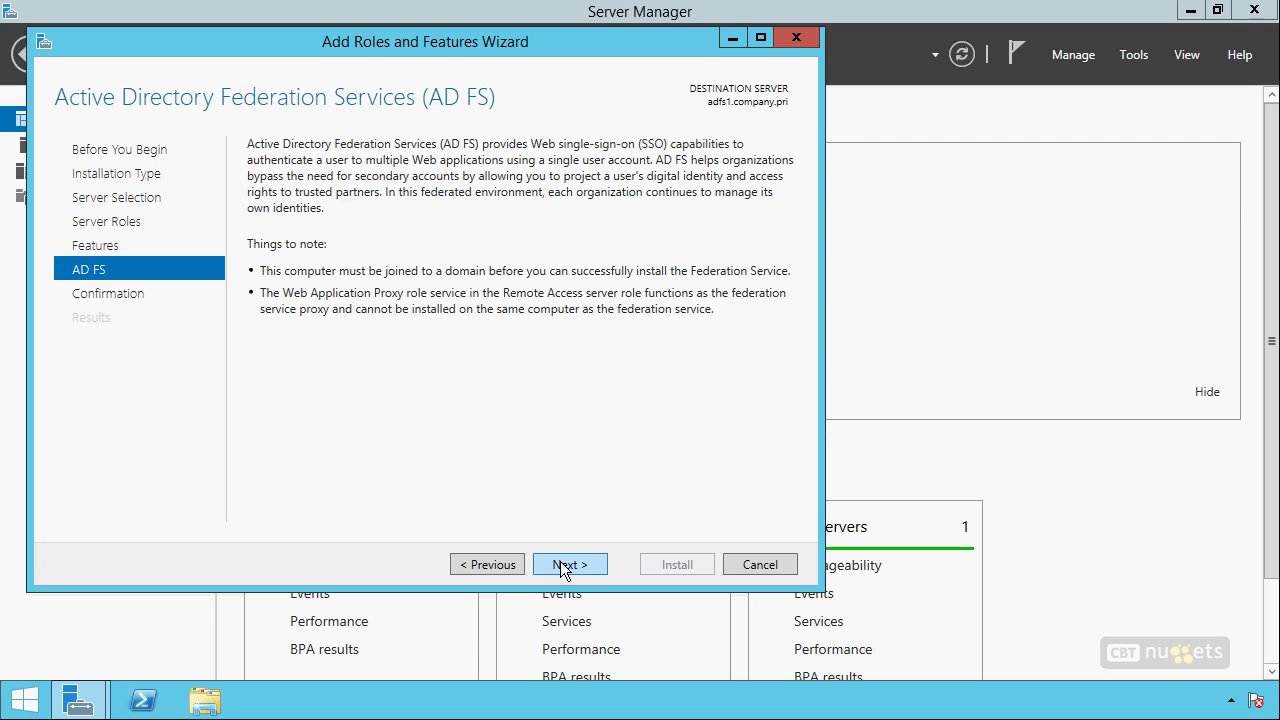
left_click(560, 566)
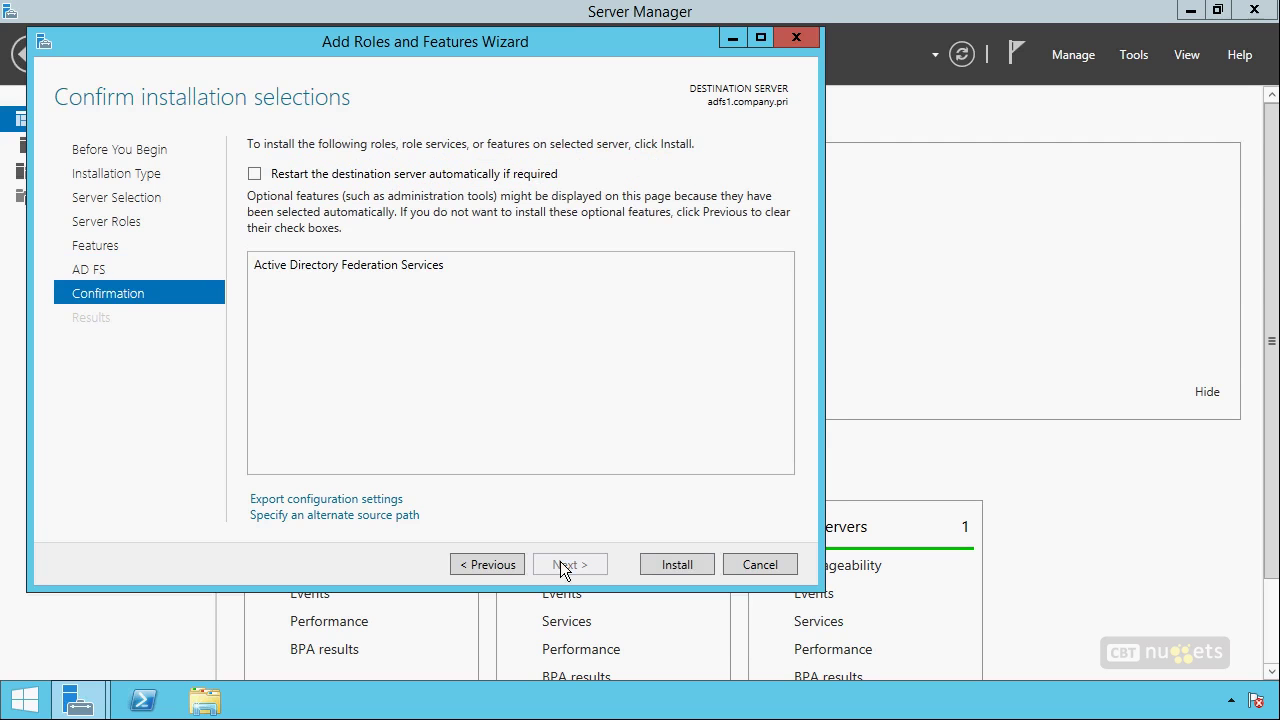
left_click(458, 175)
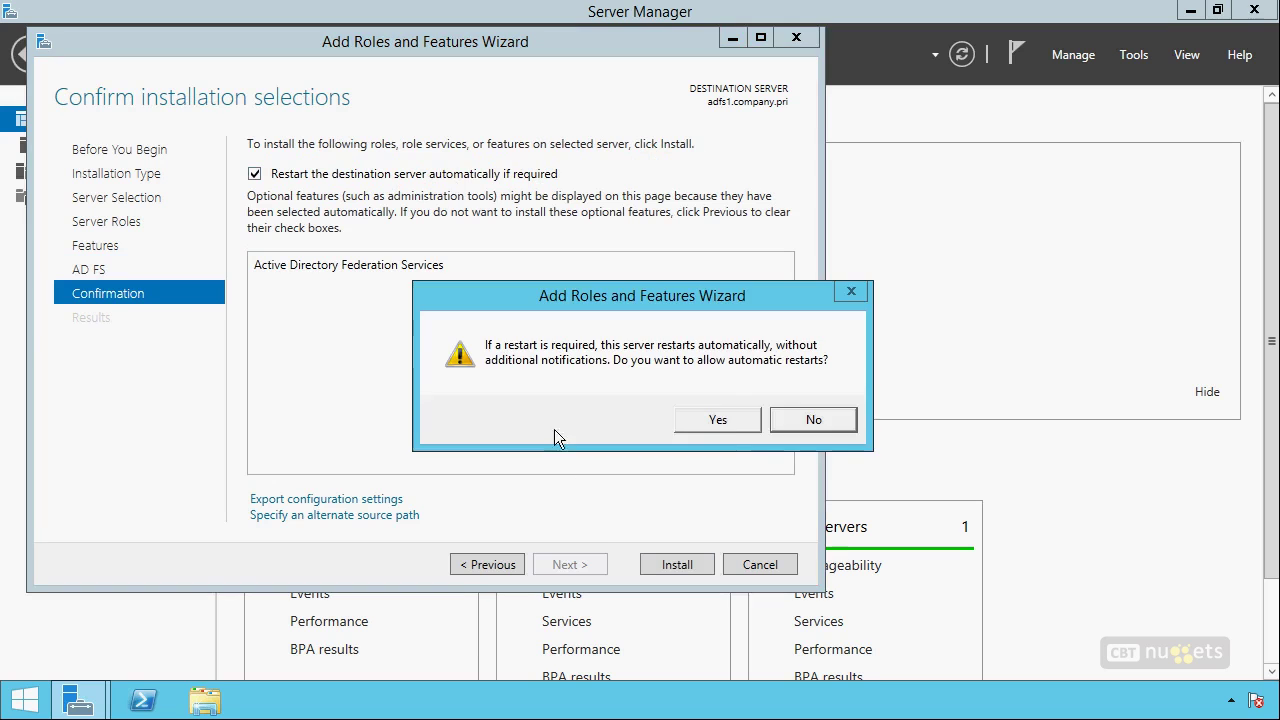
left_click(727, 421)
left_click(675, 566)
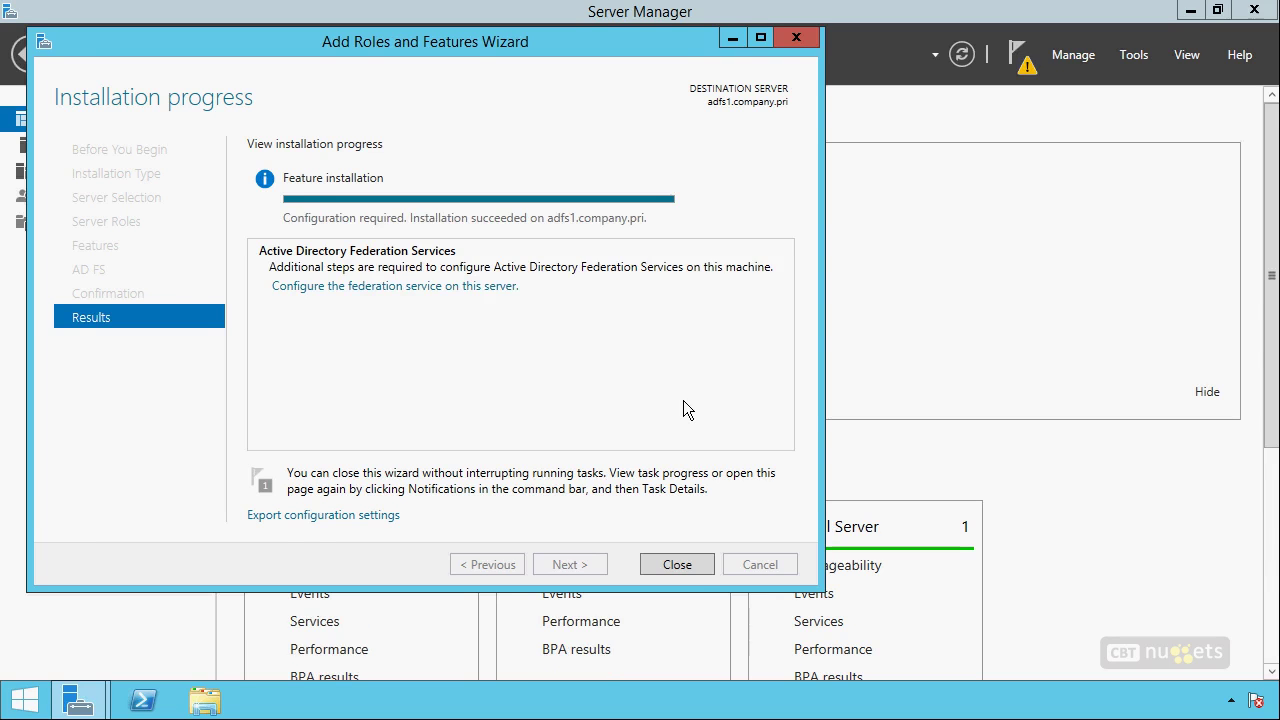
left_click(694, 566)
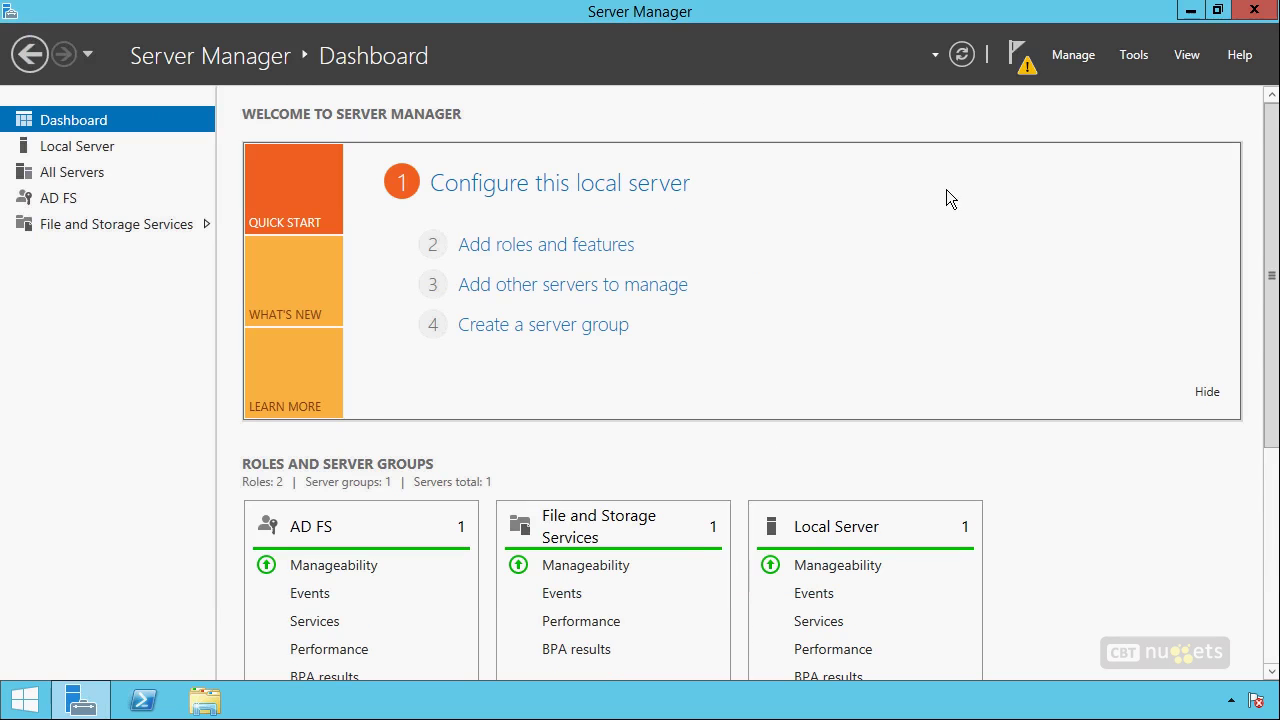
left_click(1022, 62)
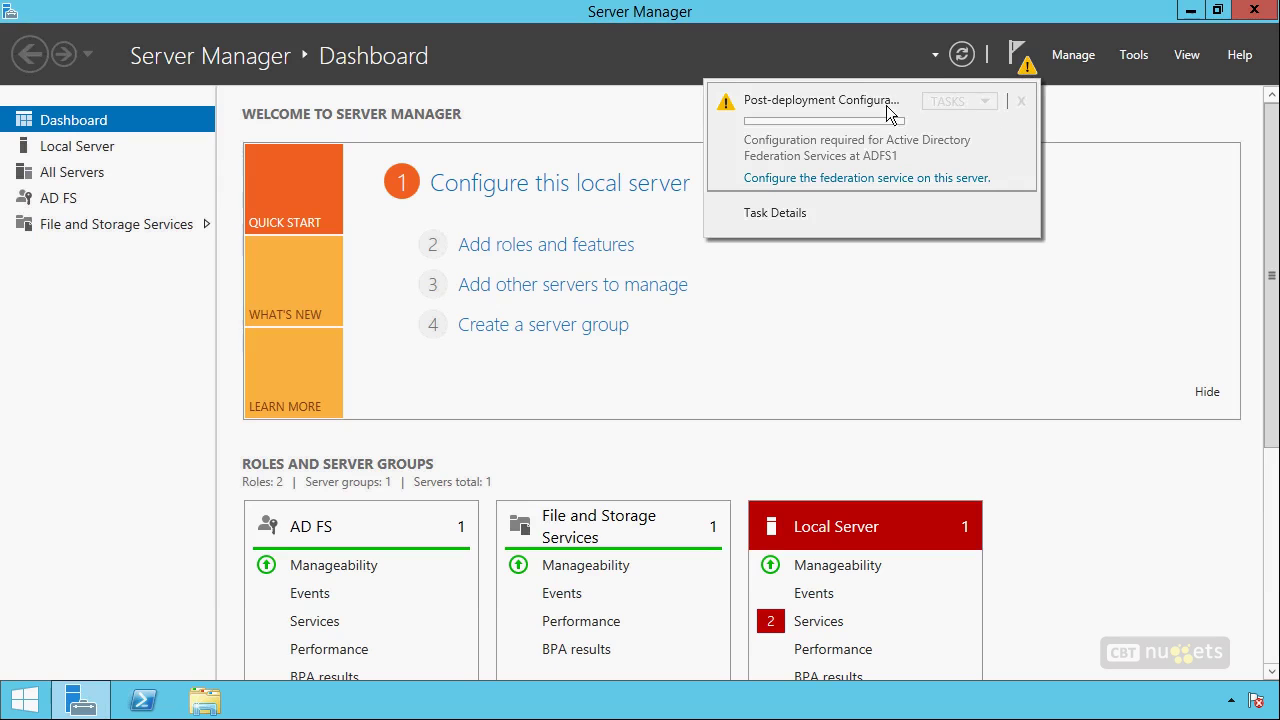
left_click(860, 178)
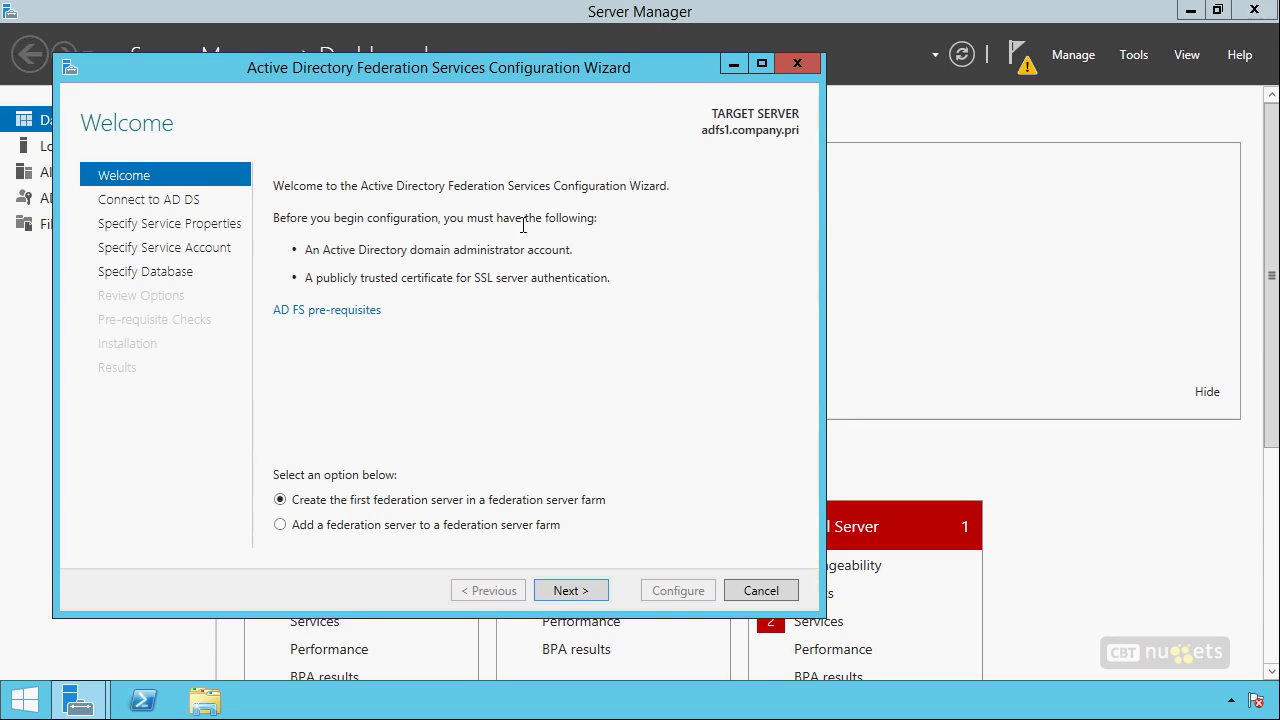
left_click_drag(306, 277, 628, 278)
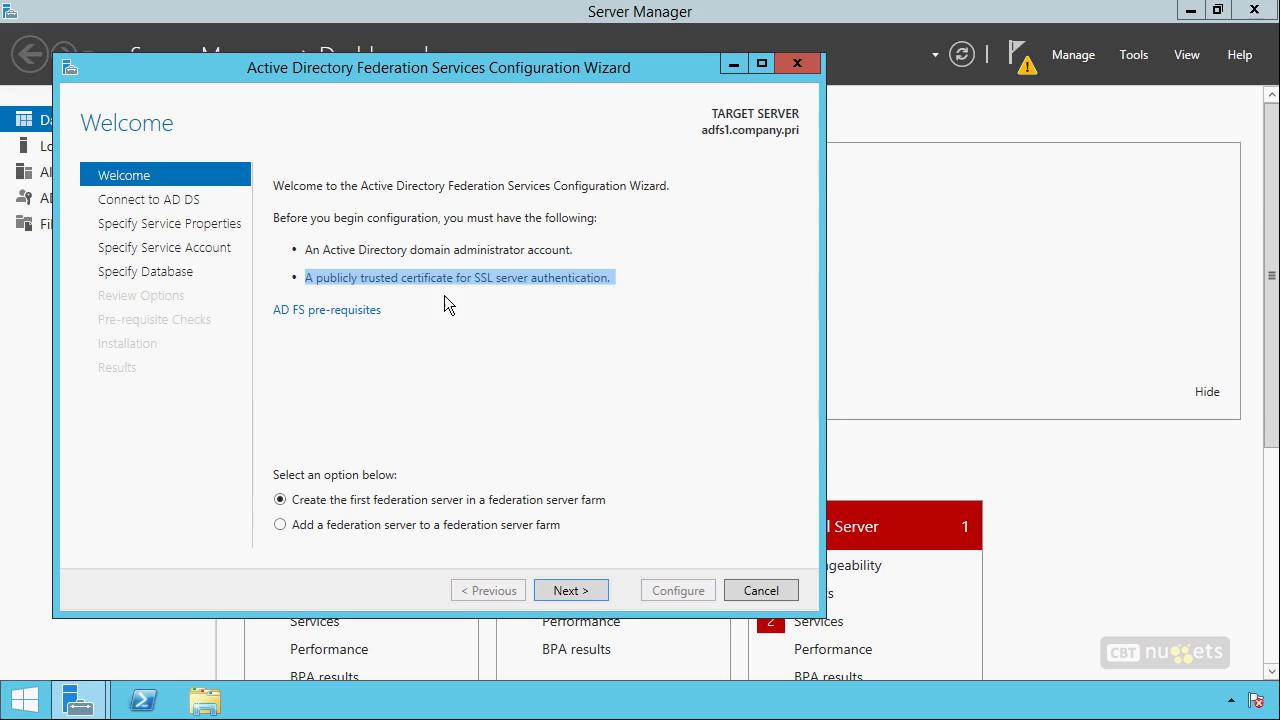
left_click(477, 295)
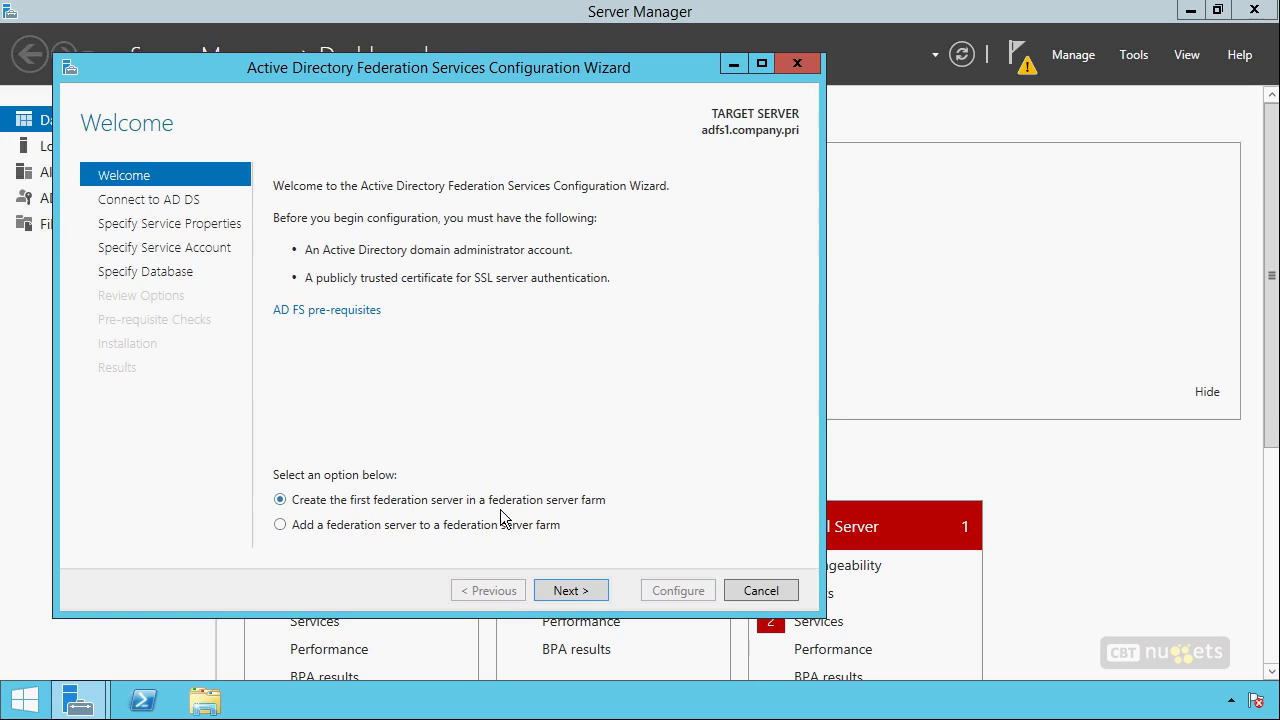
left_click(576, 591)
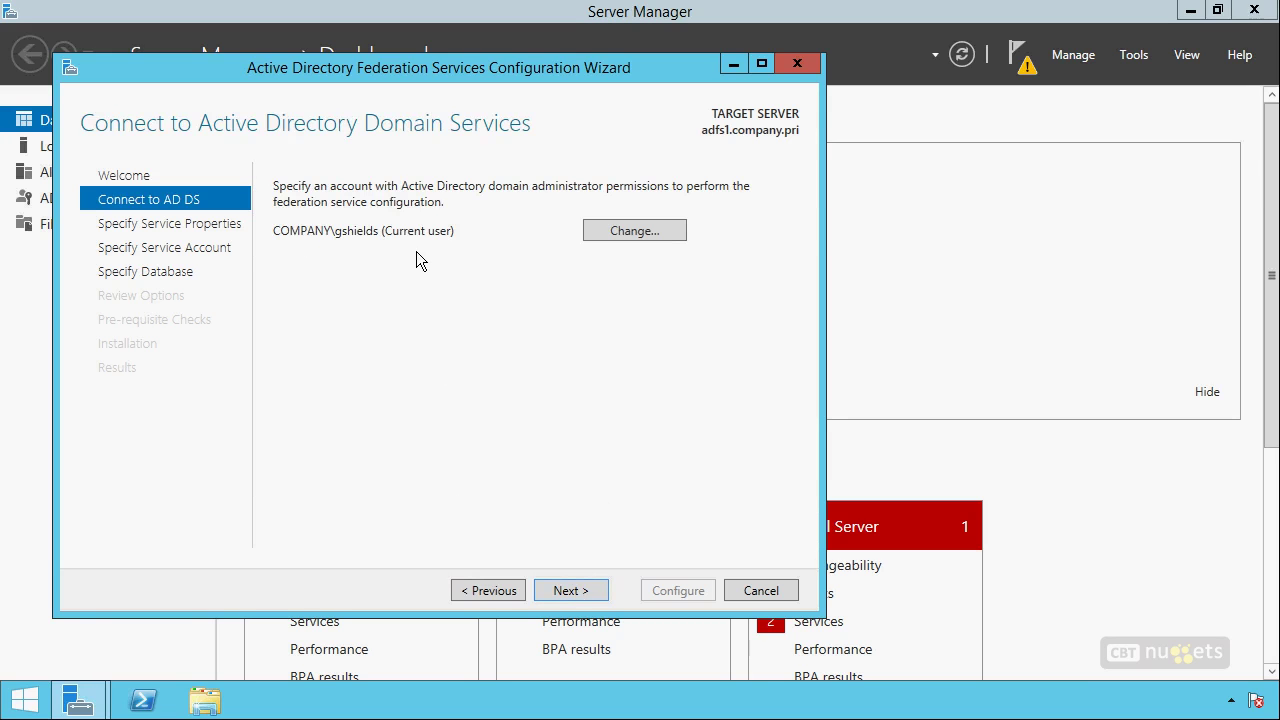
left_click(581, 592)
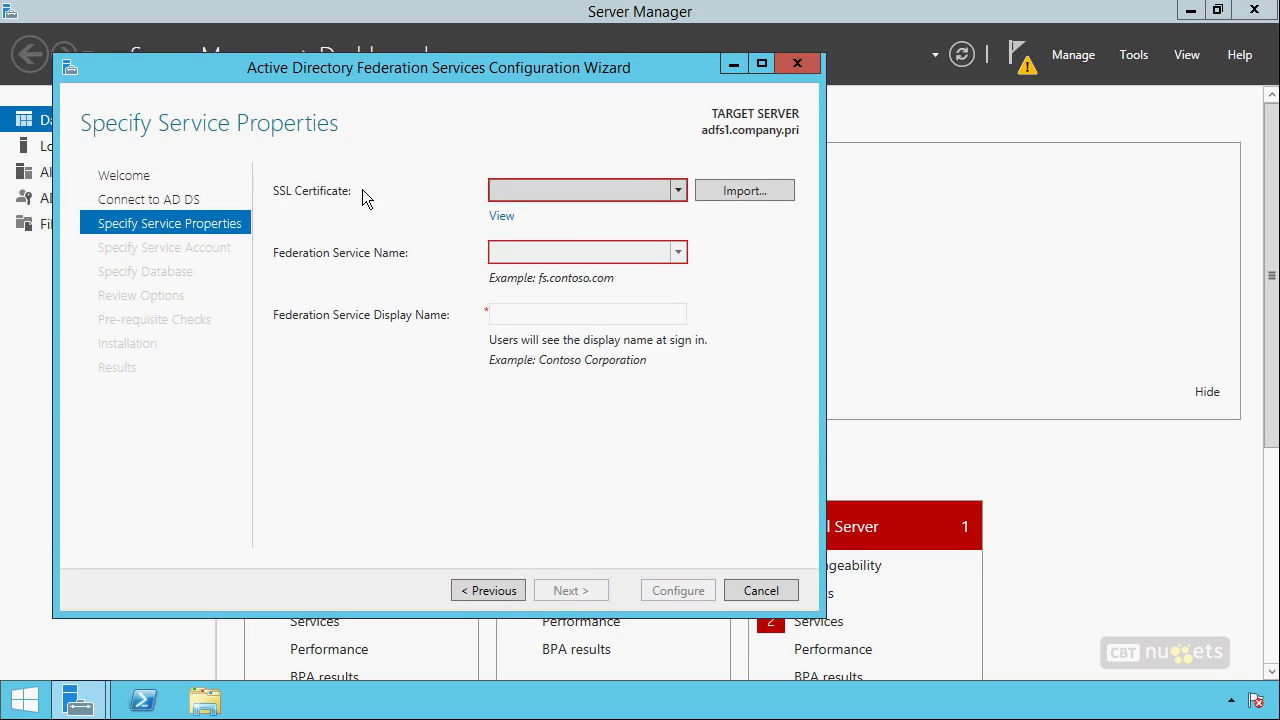
left_click(611, 189)
left_click(611, 189)
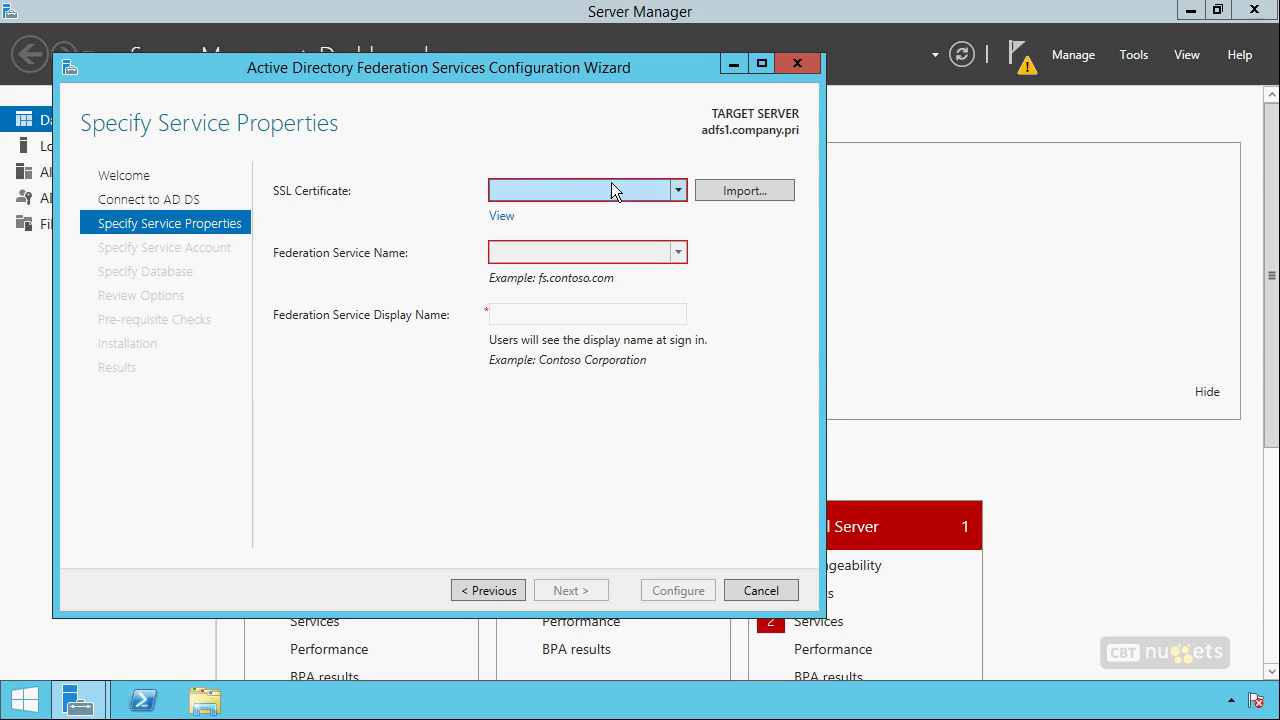
left_click(782, 584)
left_click(656, 420)
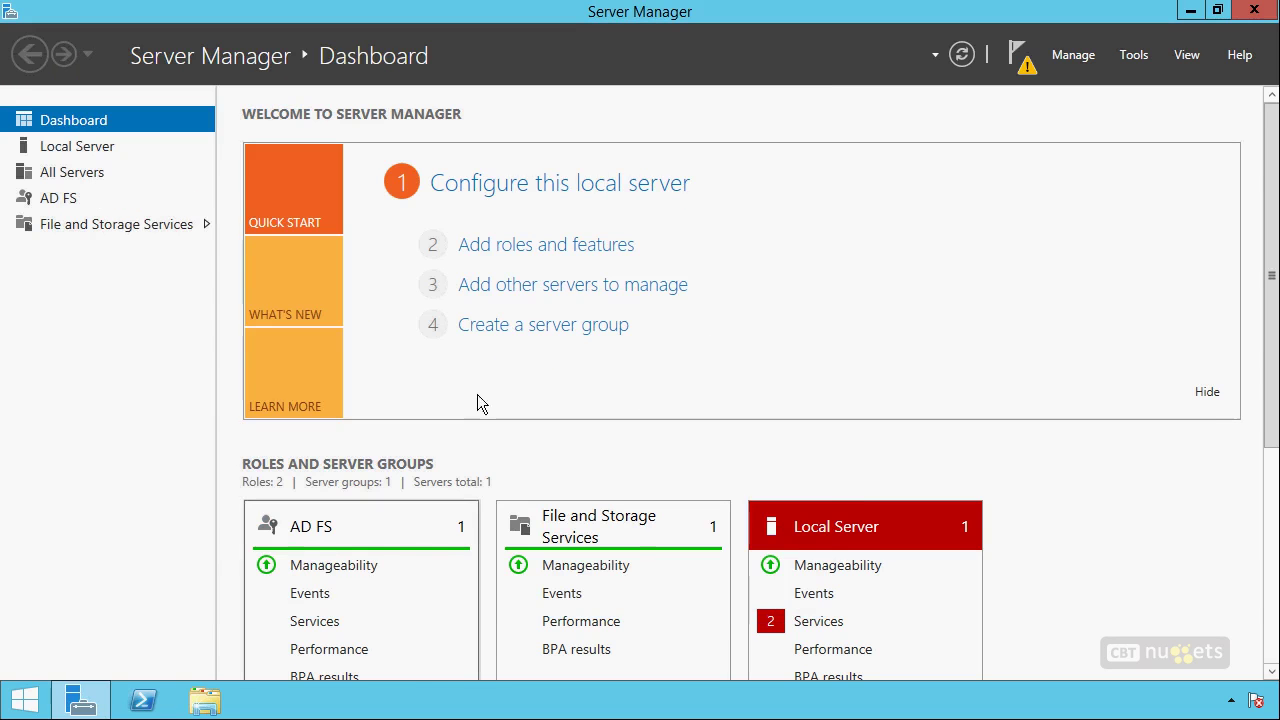
Launch the mmc management console with elevated rights.
key("super+r")
type("mmc")
key("Return")
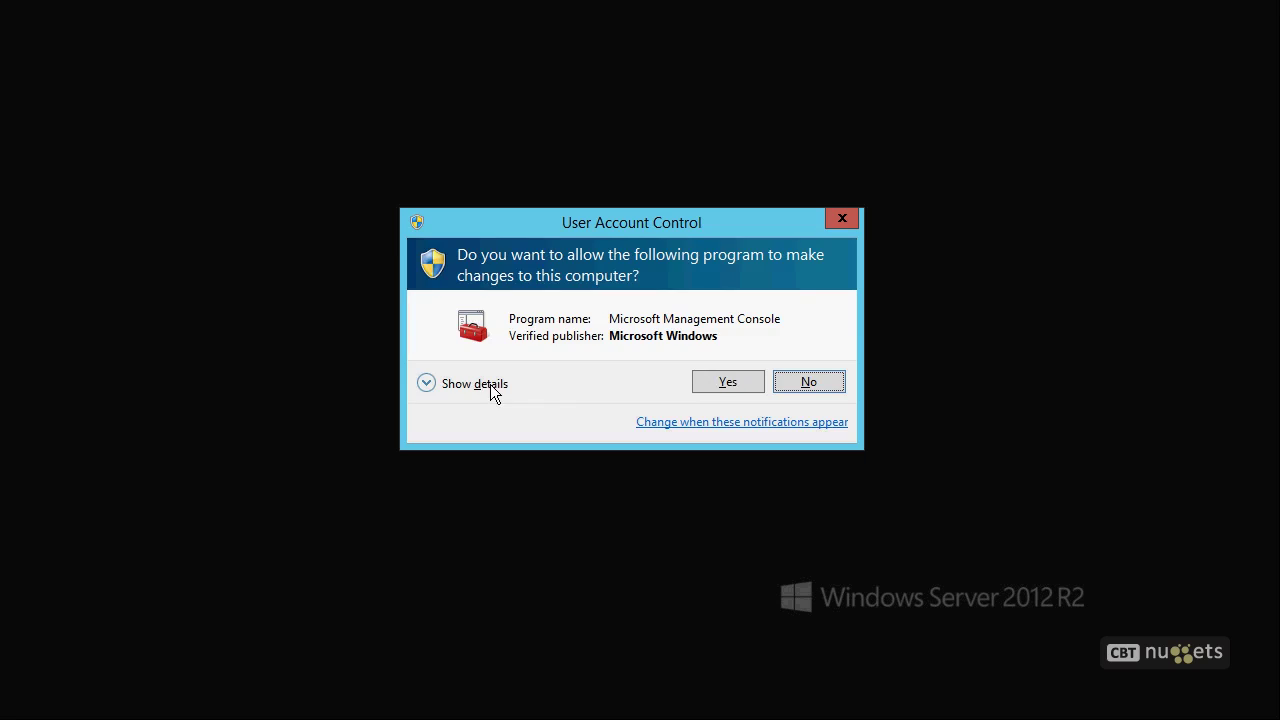
left_click(725, 381)
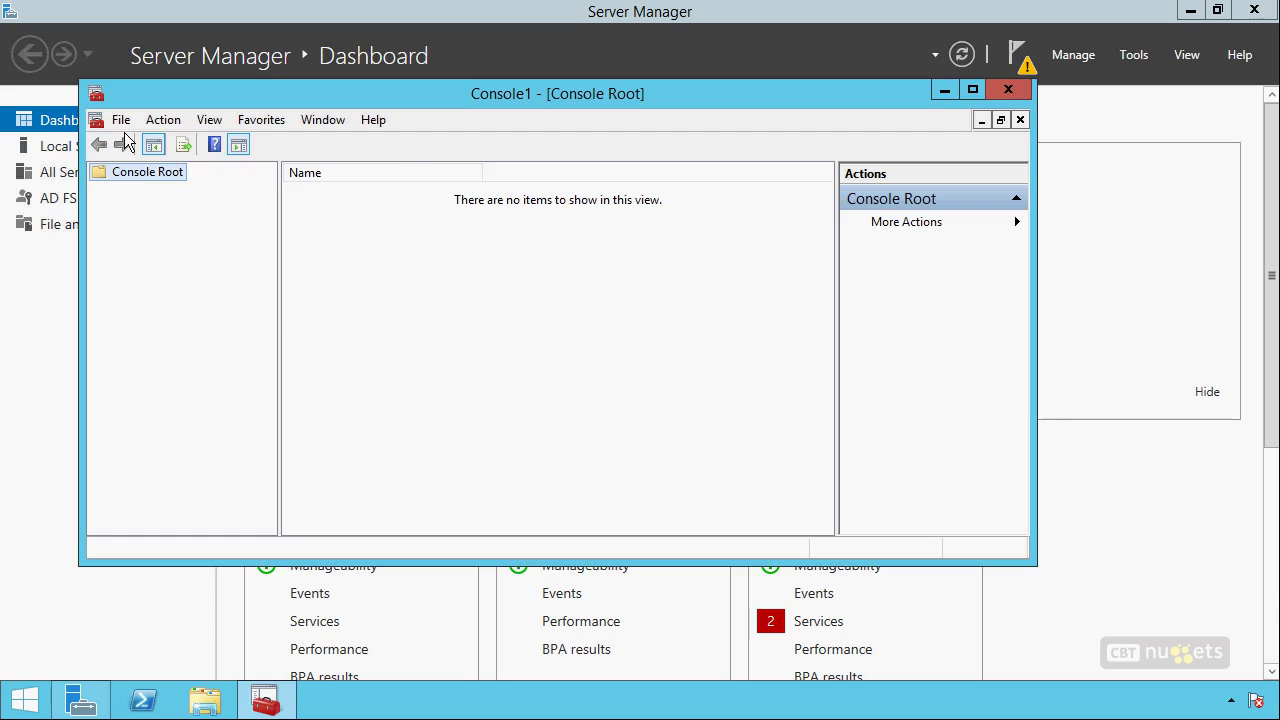
Add the Certificates snap-in for the local computer account.
left_click(120, 119)
left_click(203, 237)
left_click(305, 256)
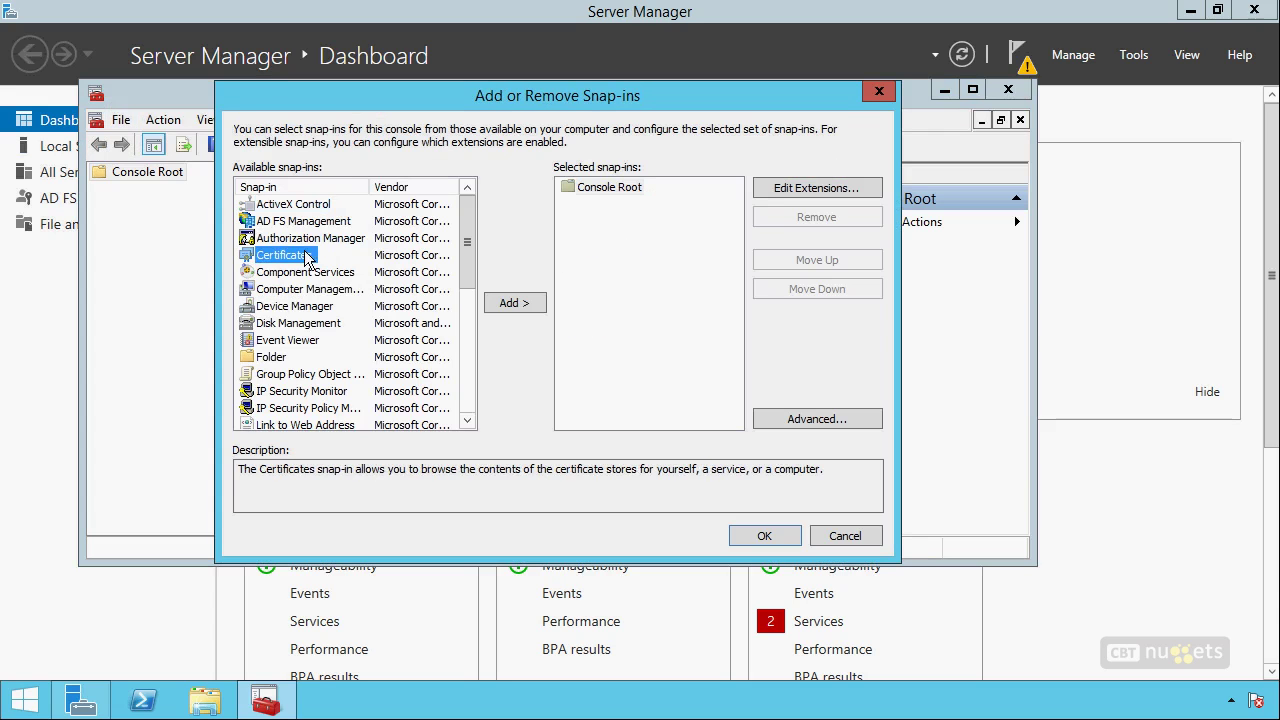
left_click(512, 300)
left_click(292, 222)
left_click(648, 462)
left_click(642, 461)
left_click(762, 536)
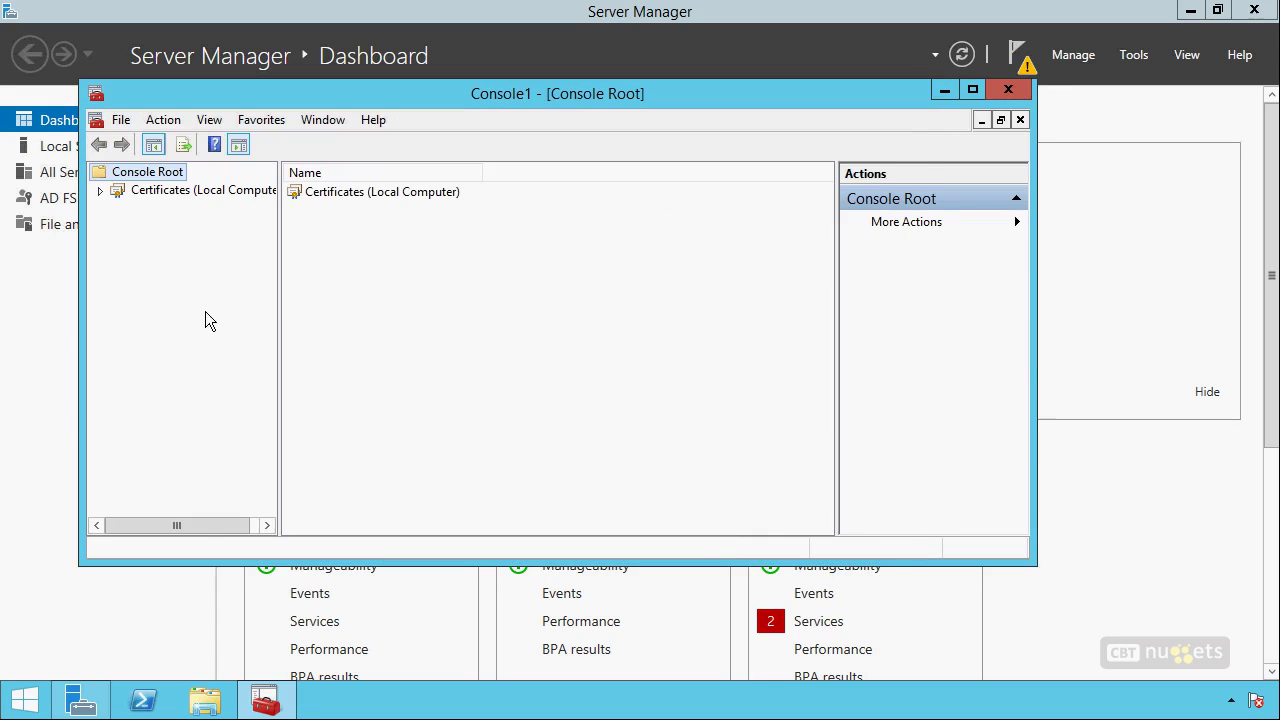
Enroll a Computer template certificate into the Personal store via Active Directory Enrollment Policy.
left_click(99, 190)
left_click(178, 212)
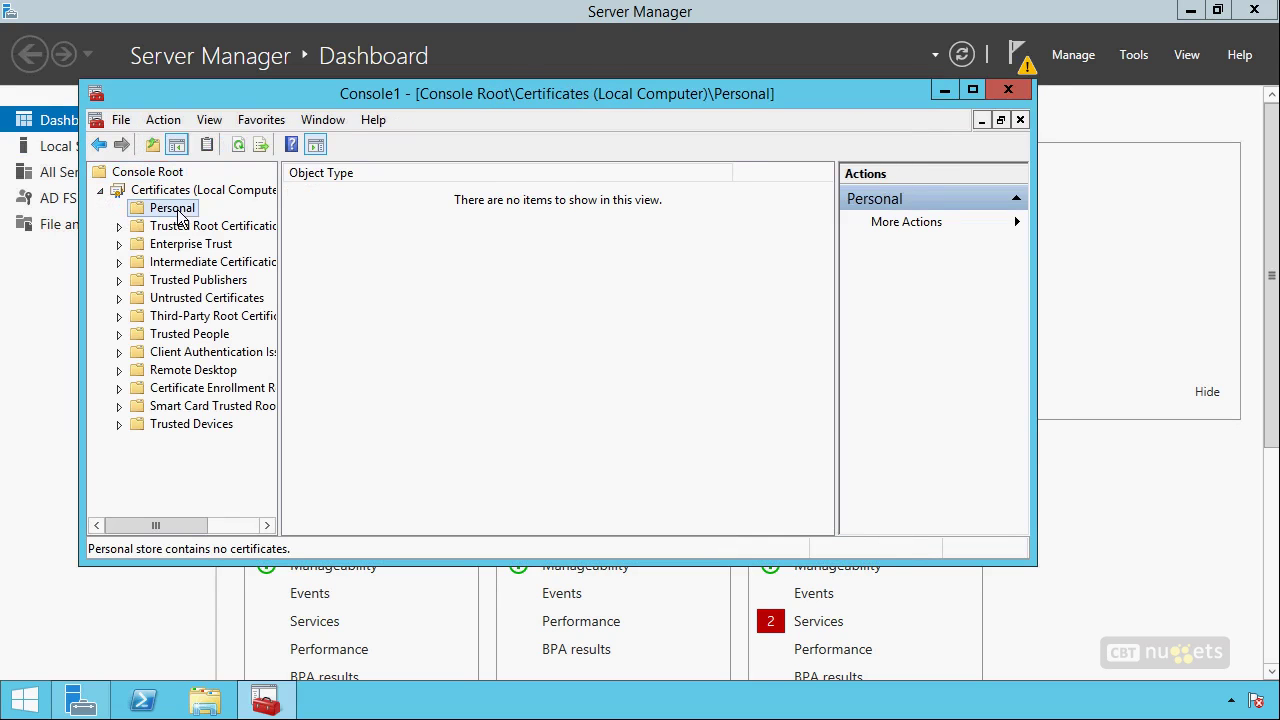
right_click(178, 212)
mouse_move(251, 249)
left_click(521, 274)
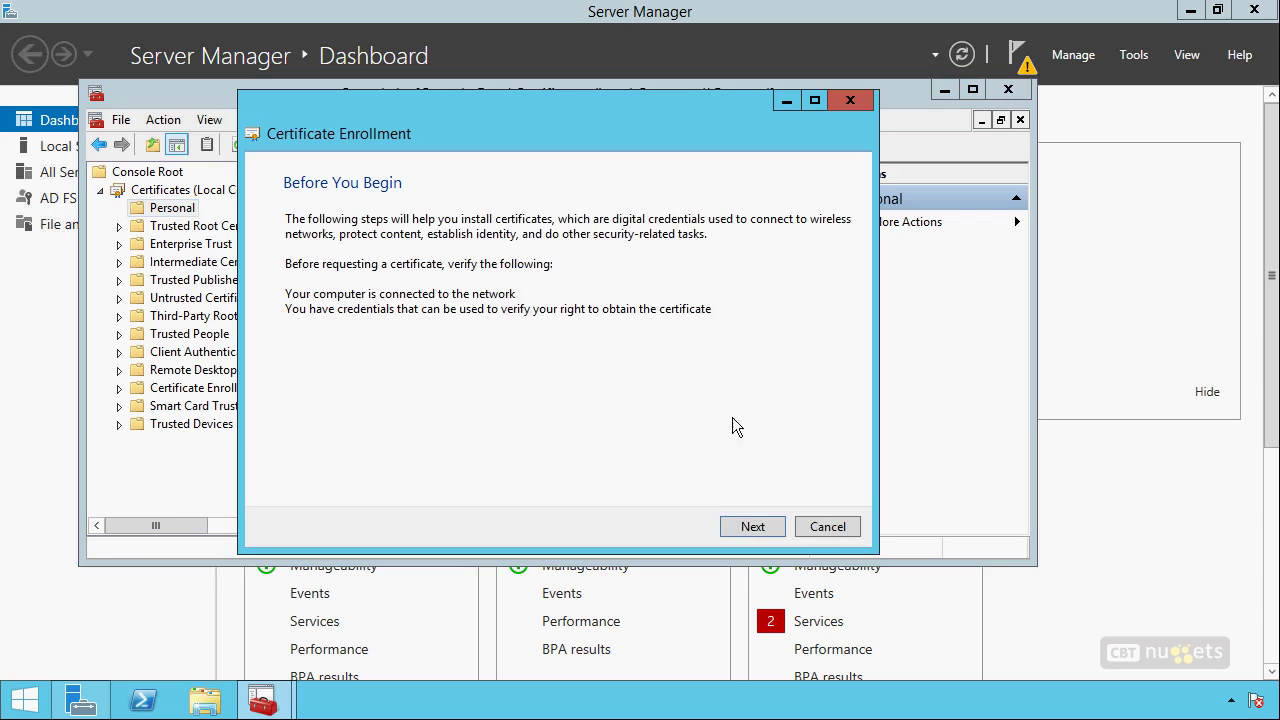
left_click(763, 520)
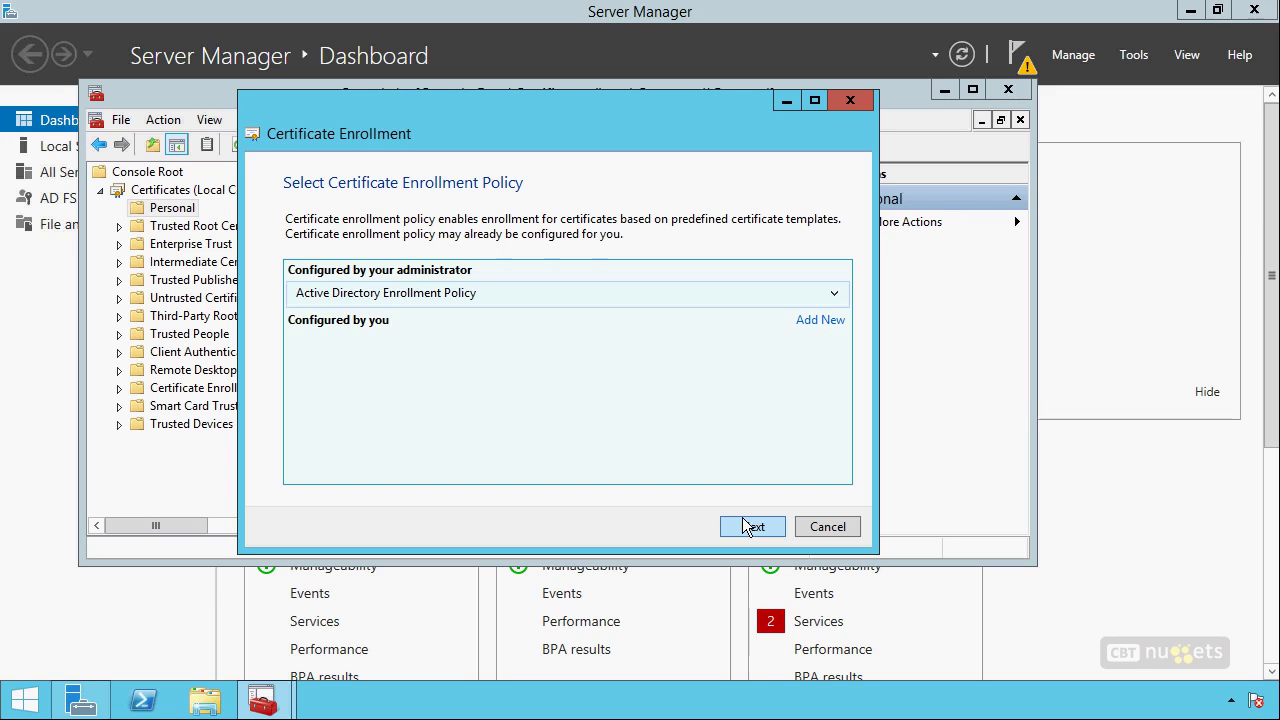
left_click(744, 527)
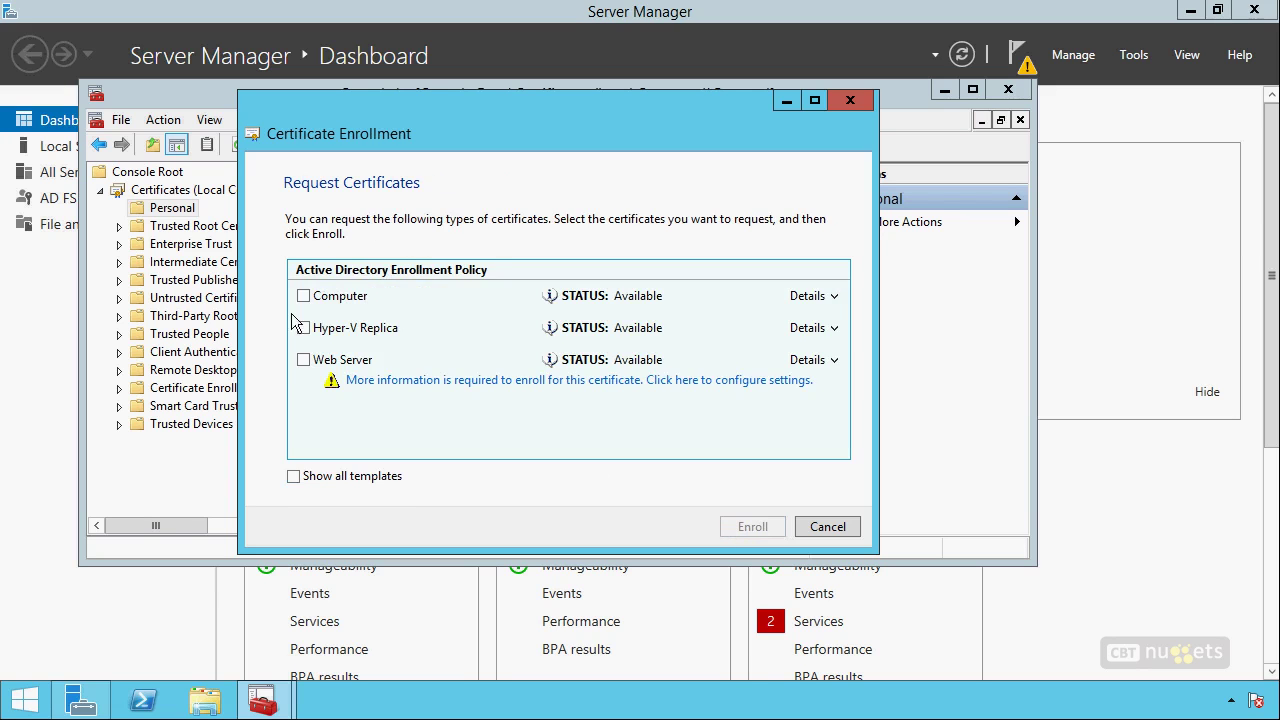
left_click(303, 296)
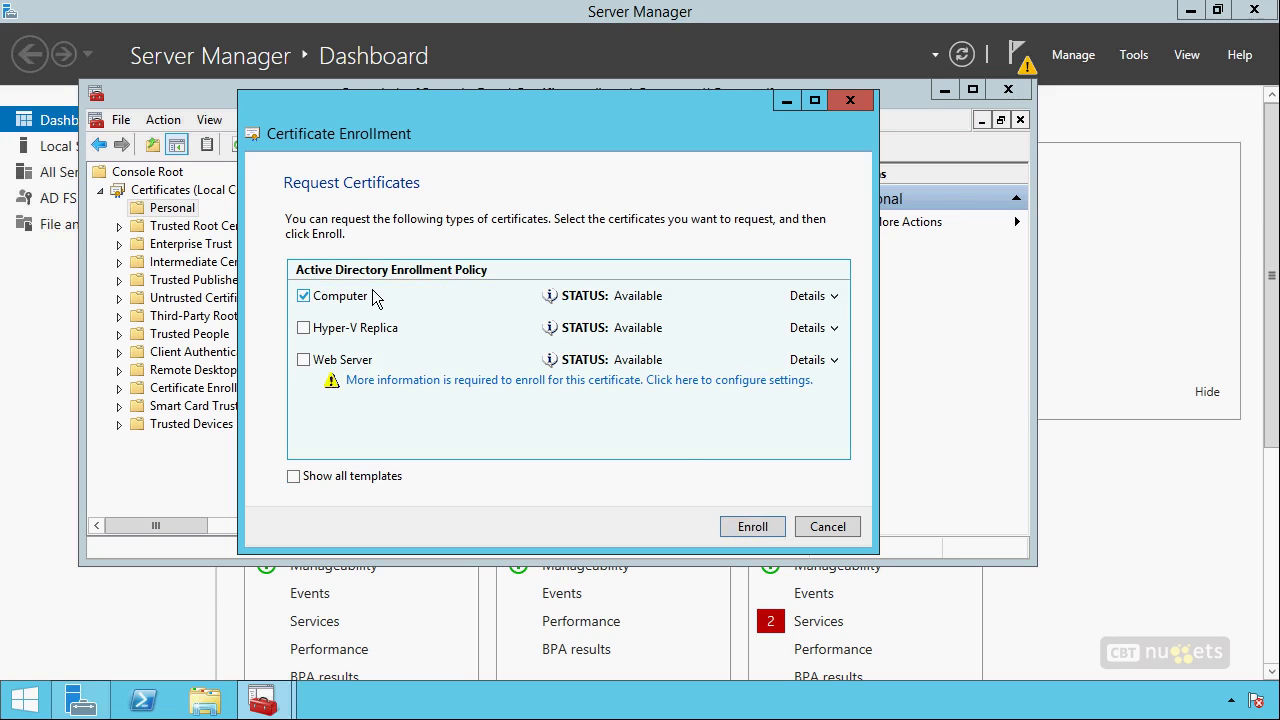
left_click(750, 526)
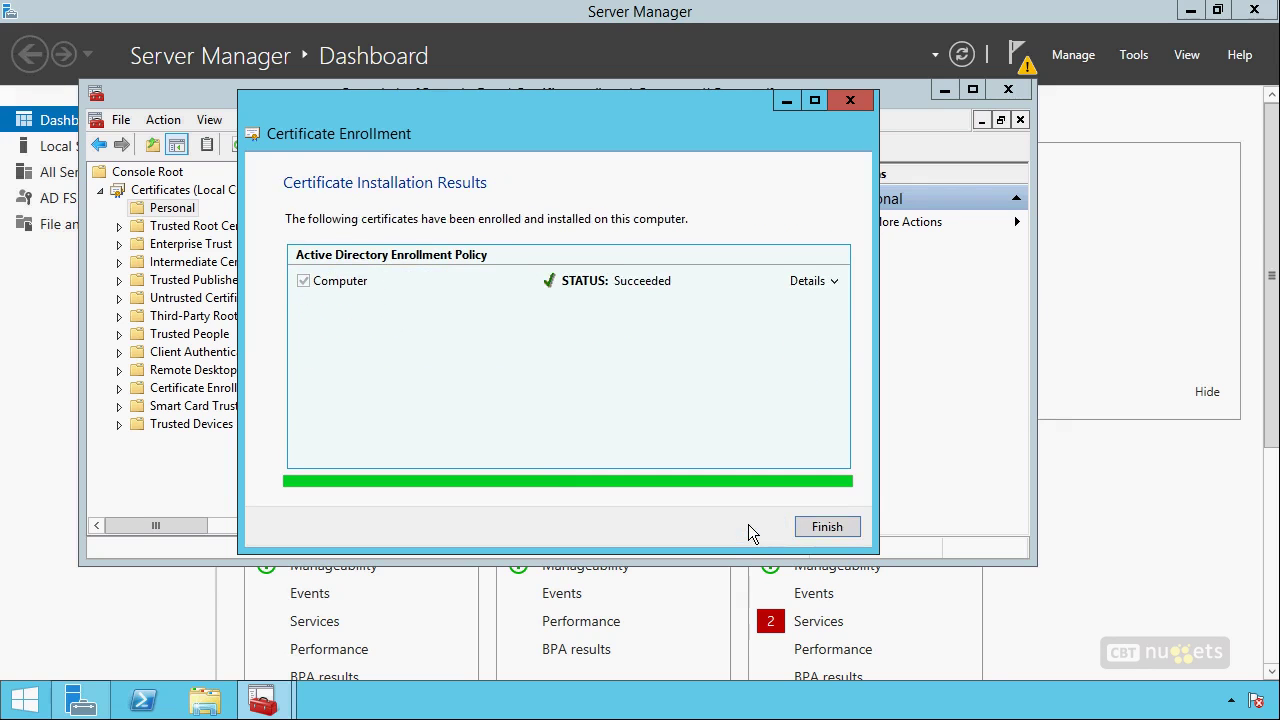
left_click(822, 527)
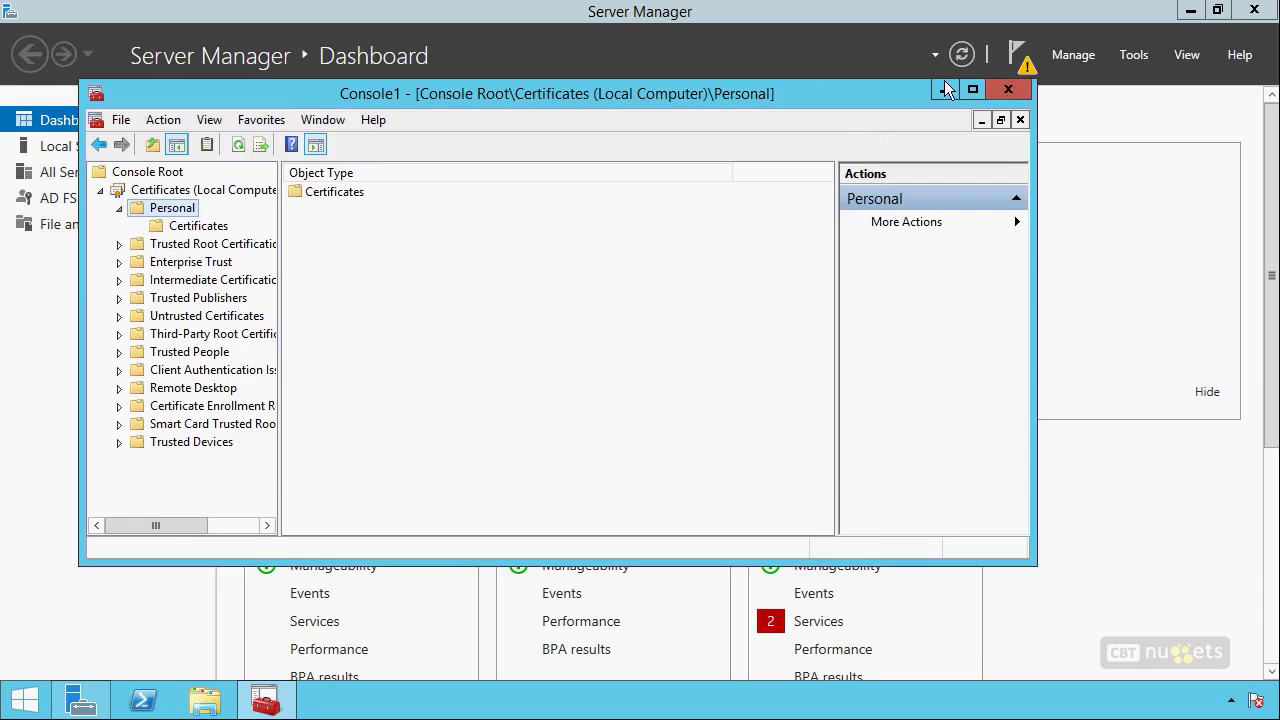
left_click(946, 89)
left_click(1025, 58)
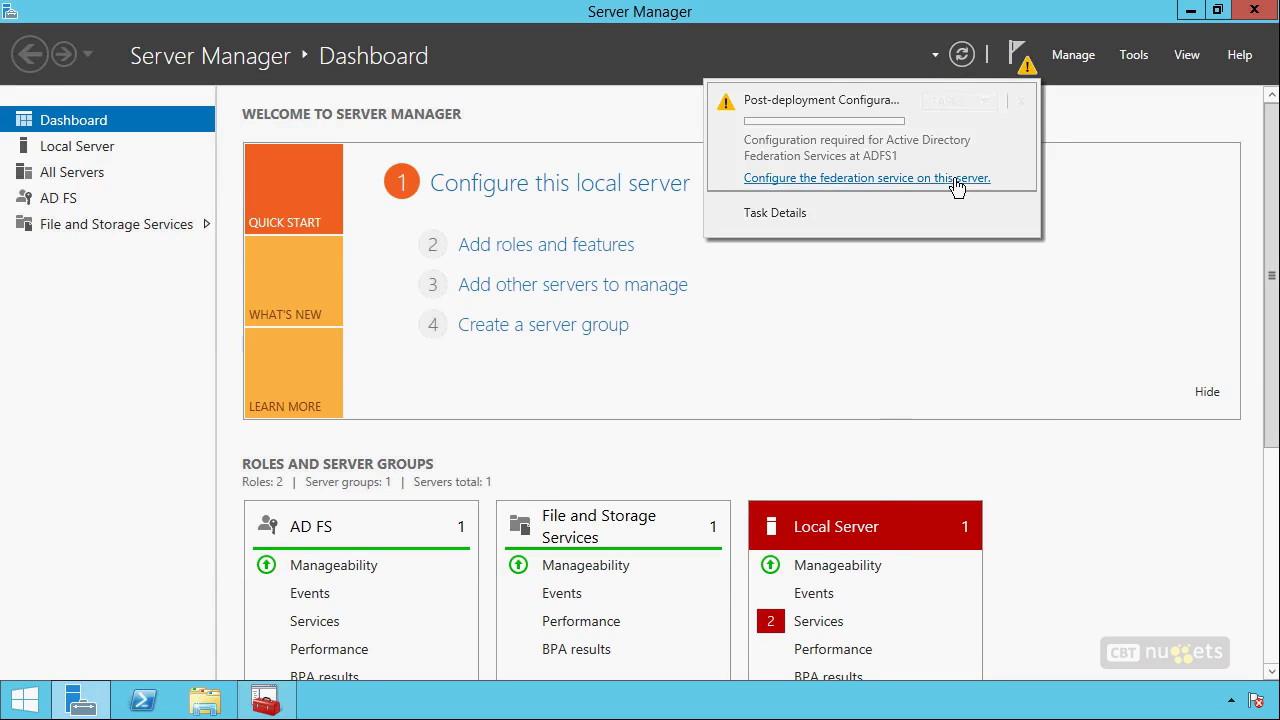
Configure the federation service with the adfs1.company.pri certificate and display name 'Company'.
left_click(954, 179)
left_click(613, 640)
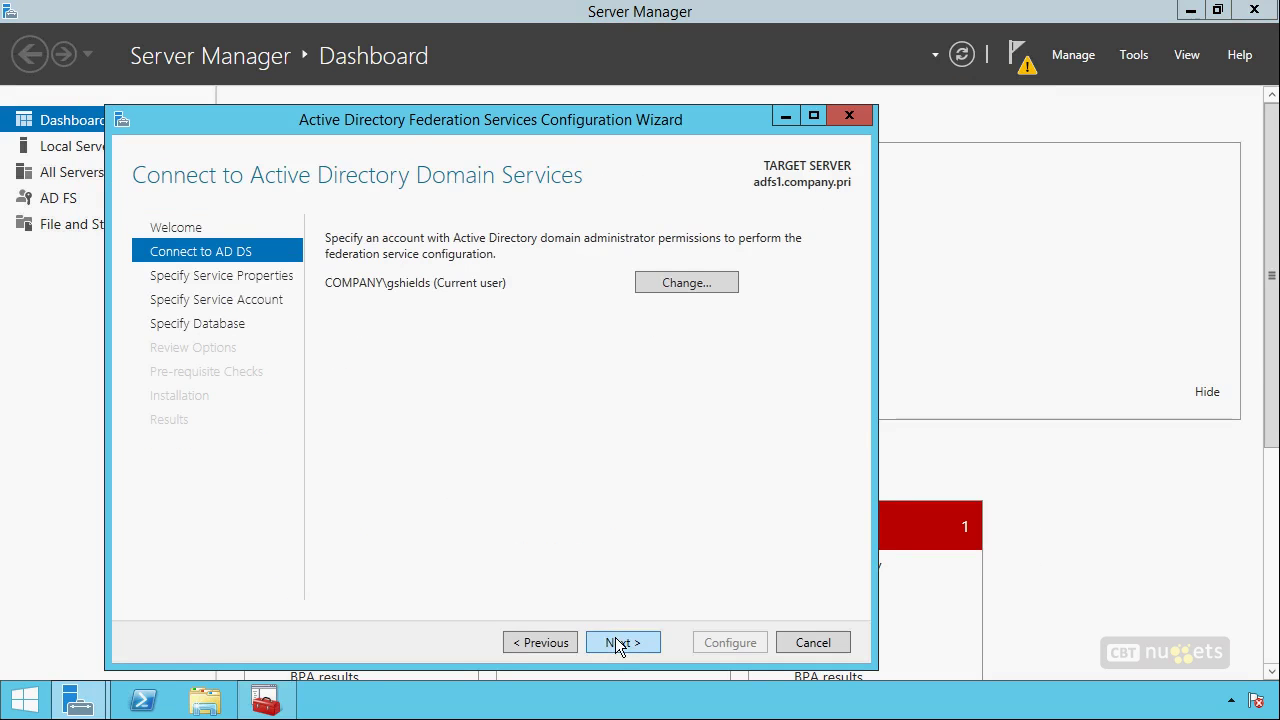
left_click(615, 637)
left_click(627, 242)
left_click(596, 263)
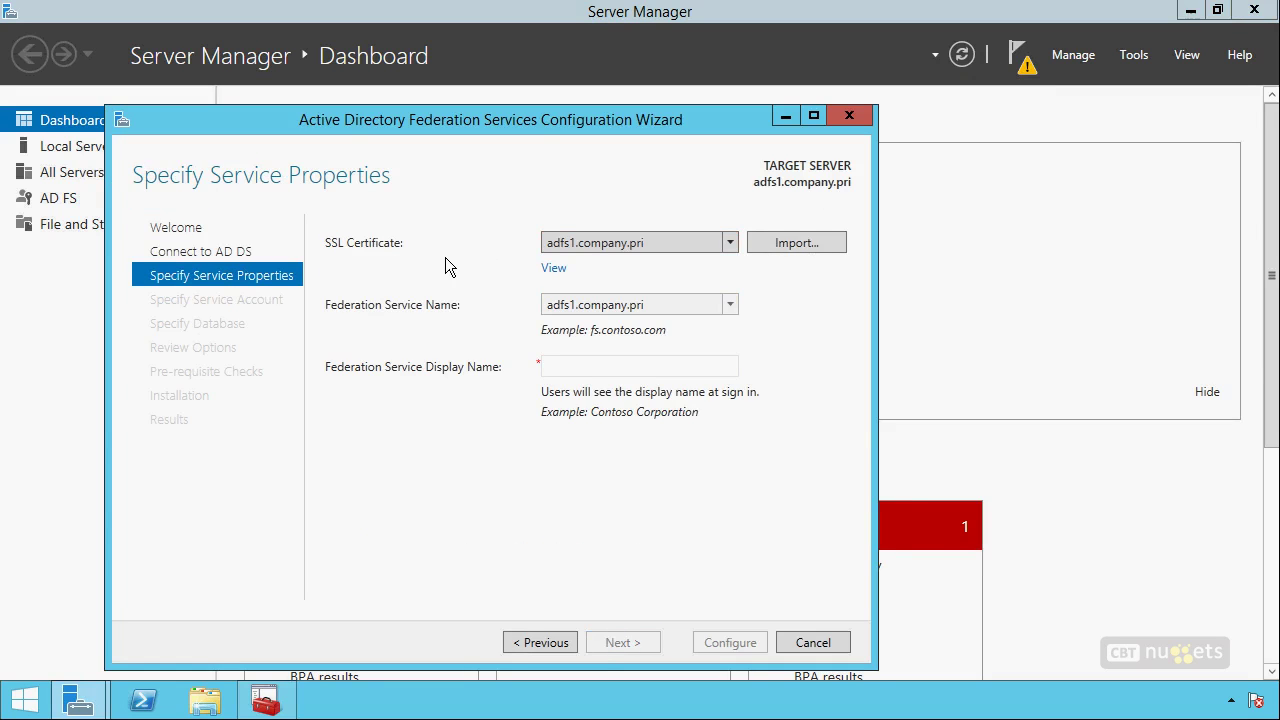
left_click(593, 365)
type("Company")
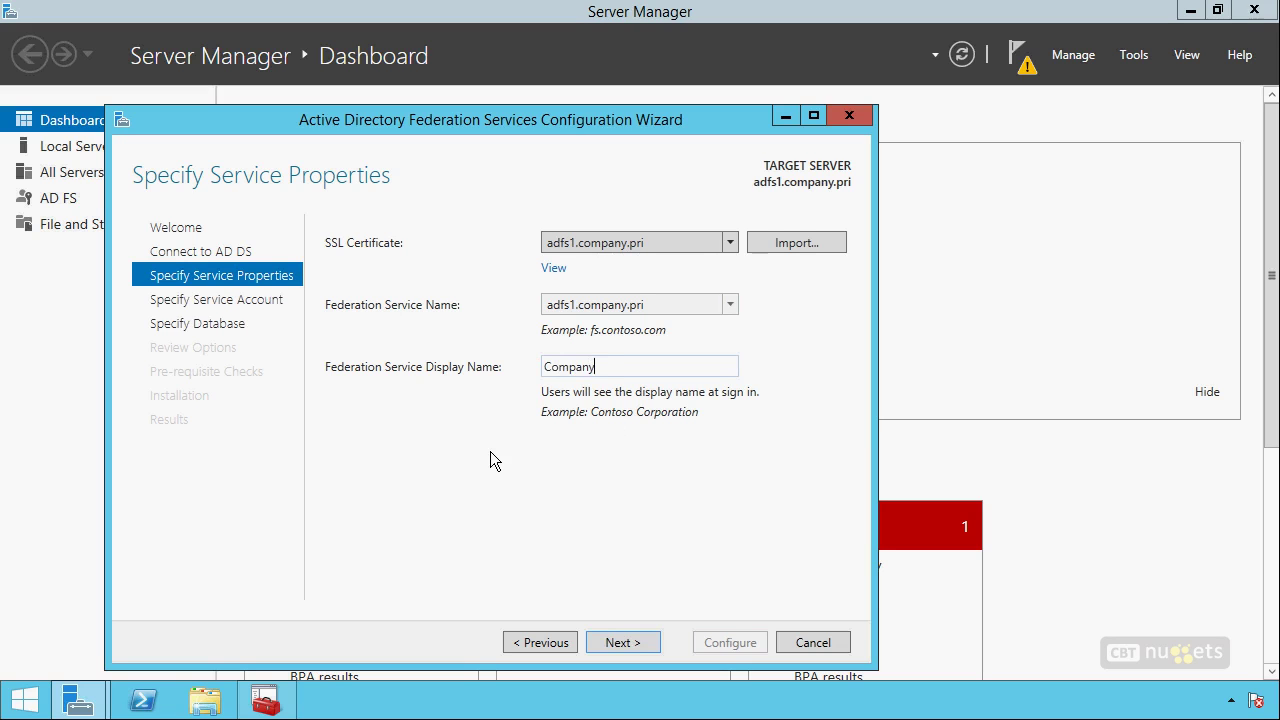
left_click(628, 634)
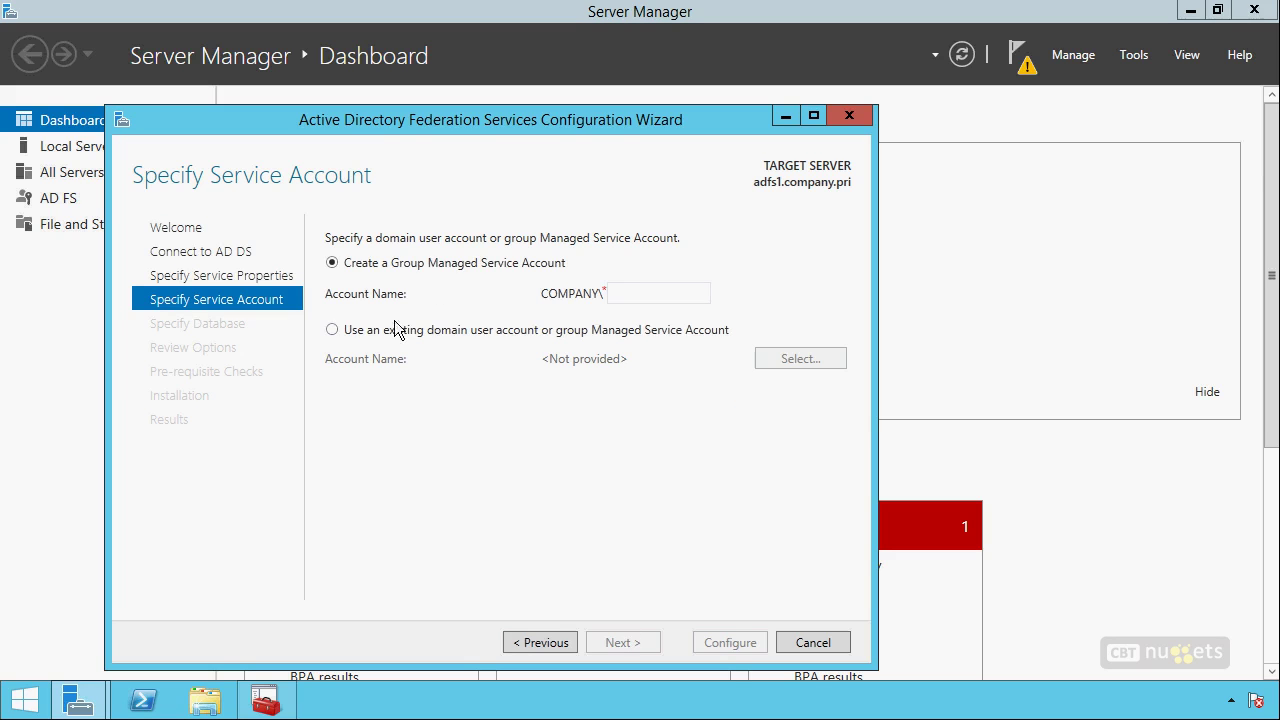
Set an existing domain user and its password as service account, keeping Windows Internal Database.
left_click(333, 330)
left_click(804, 357)
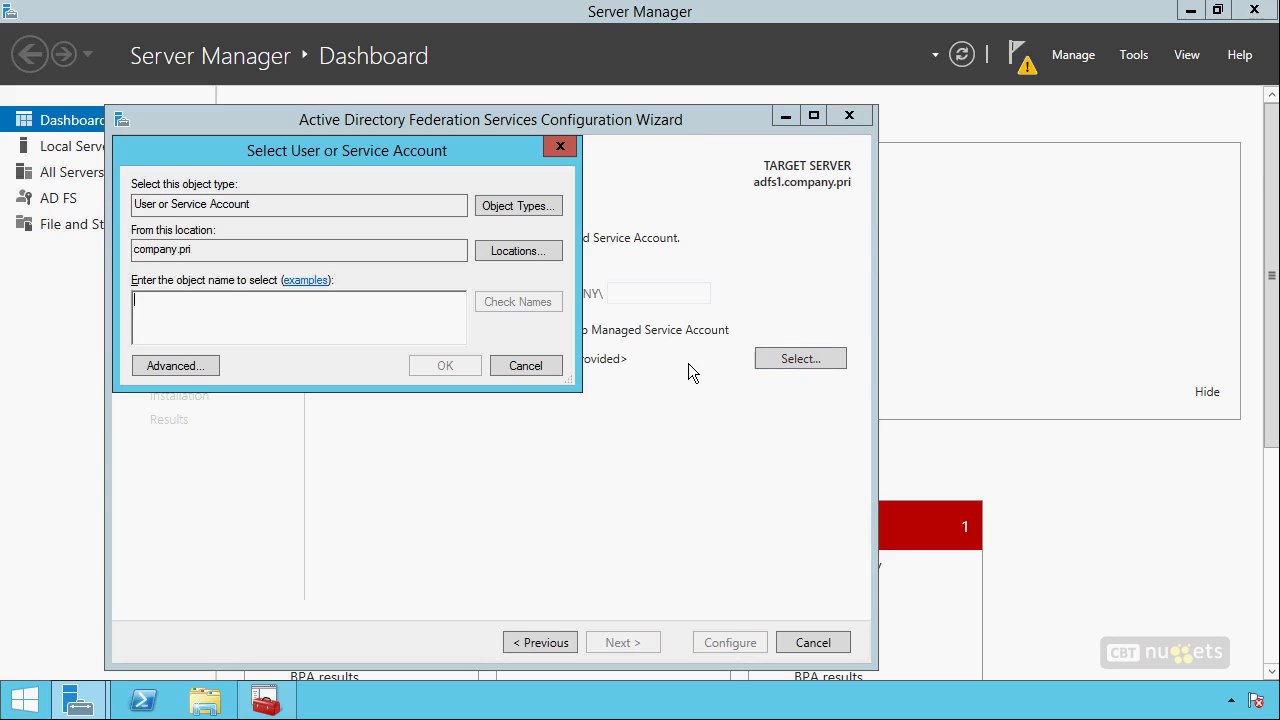
key("Return")
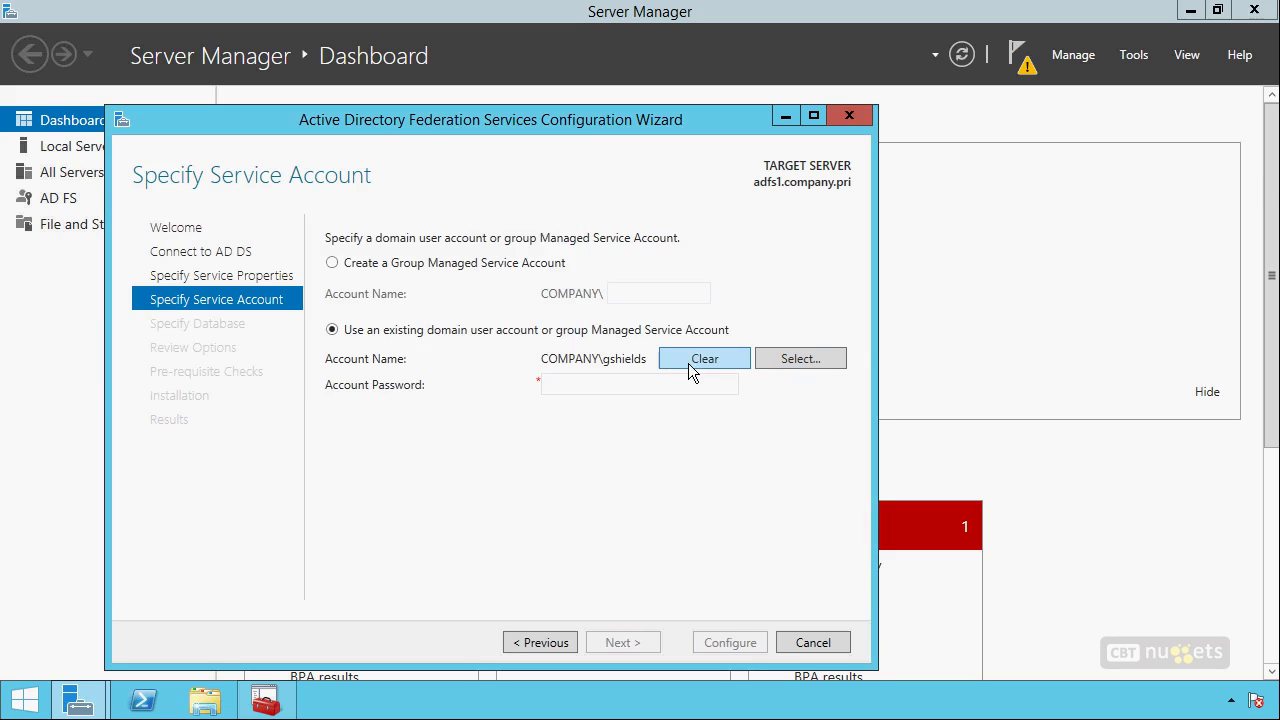
left_click(582, 384)
type("Pa$$w0rd")
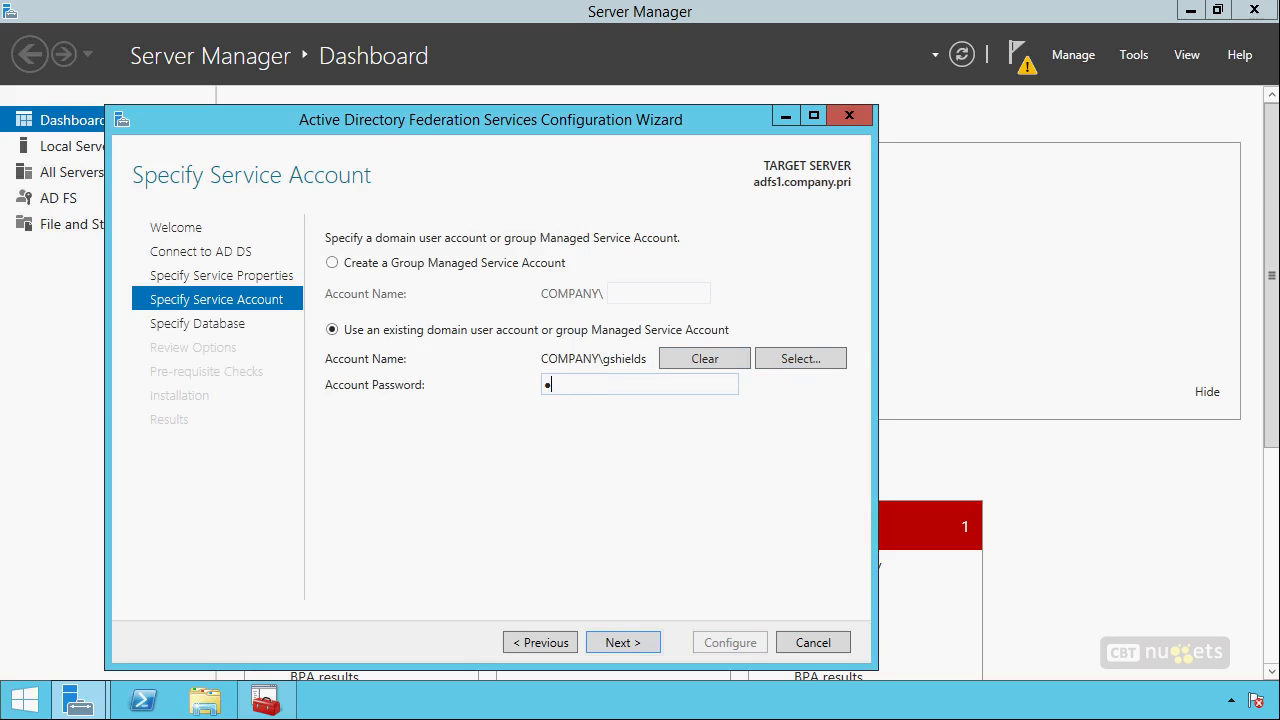
left_click(626, 643)
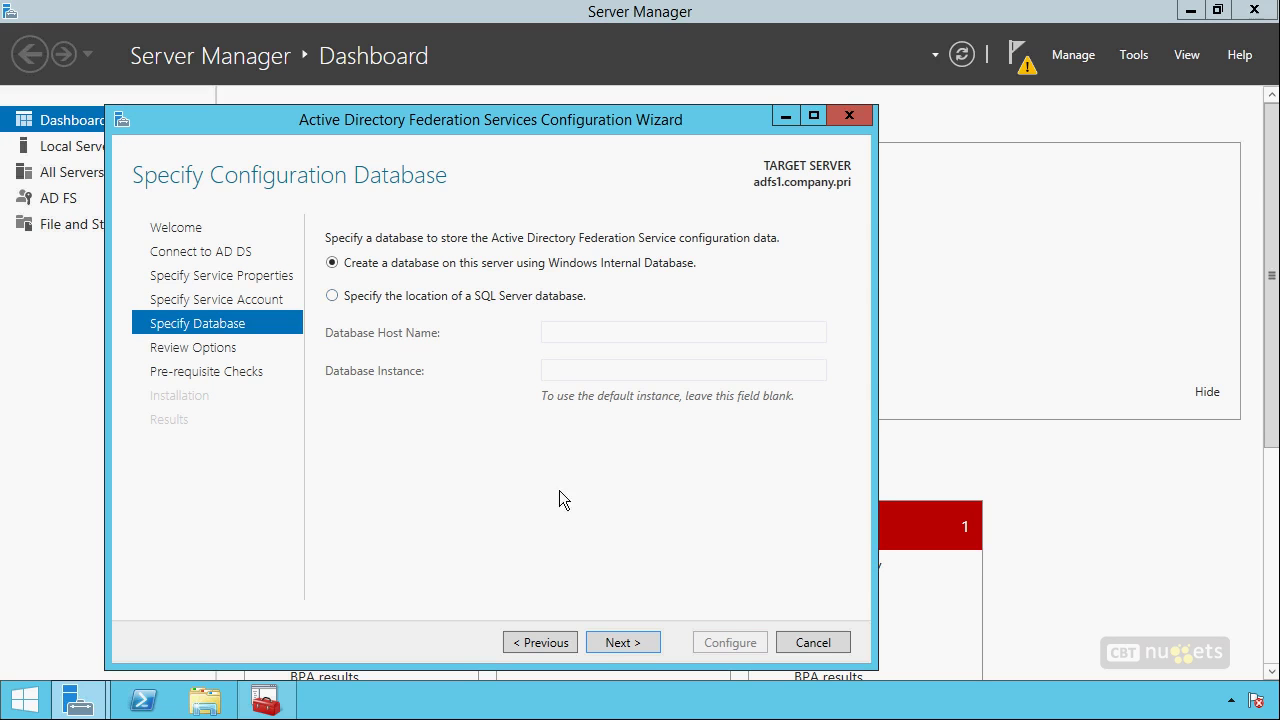
left_click(612, 648)
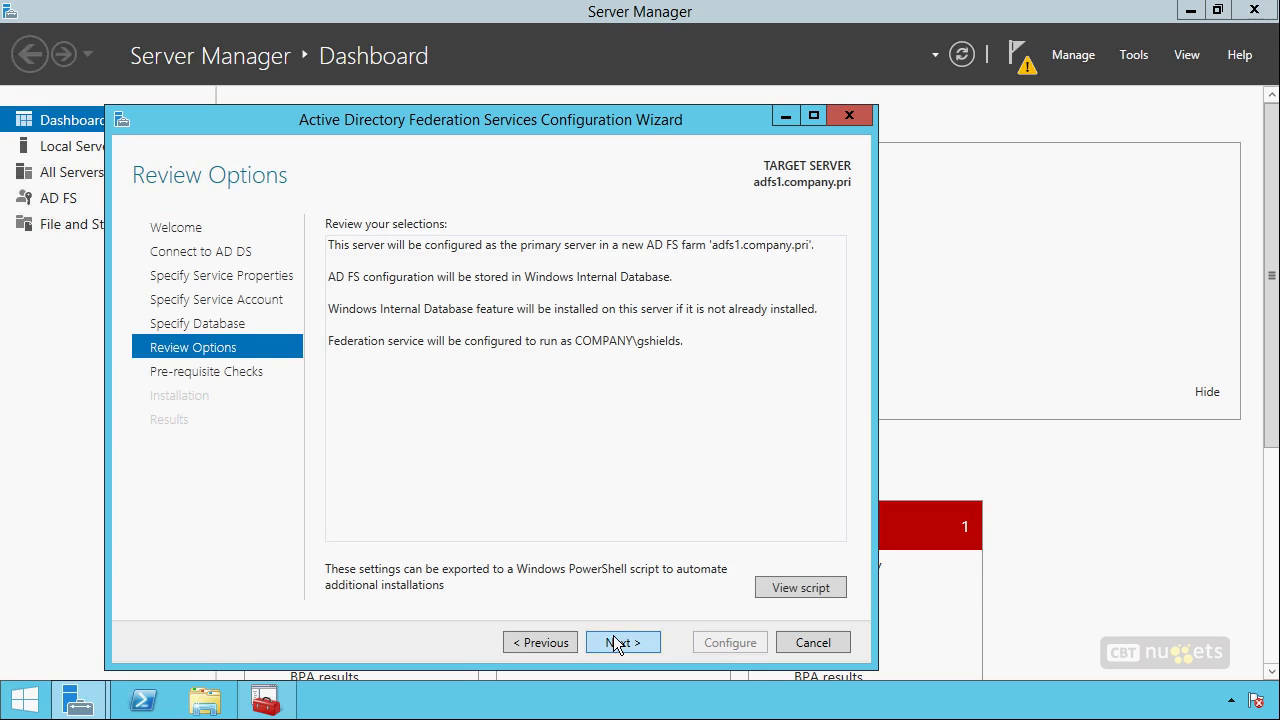
Pass the prerequisite checks and apply the AD FS configuration.
left_click(613, 635)
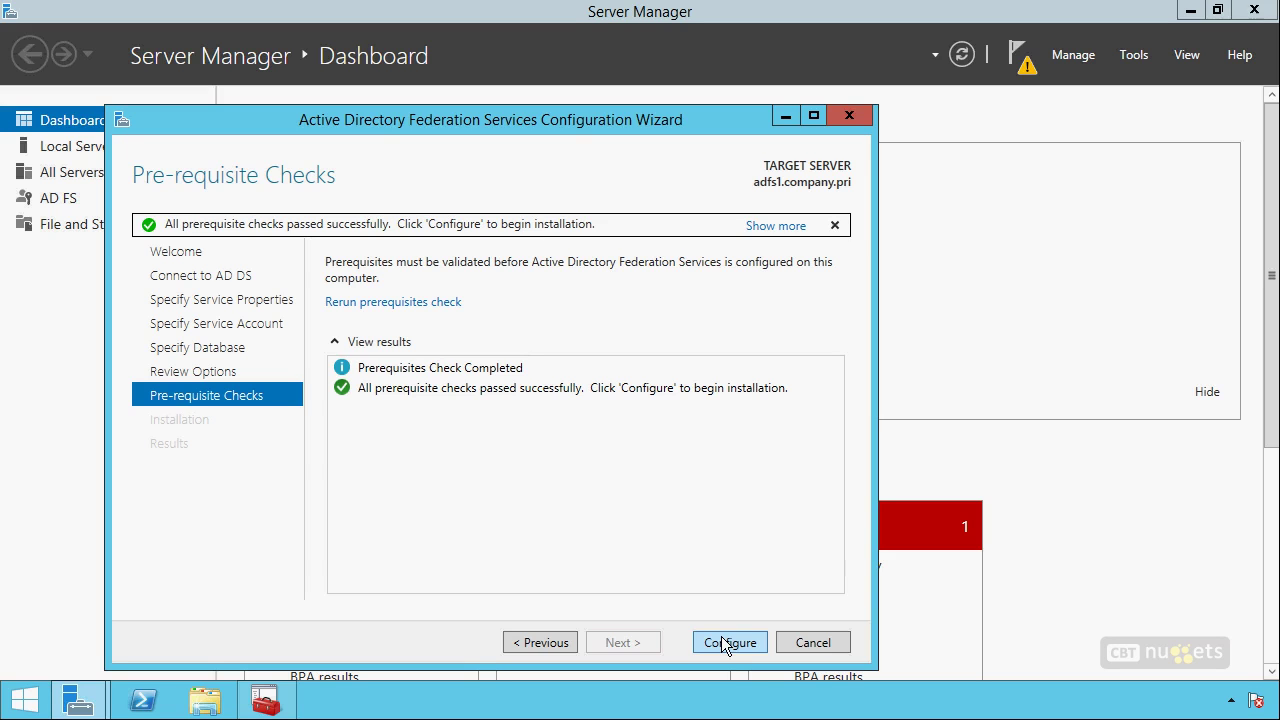
left_click(734, 646)
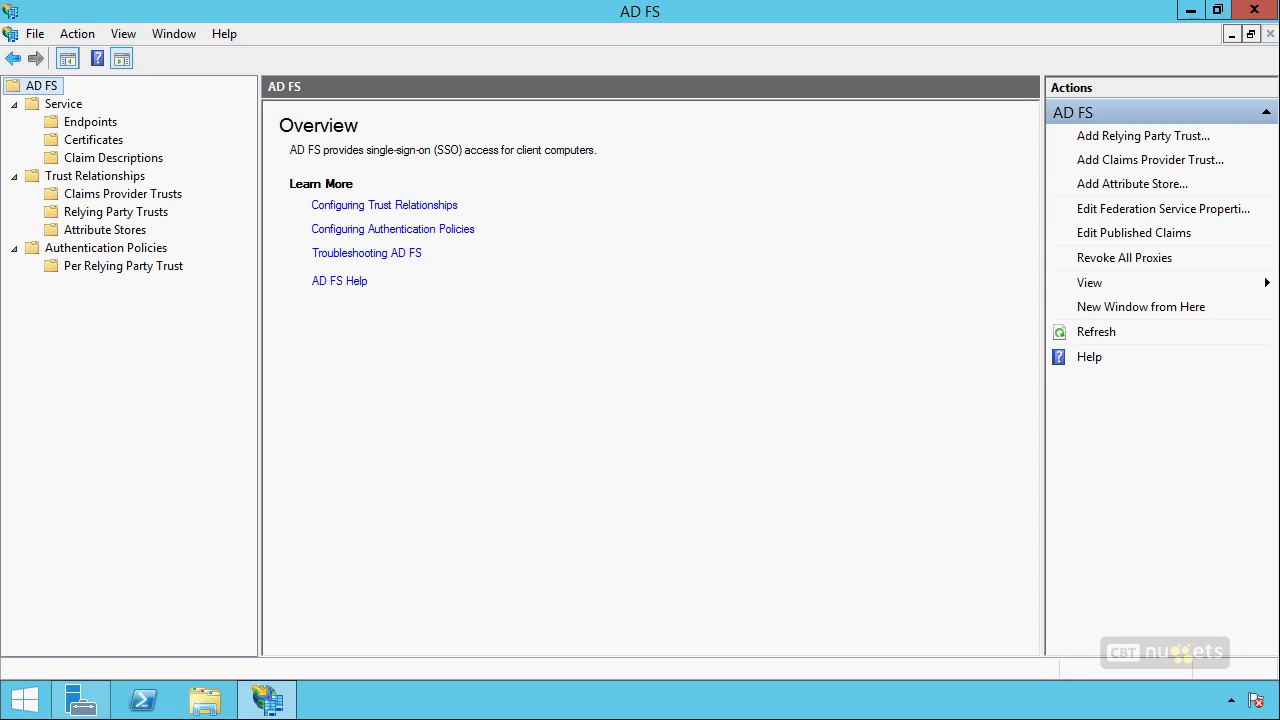
Sketch a dividing line, a stick figure labelled C.pri, and a boxed X beside it.
left_click_drag(662, 190, 634, 528)
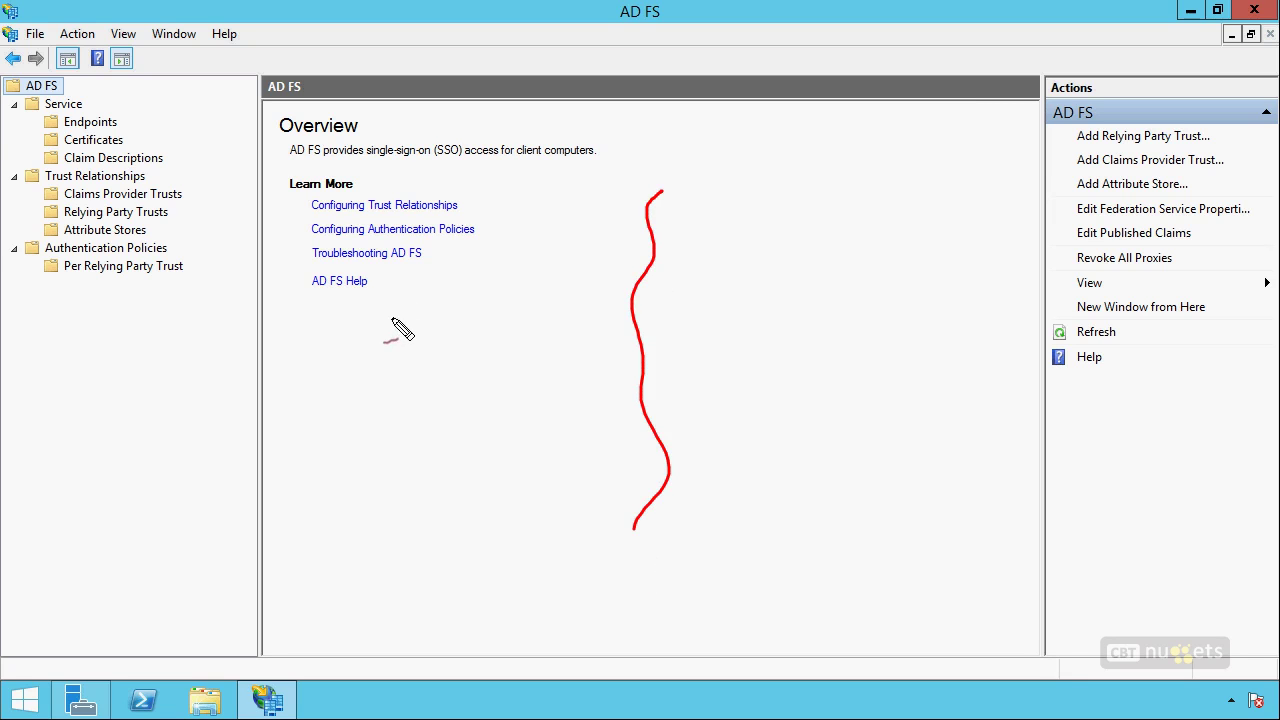
mouse_move(368, 348)
left_mouse_down()
mouse_move(392, 440)
mouse_move(322, 442)
left_mouse_up()
left_click_drag(408, 380, 328, 378)
left_click_drag(386, 478, 380, 494)
mouse_move(404, 488)
left_mouse_down()
mouse_move(414, 503)
mouse_move(430, 492)
left_mouse_up()
left_click_drag(434, 488, 441, 476)
mouse_move(572, 308)
left_mouse_down()
mouse_move(568, 390)
mouse_move(500, 378)
mouse_move(566, 374)
left_mouse_up()
mouse_move(508, 326)
left_mouse_down()
mouse_move(556, 356)
mouse_move(508, 360)
left_mouse_up()
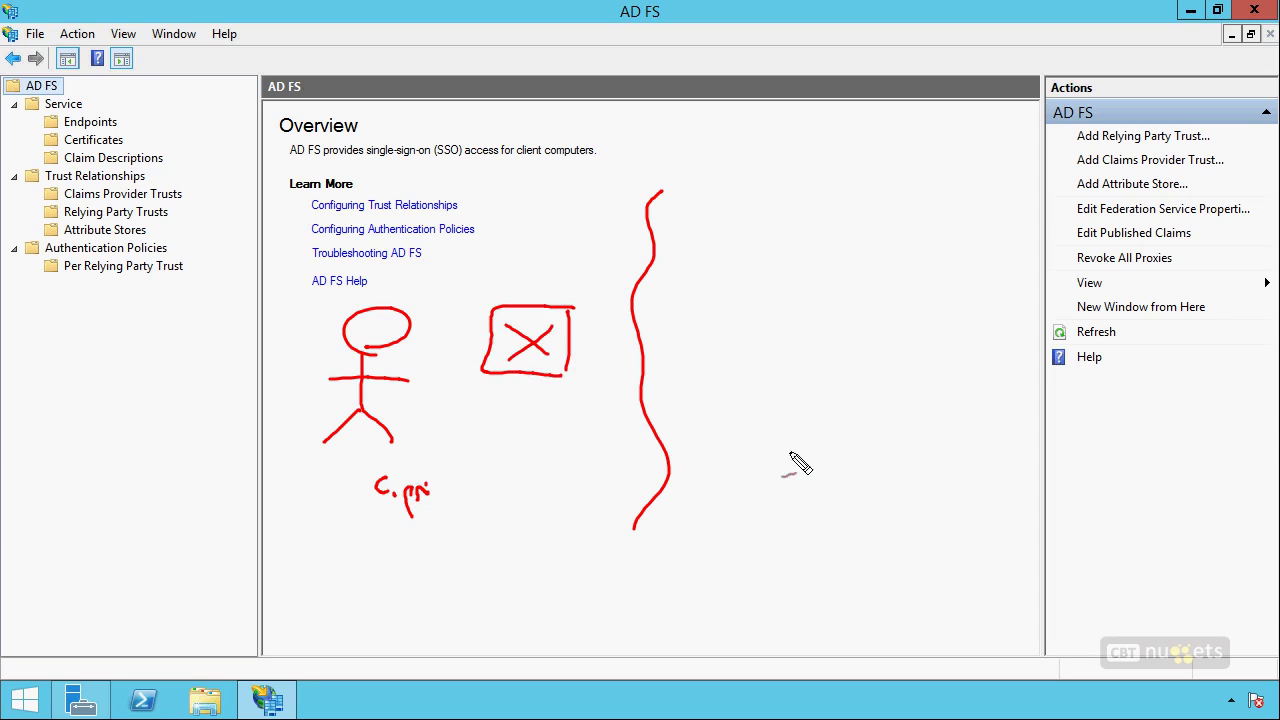
Sketch a second figure labelled C2.com and mark the Claims Provider and Relying Party Trusts entries.
left_click_drag(914, 326, 922, 325)
left_click_drag(916, 342, 918, 410)
mouse_move(912, 430)
left_mouse_down()
mouse_move(950, 458)
mouse_move(870, 448)
left_mouse_up()
left_click_drag(974, 368, 852, 366)
mouse_move(822, 488)
left_mouse_down()
mouse_move(811, 508)
mouse_move(851, 511)
left_mouse_up()
mouse_move(878, 494)
left_mouse_down()
mouse_move(872, 508)
mouse_move(928, 508)
left_mouse_up()
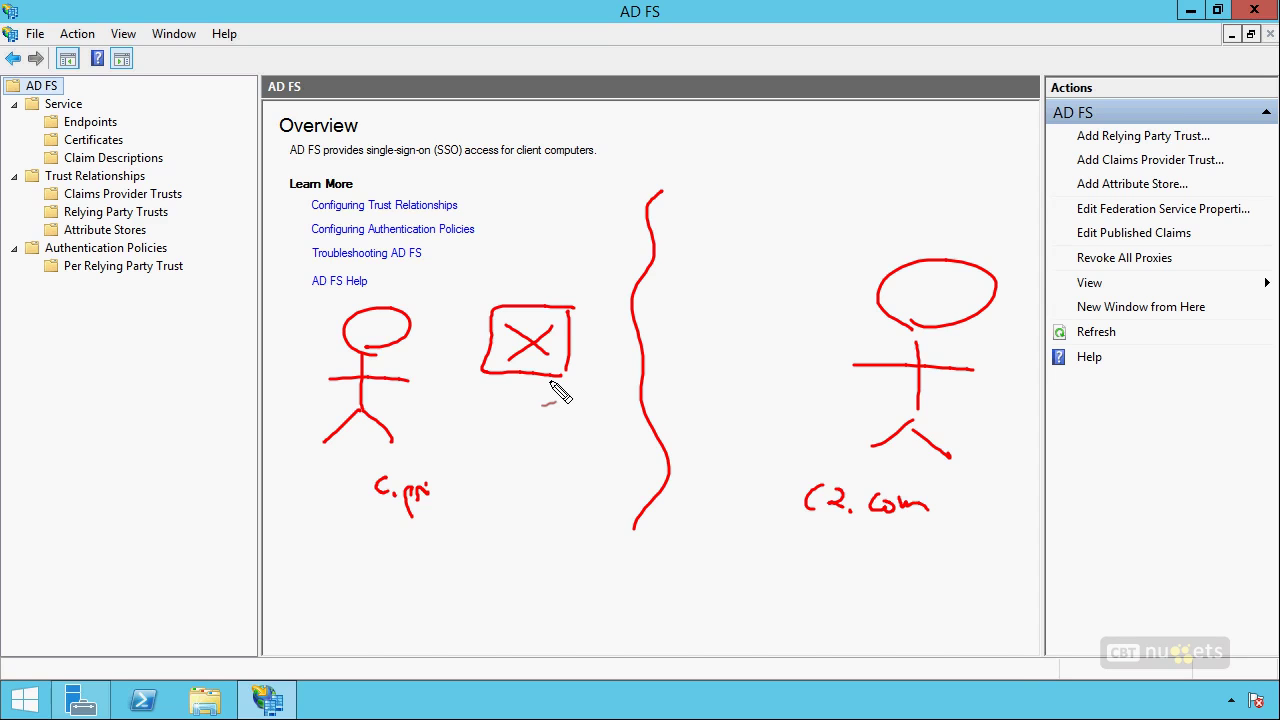
mouse_move(38, 195)
left_mouse_down()
mouse_move(13, 187)
mouse_move(38, 212)
left_mouse_up()
Label the boxed X as Relying Party and add a box beside the right figure.
left_click_drag(500, 280, 542, 286)
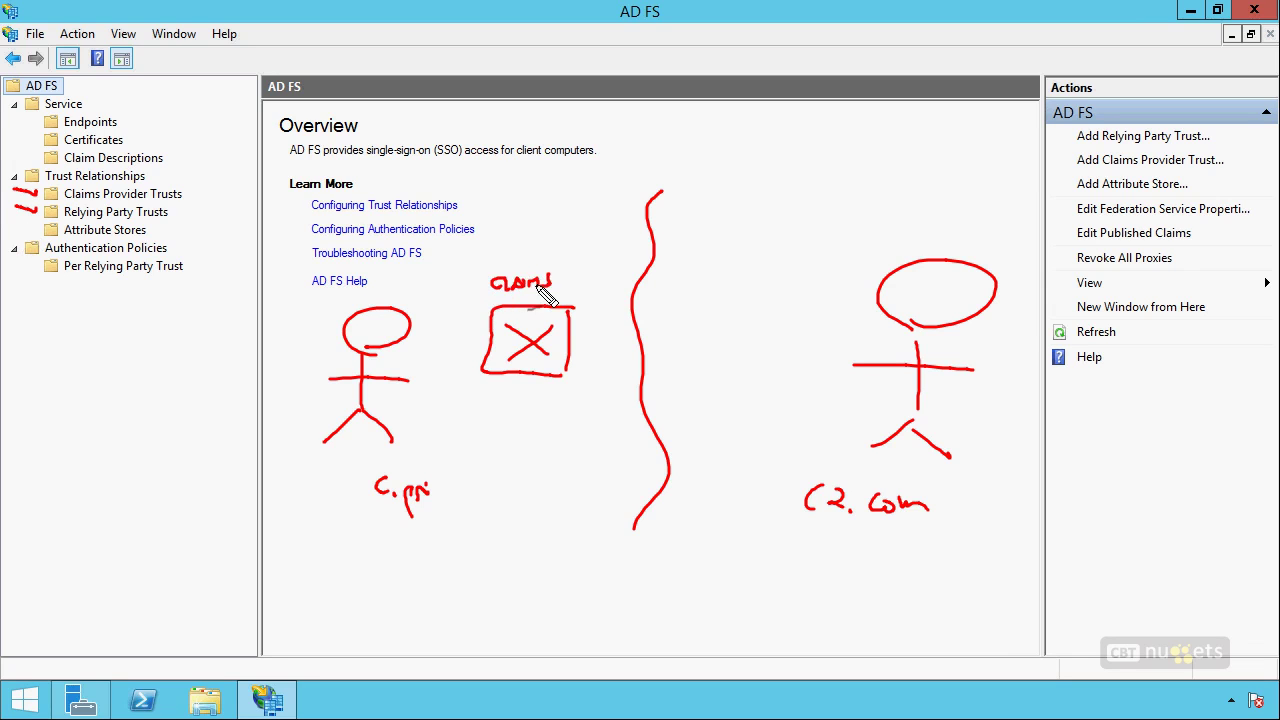
key("ctrl+z")
key("ctrl+z")
key("ctrl+z")
mouse_move(806, 274)
left_mouse_down()
mouse_move(806, 338)
mouse_move(760, 300)
mouse_move(780, 300)
mouse_move(752, 224)
mouse_move(820, 223)
mouse_move(768, 257)
mouse_move(795, 270)
mouse_move(806, 250)
mouse_move(866, 251)
left_mouse_up()
mouse_move(490, 272)
left_mouse_down()
mouse_move(514, 256)
mouse_move(591, 274)
mouse_move(528, 284)
mouse_move(568, 294)
mouse_move(586, 282)
mouse_move(594, 298)
left_mouse_up()
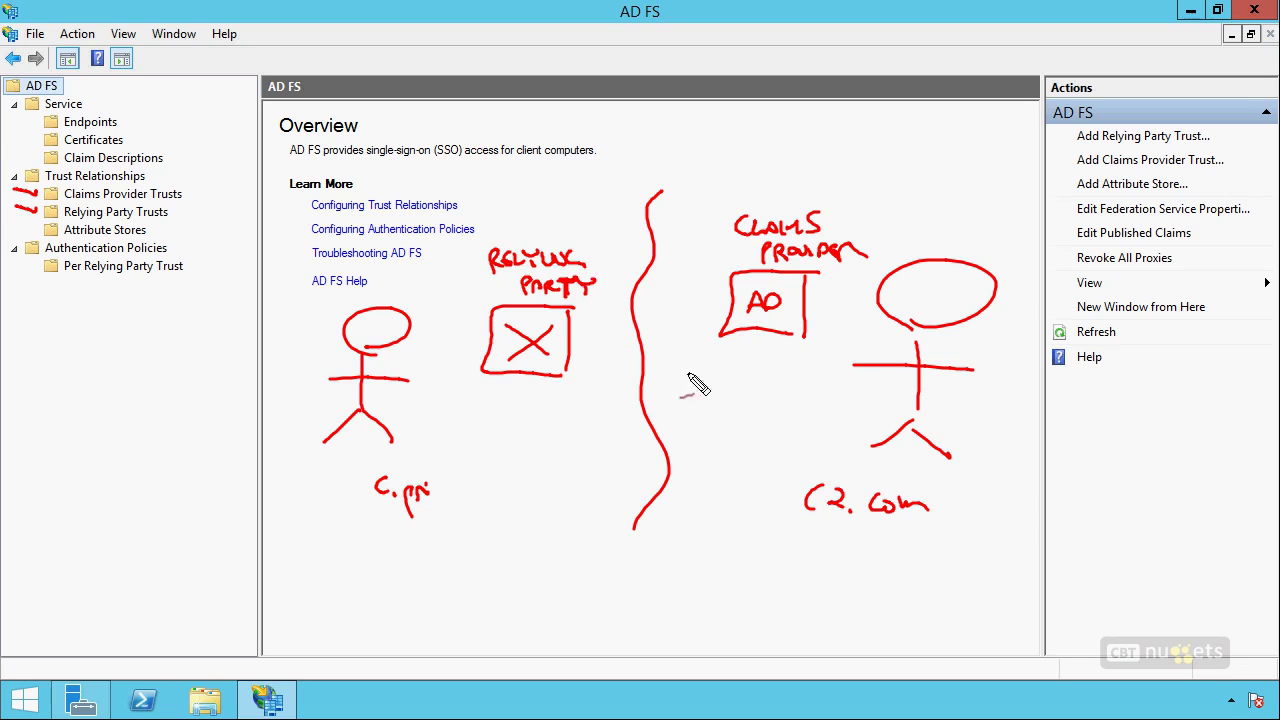
left_click_drag(1000, 496, 1012, 490)
Write CPT and RPT labels with a return arrow between the two organisations.
mouse_move(490, 398)
left_mouse_down()
mouse_move(488, 412)
mouse_move(522, 398)
mouse_move(513, 412)
mouse_move(678, 442)
left_mouse_up()
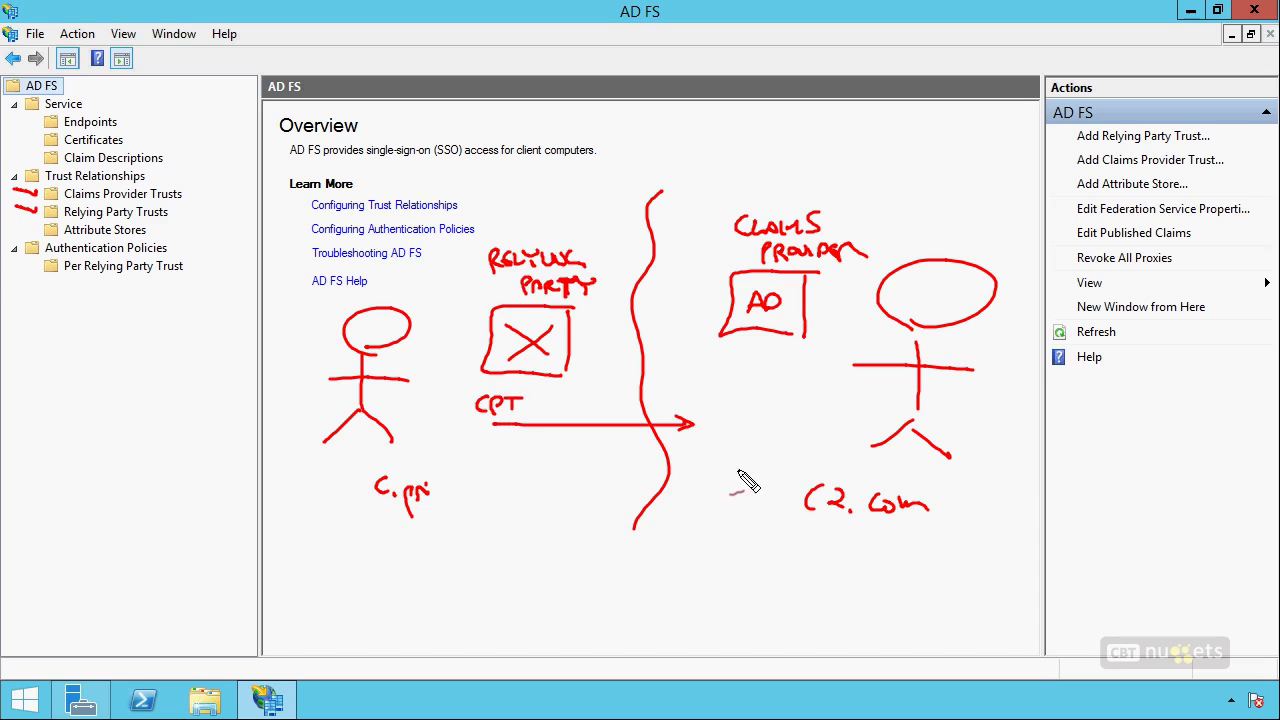
left_click_drag(720, 462, 720, 478)
left_click_drag(721, 462, 745, 479)
left_click_drag(746, 462, 756, 470)
mouse_move(766, 462)
left_mouse_down()
mouse_move(766, 476)
mouse_move(776, 462)
left_mouse_up()
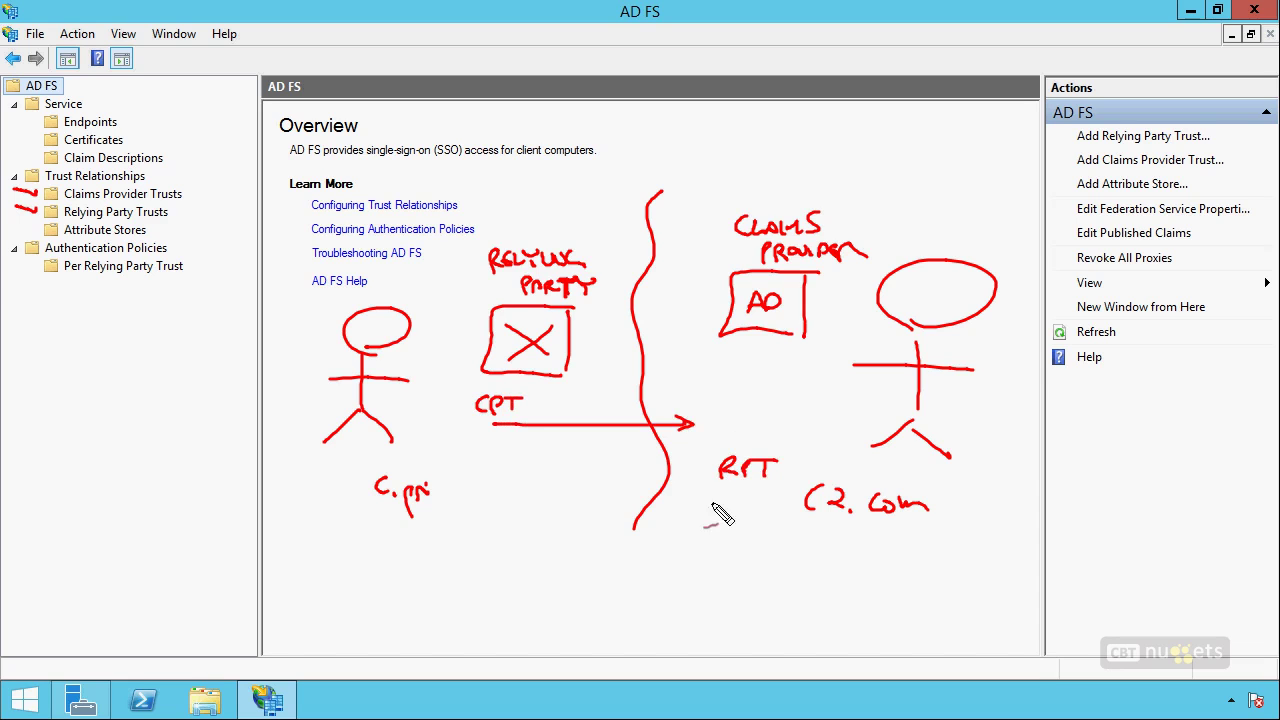
mouse_move(760, 510)
left_mouse_down()
mouse_move(560, 502)
mouse_move(572, 512)
left_mouse_up()
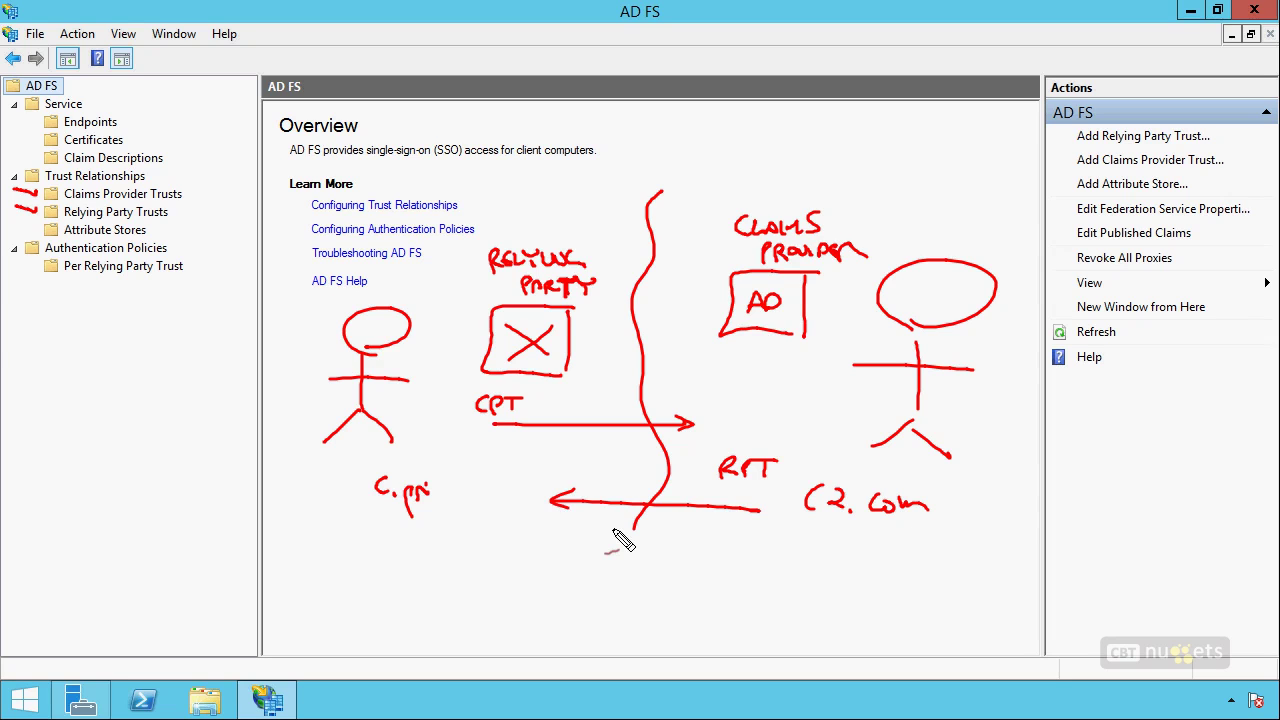
Draw FS boxes with an arrow up to AD, then clear all the ink.
mouse_move(786, 366)
left_mouse_down()
mouse_move(751, 422)
mouse_move(815, 366)
mouse_move(783, 412)
left_mouse_up()
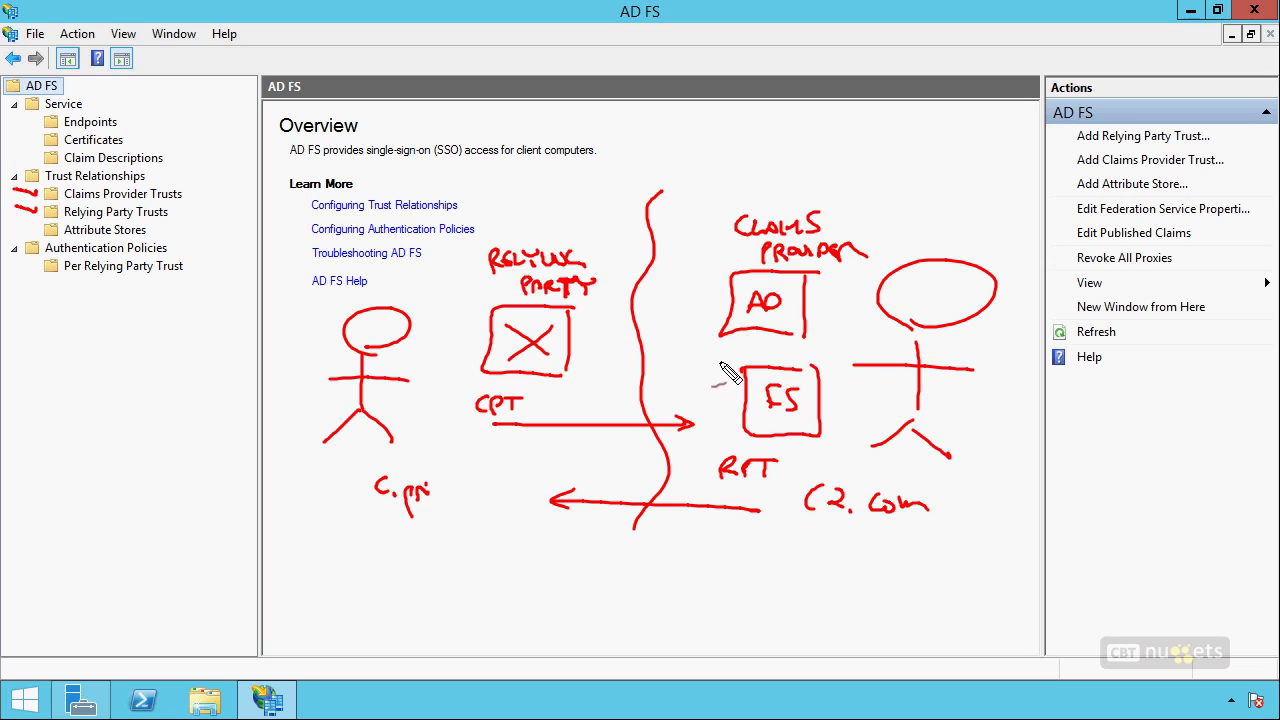
mouse_move(777, 362)
left_mouse_down()
mouse_move(777, 337)
mouse_move(784, 345)
left_mouse_up()
mouse_move(537, 521)
left_mouse_down()
mouse_move(466, 506)
mouse_move(508, 520)
left_mouse_up()
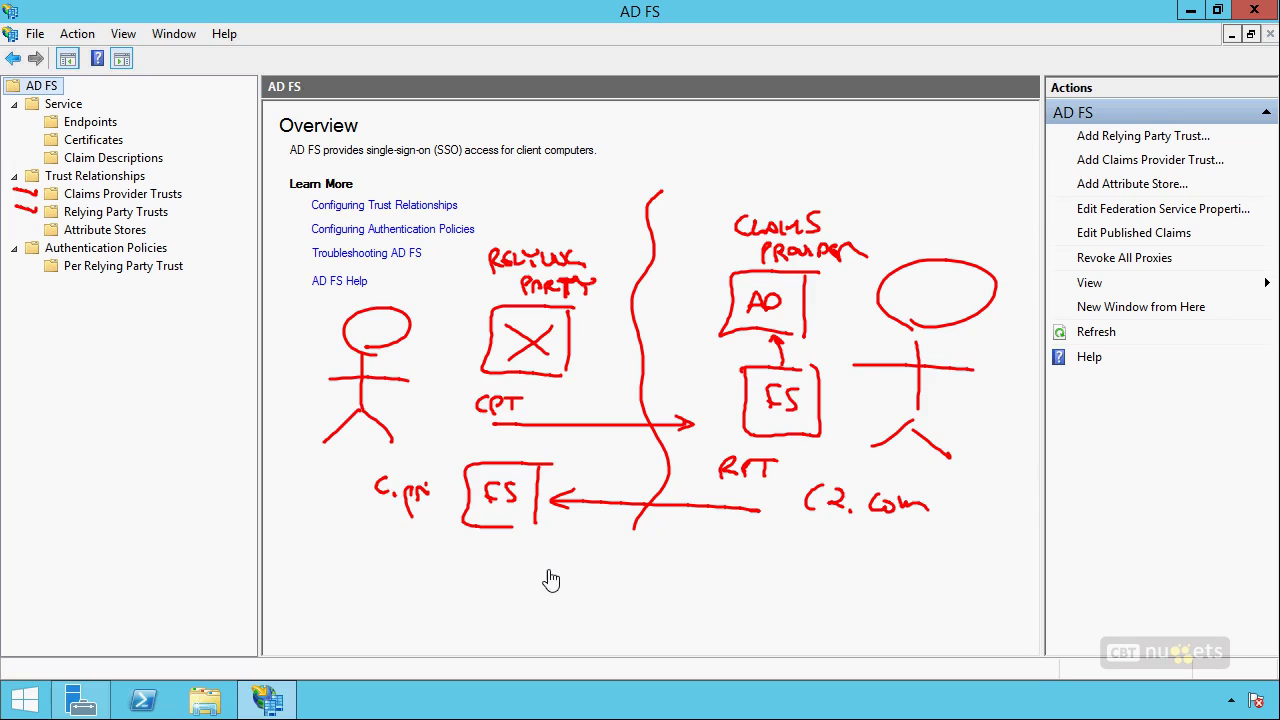
key("Escape")
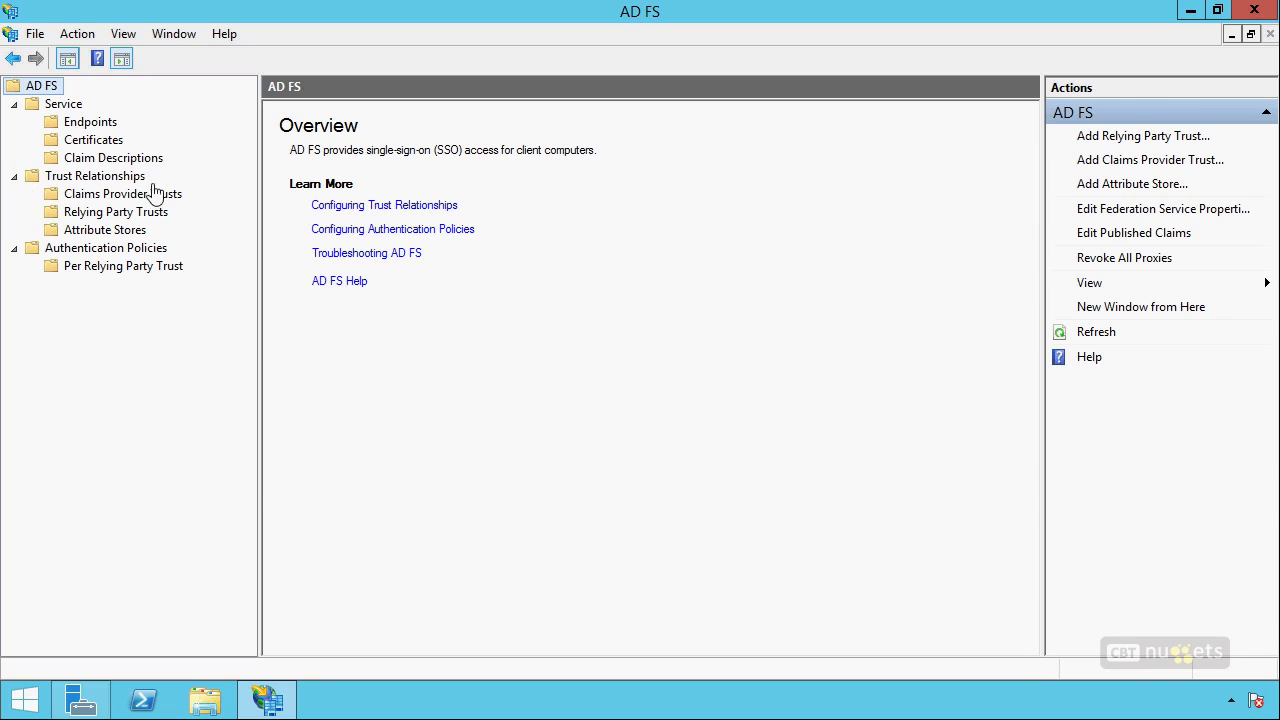
Start the Add Claims Provider Trust wizard with manual entry of trust data.
left_click(128, 196)
right_click(128, 198)
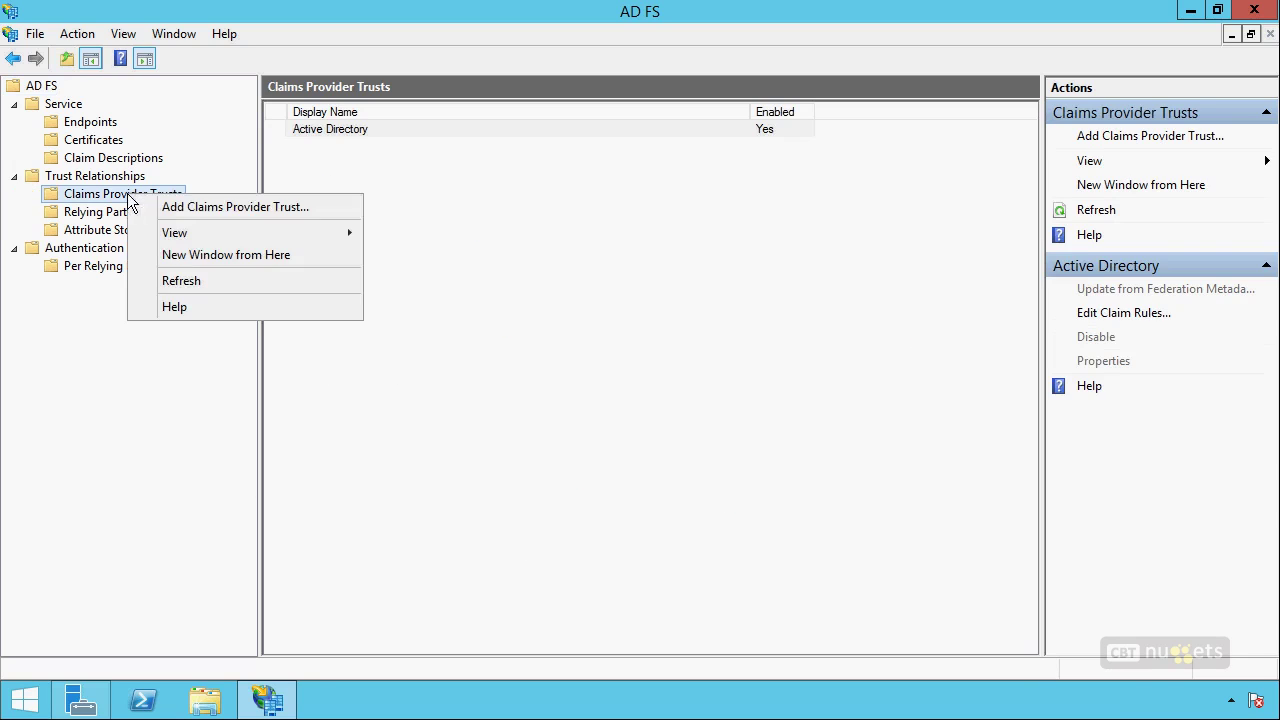
left_click(193, 201)
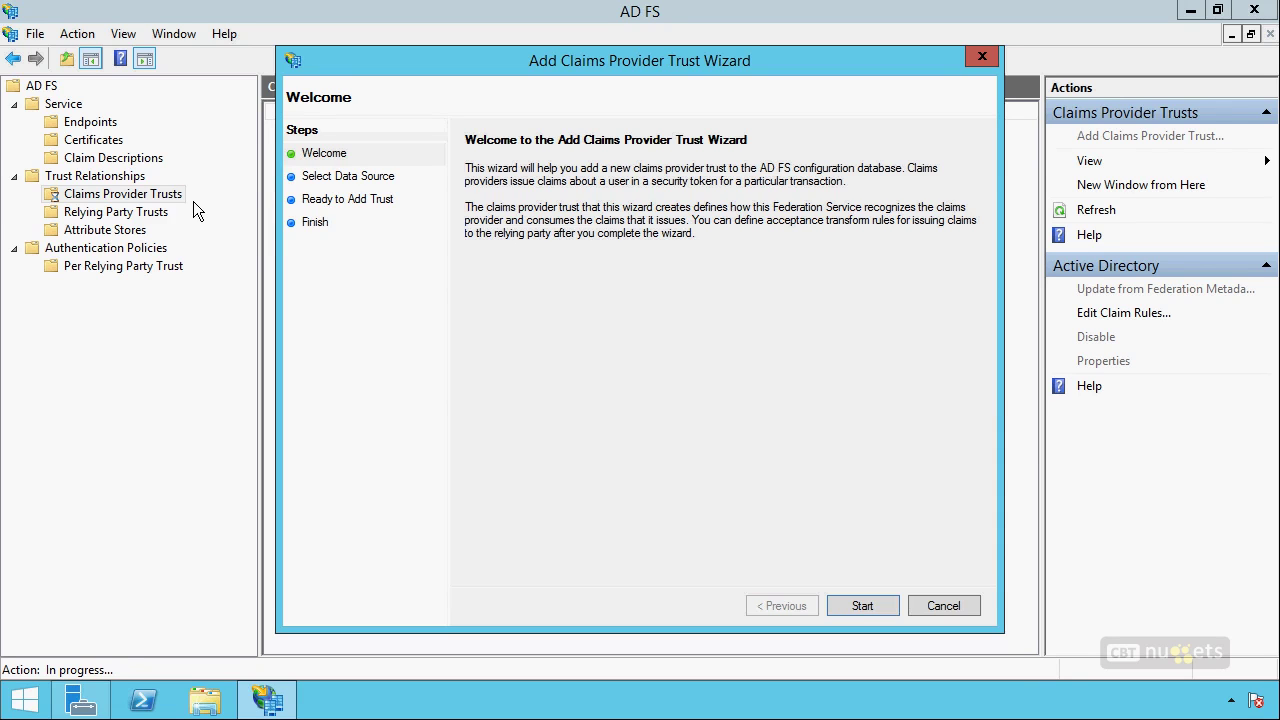
left_click(868, 602)
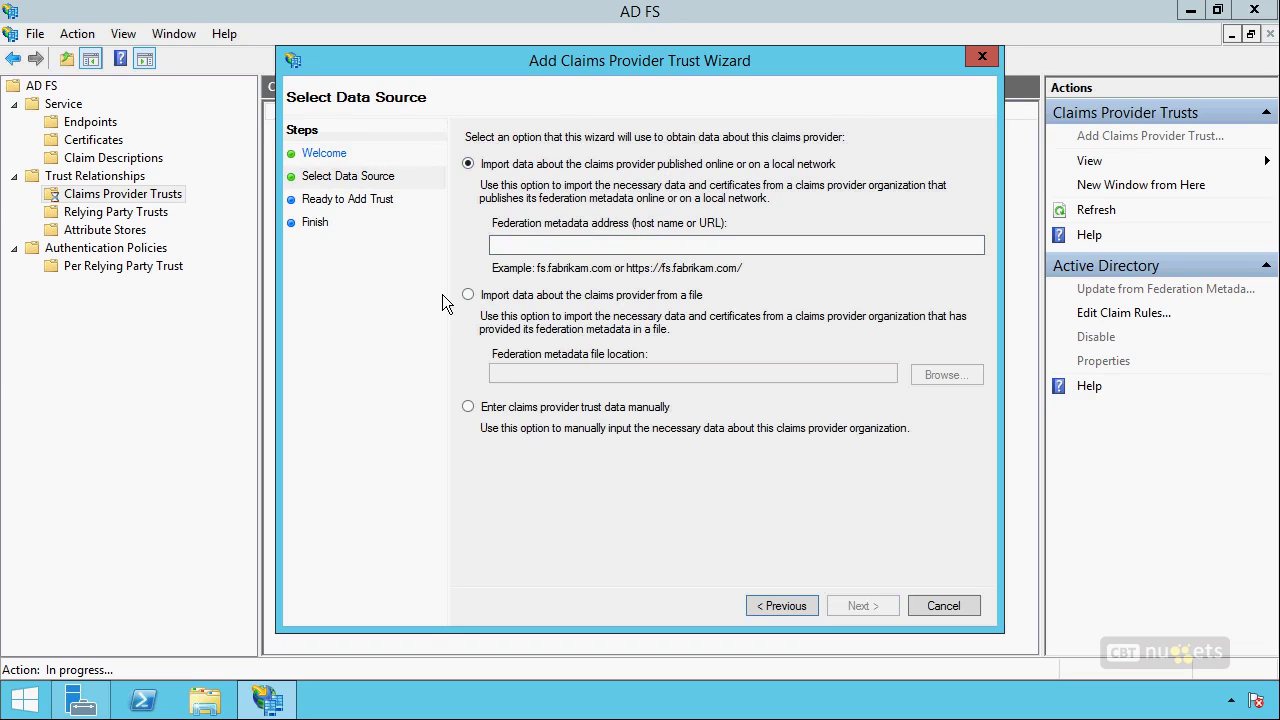
left_click(540, 408)
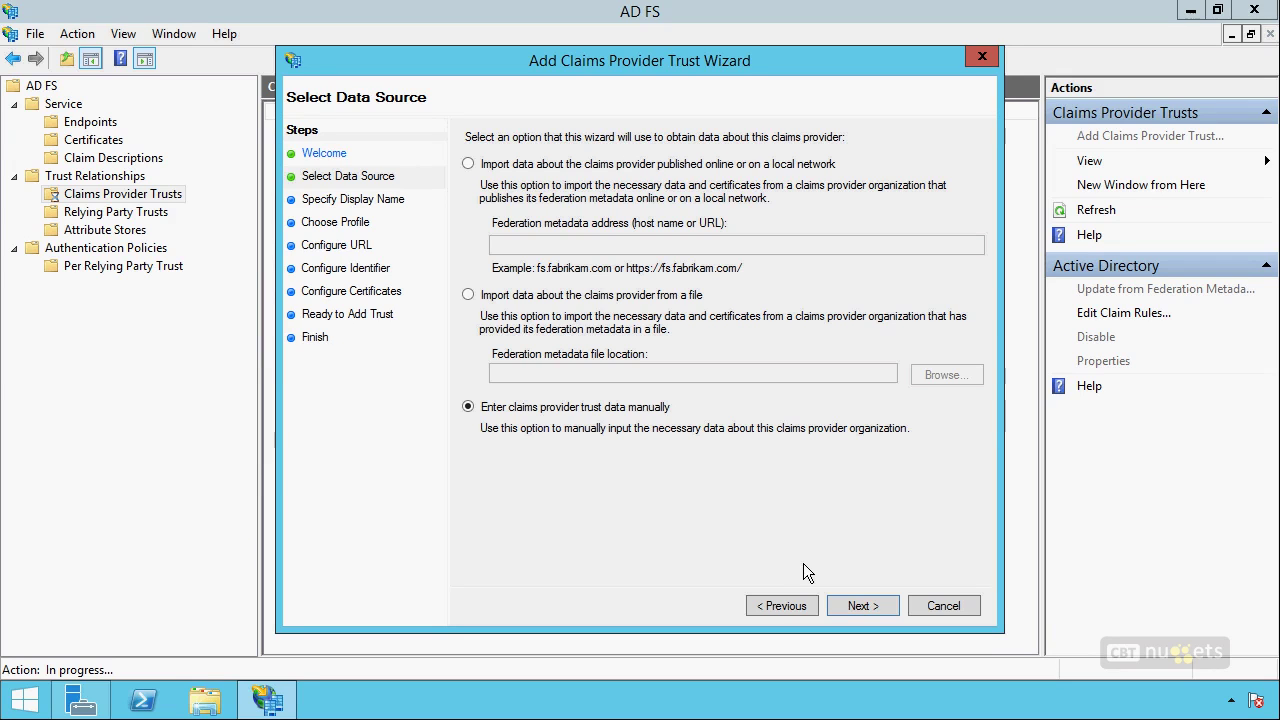
left_click(863, 604)
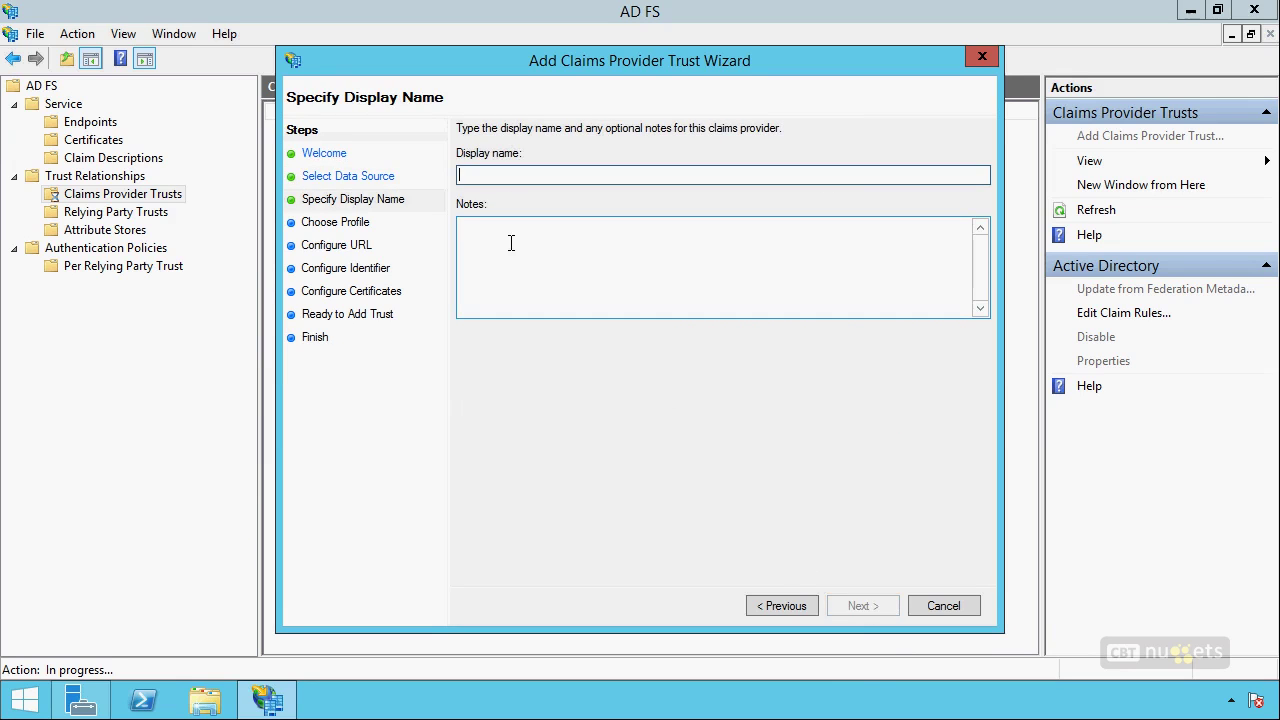
Name the claims provider 'Someone Else's Claims Provider', keeping AD FS profile and skipping URLs.
type("xyz co")
key("BackSpace")
key("BackSpace")
key("BackSpace")
key("BackSpace")
key("BackSpace")
key("BackSpace")
type("Some")
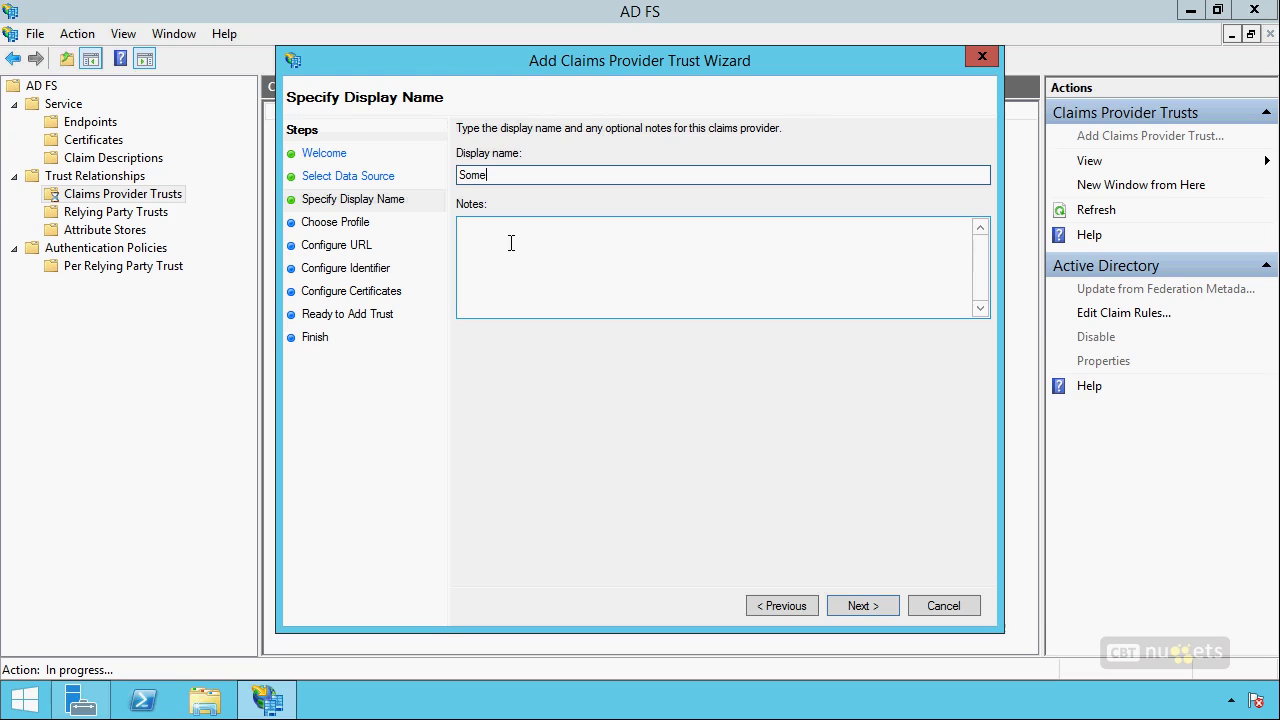
type("one Else's Claims Provider")
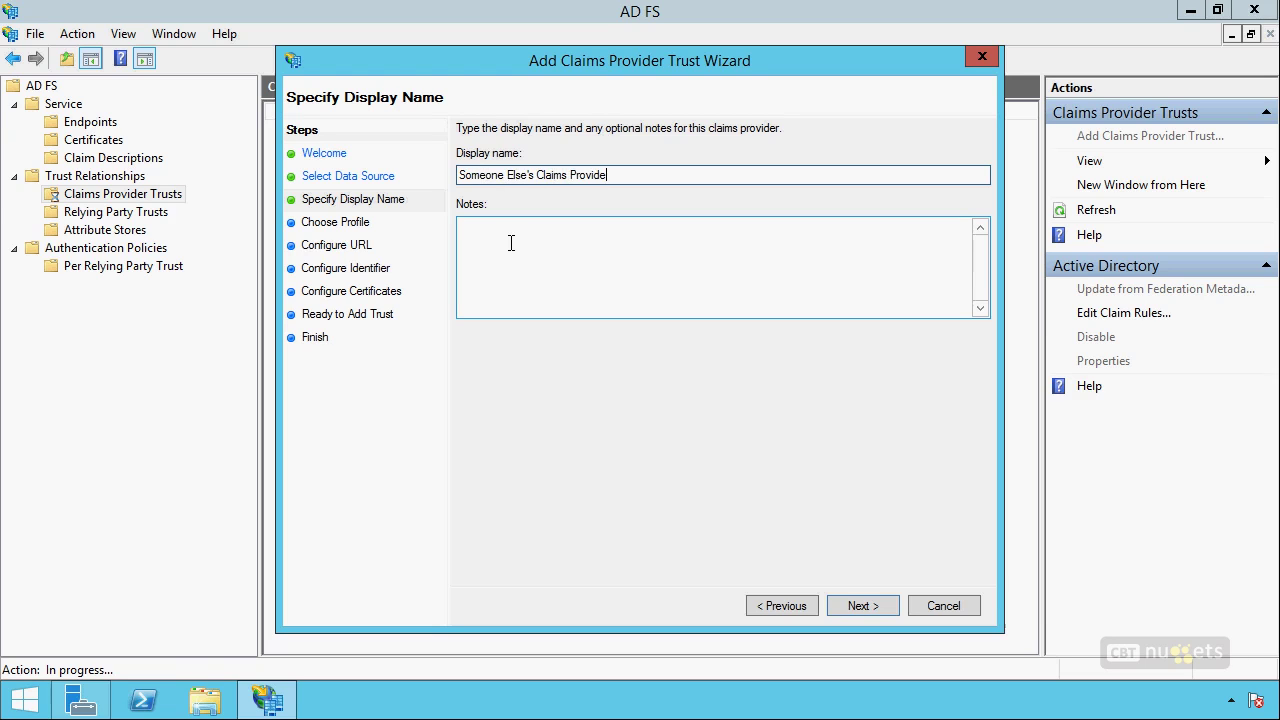
left_click(860, 606)
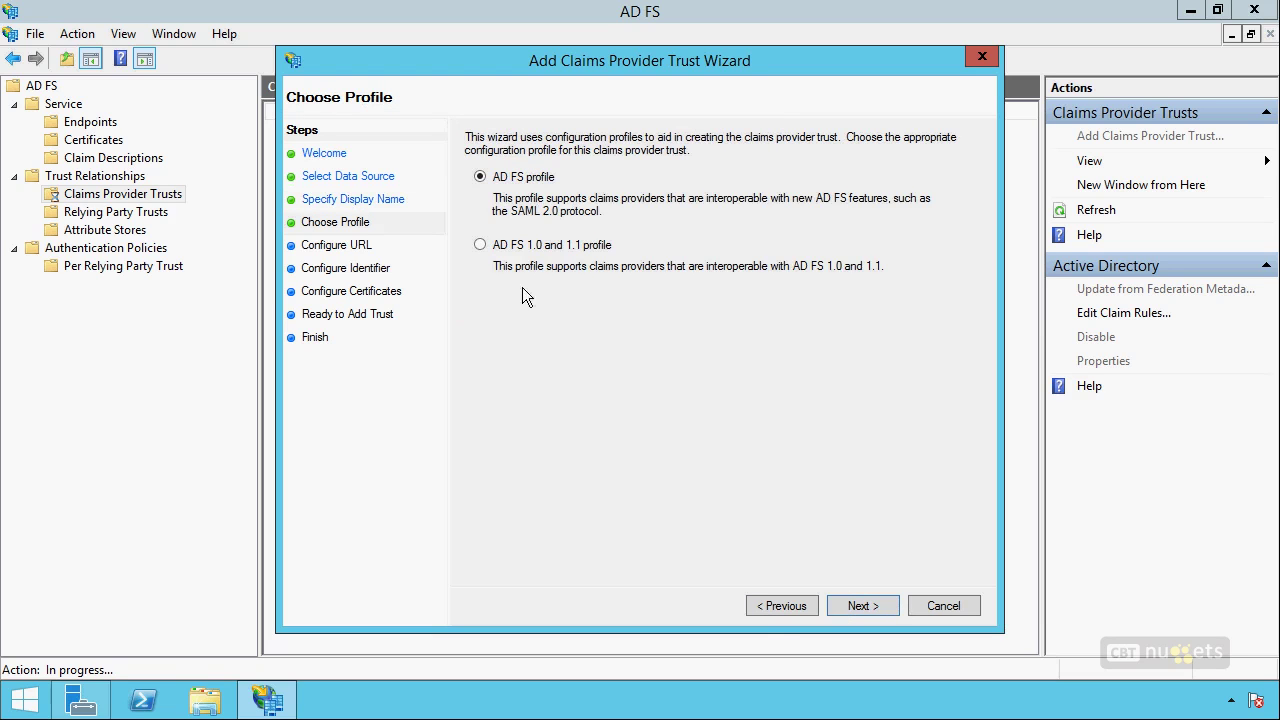
left_click(872, 605)
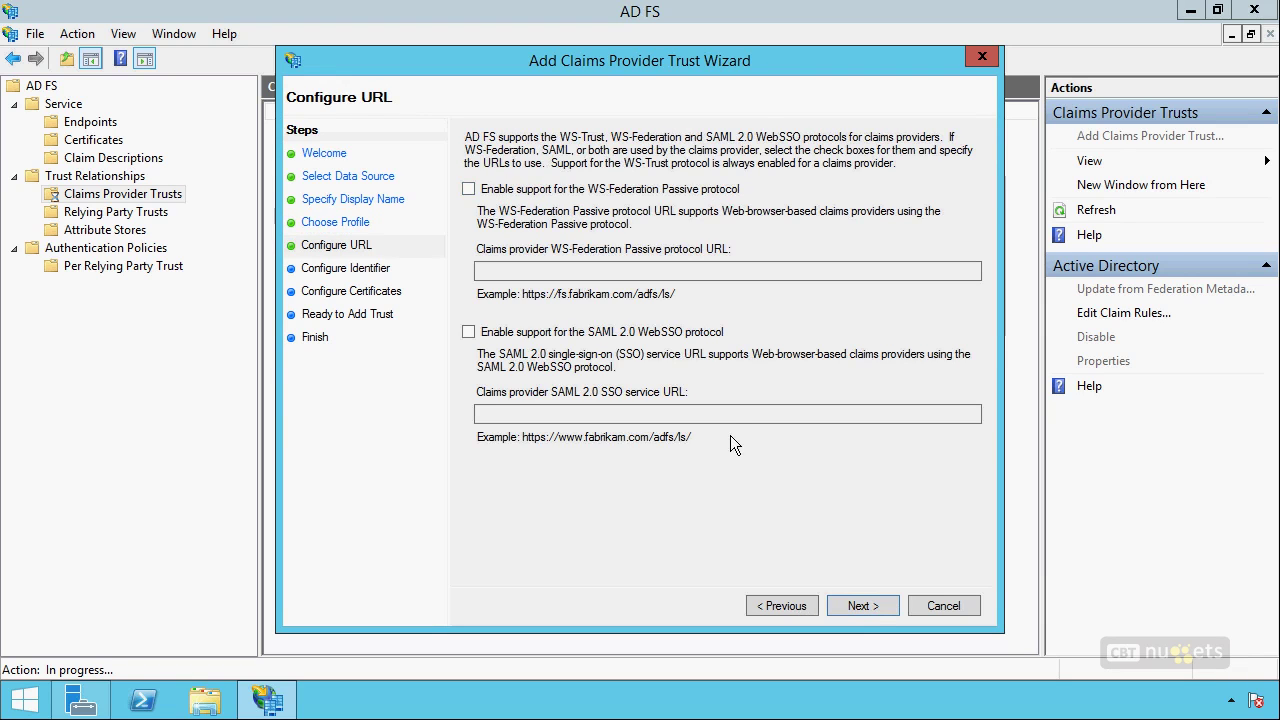
left_click(857, 609)
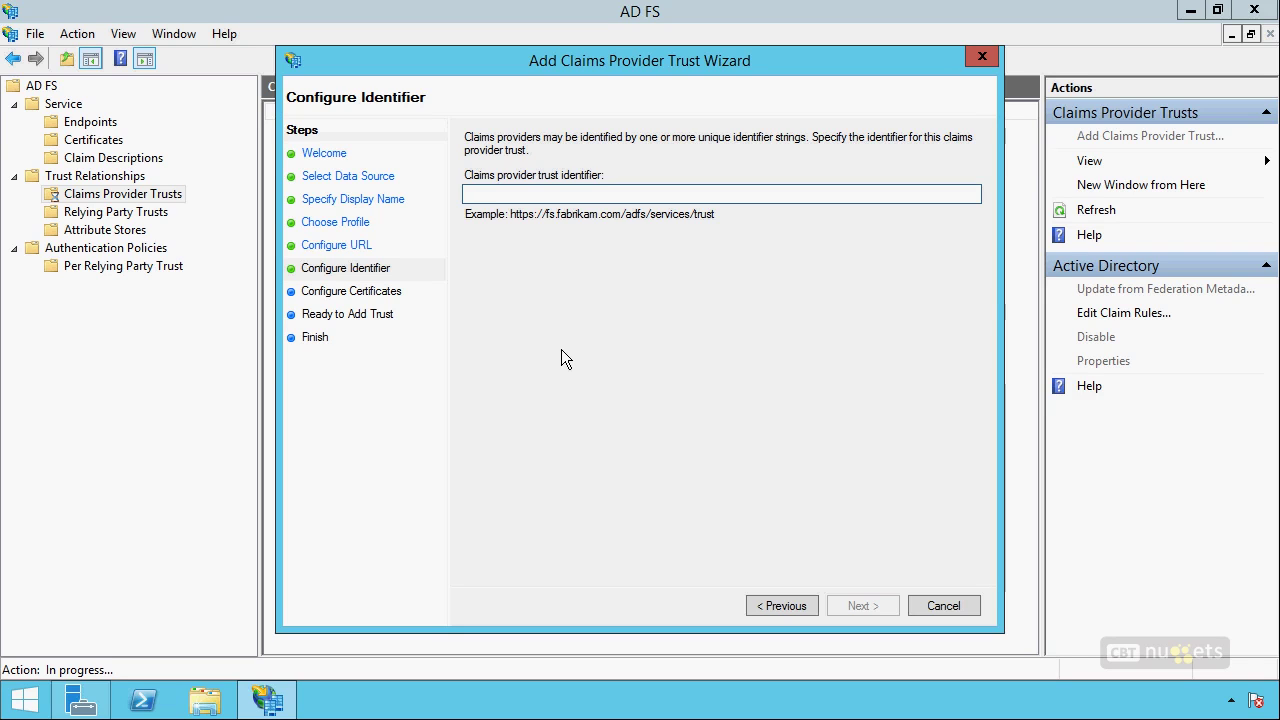
type("h")
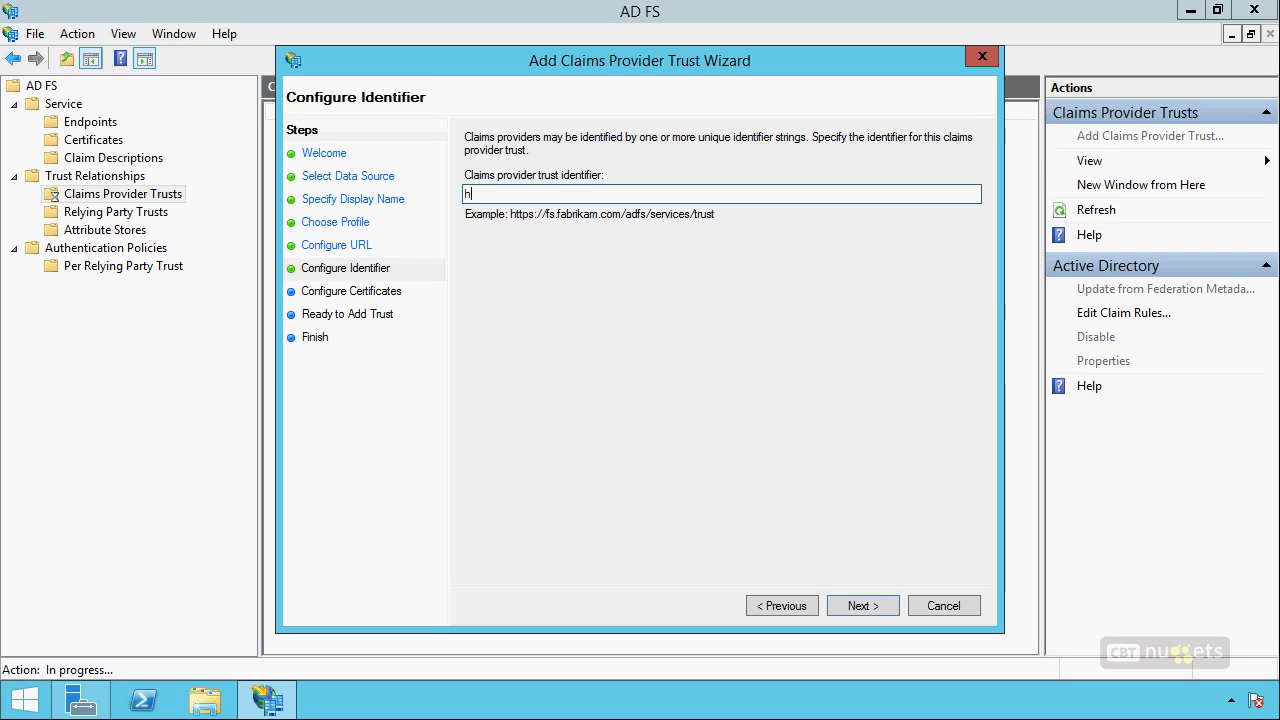
type("ttps://whatever.whatever.com")
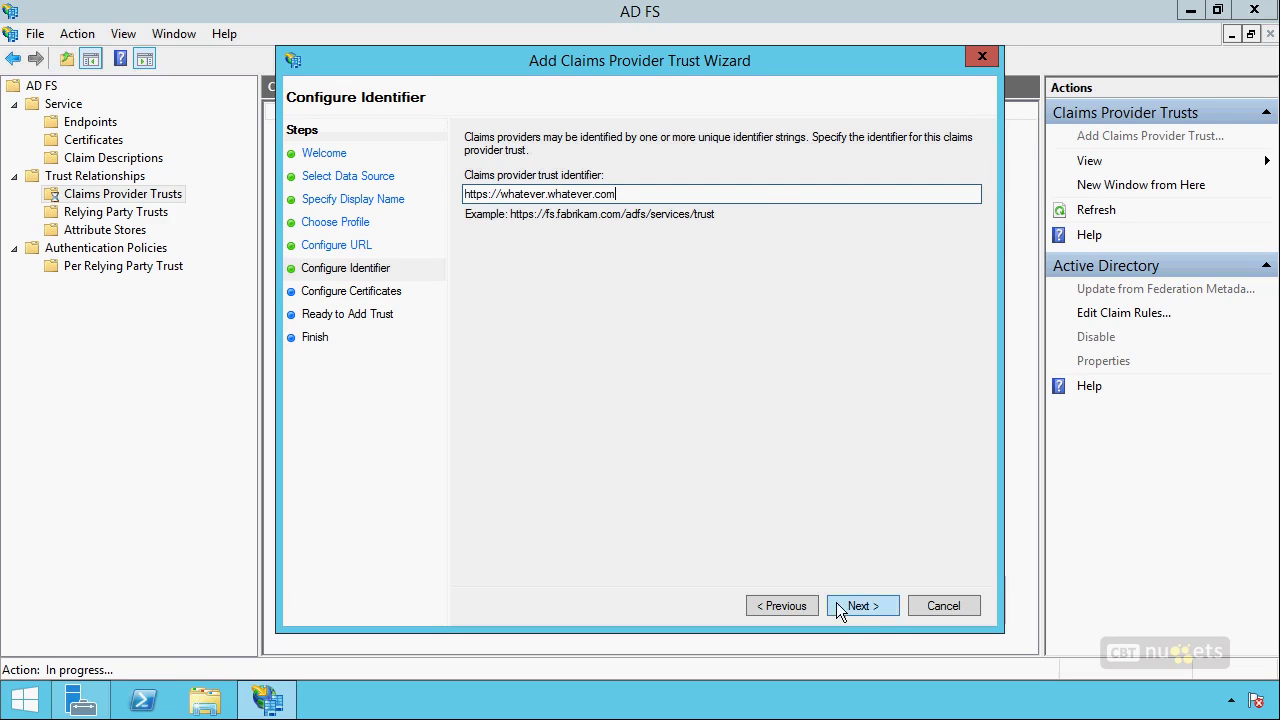
left_click(840, 606)
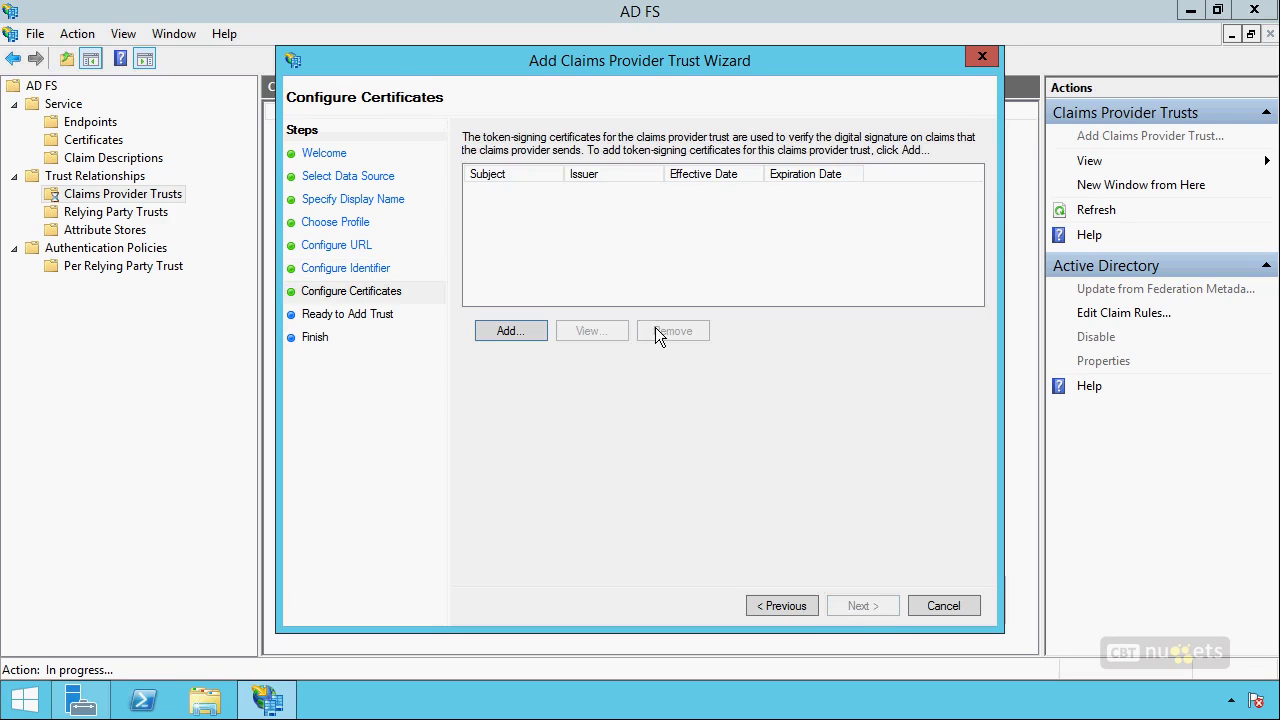
left_click(510, 330)
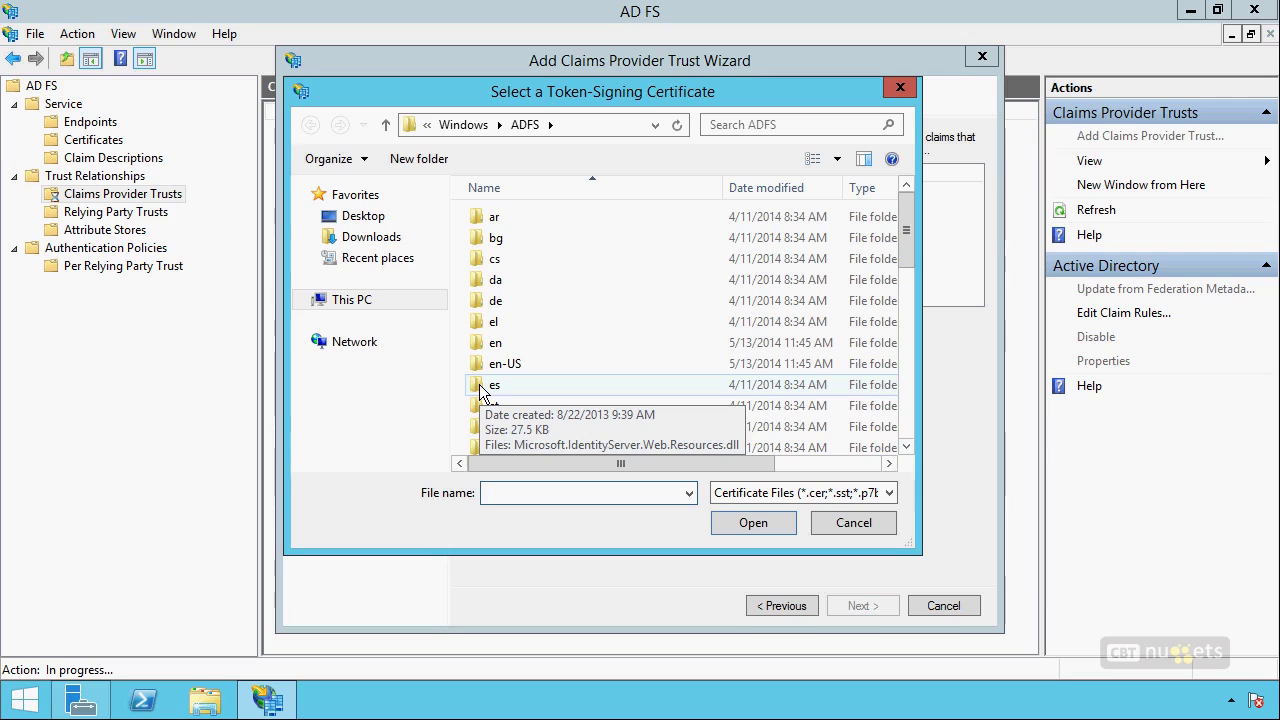
left_click(855, 524)
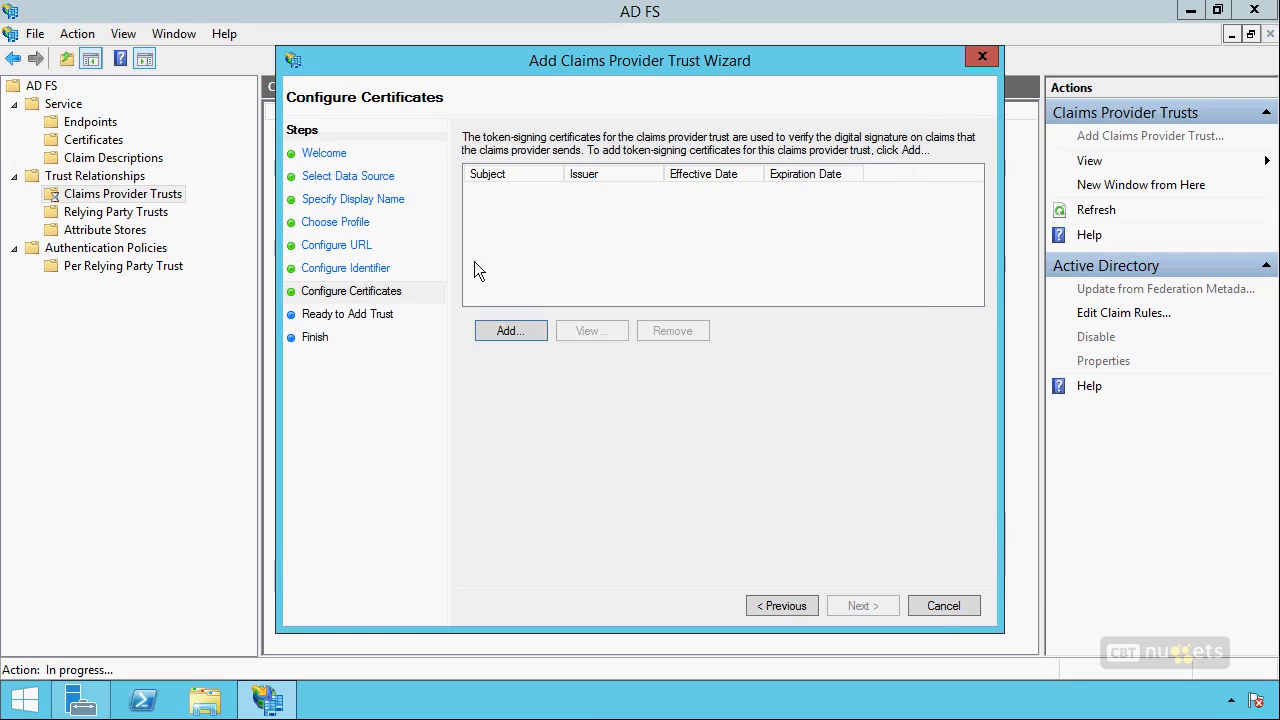
left_click(951, 606)
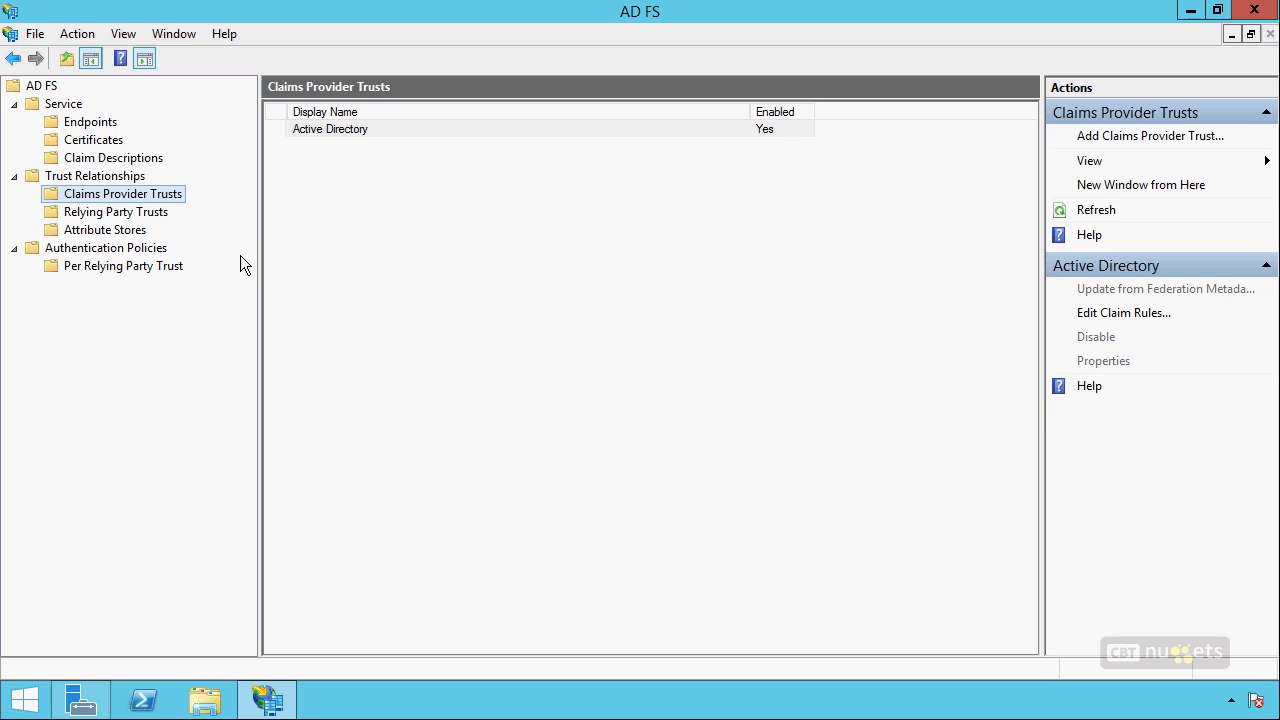
Start a manual relying party trust named 'Someone Else's Application'.
left_click(118, 211)
right_click(108, 211)
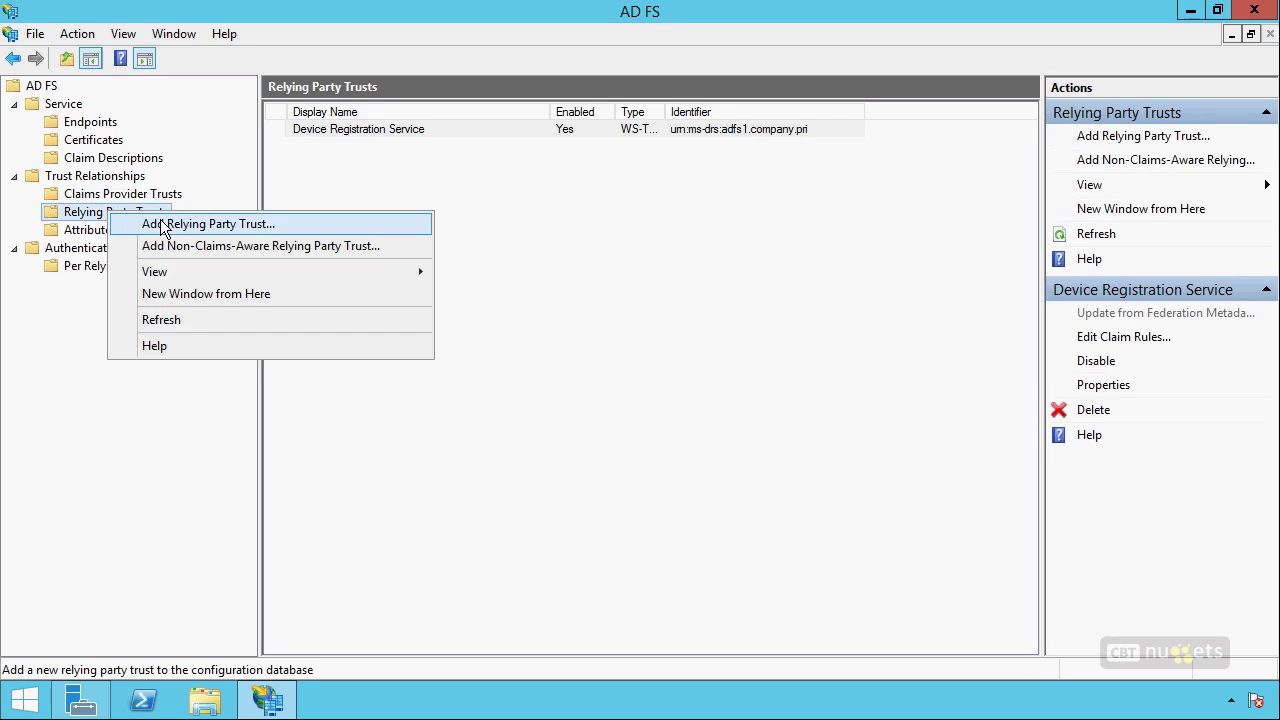
left_click(162, 224)
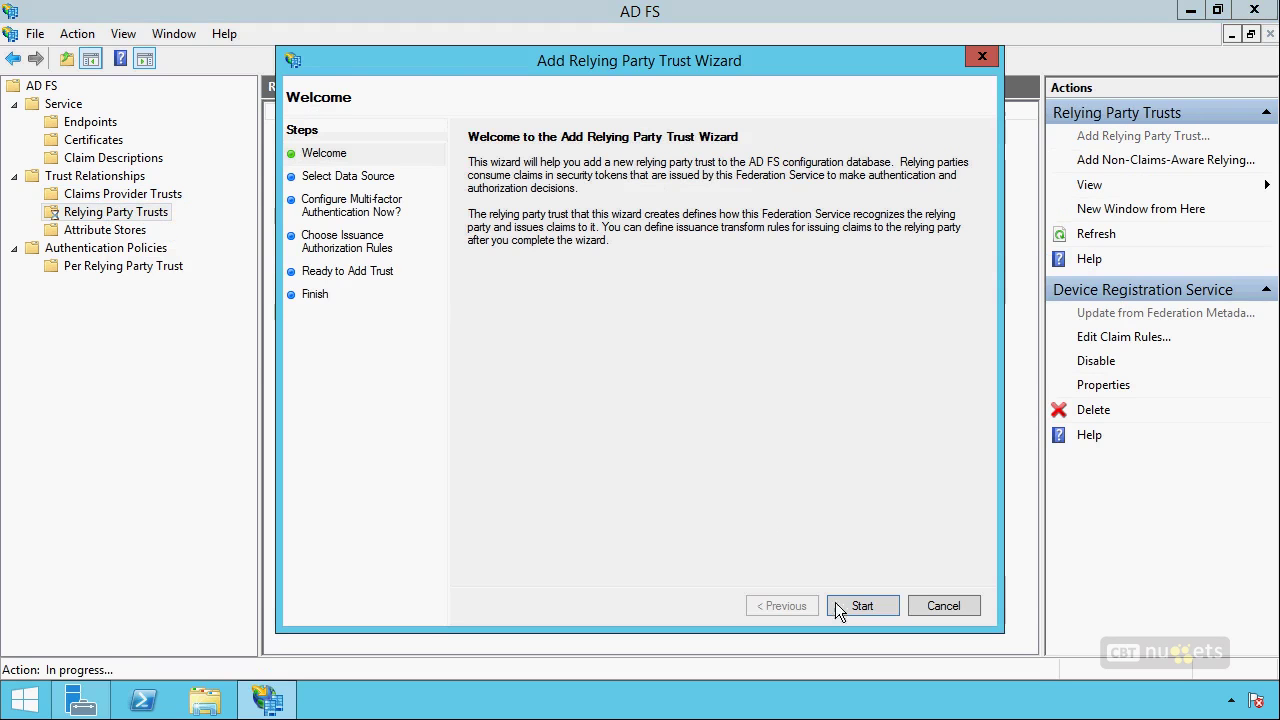
left_click(860, 605)
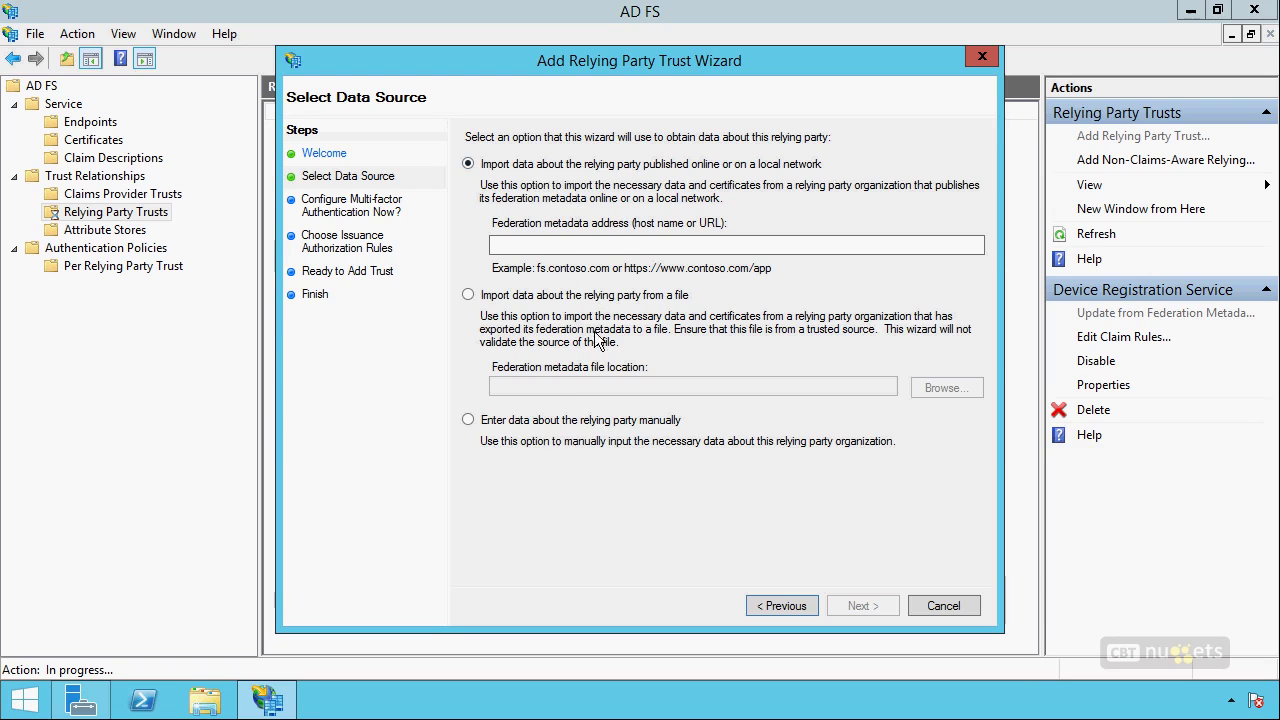
left_click(545, 425)
left_click(847, 605)
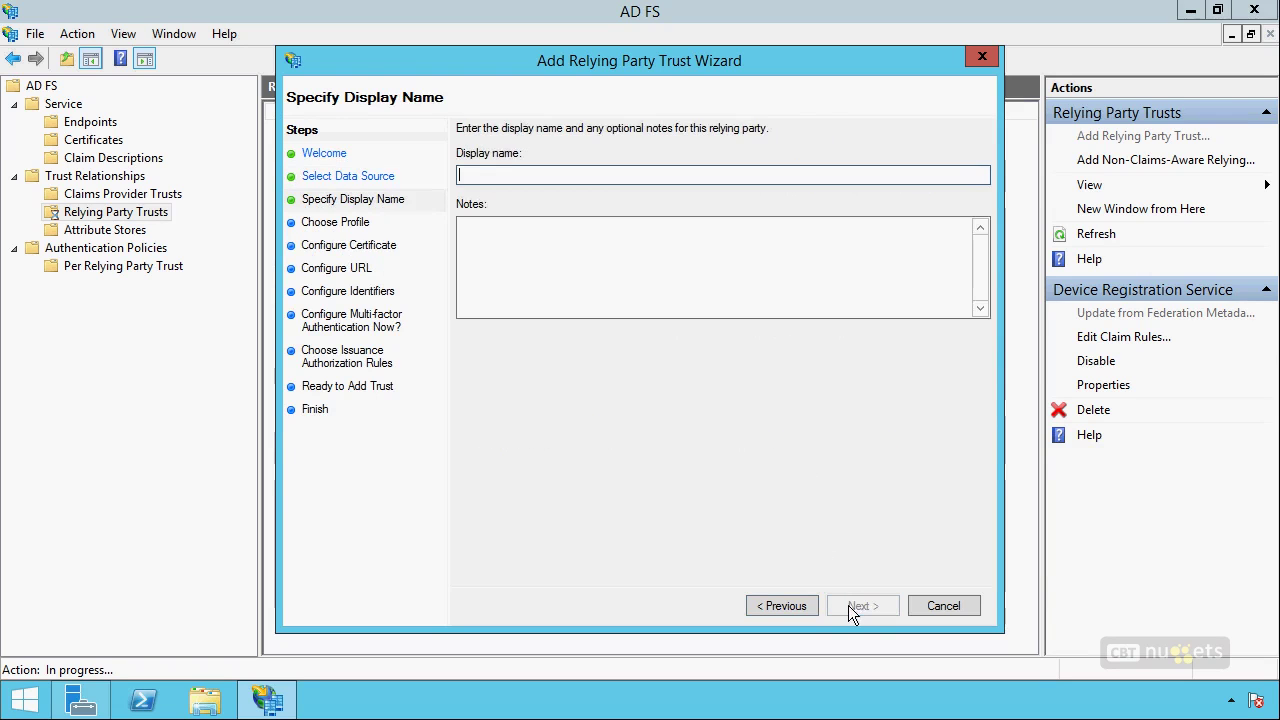
type("So")
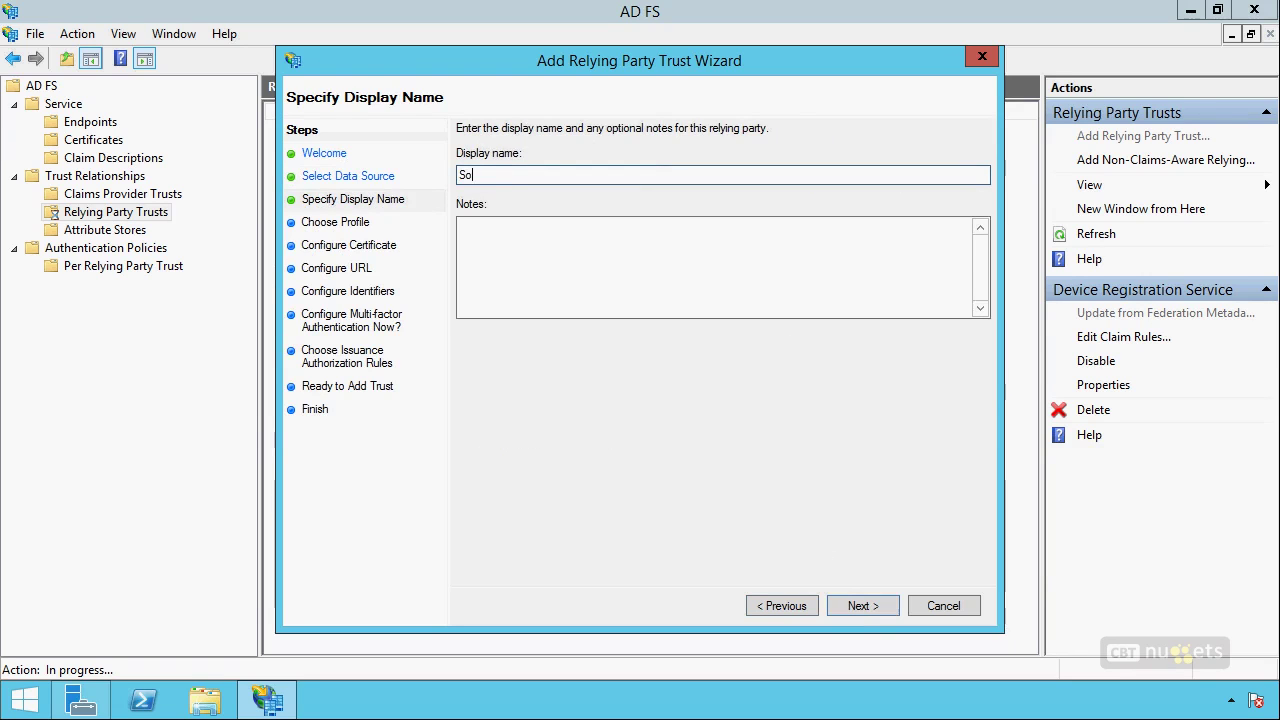
type("meone Else's Application")
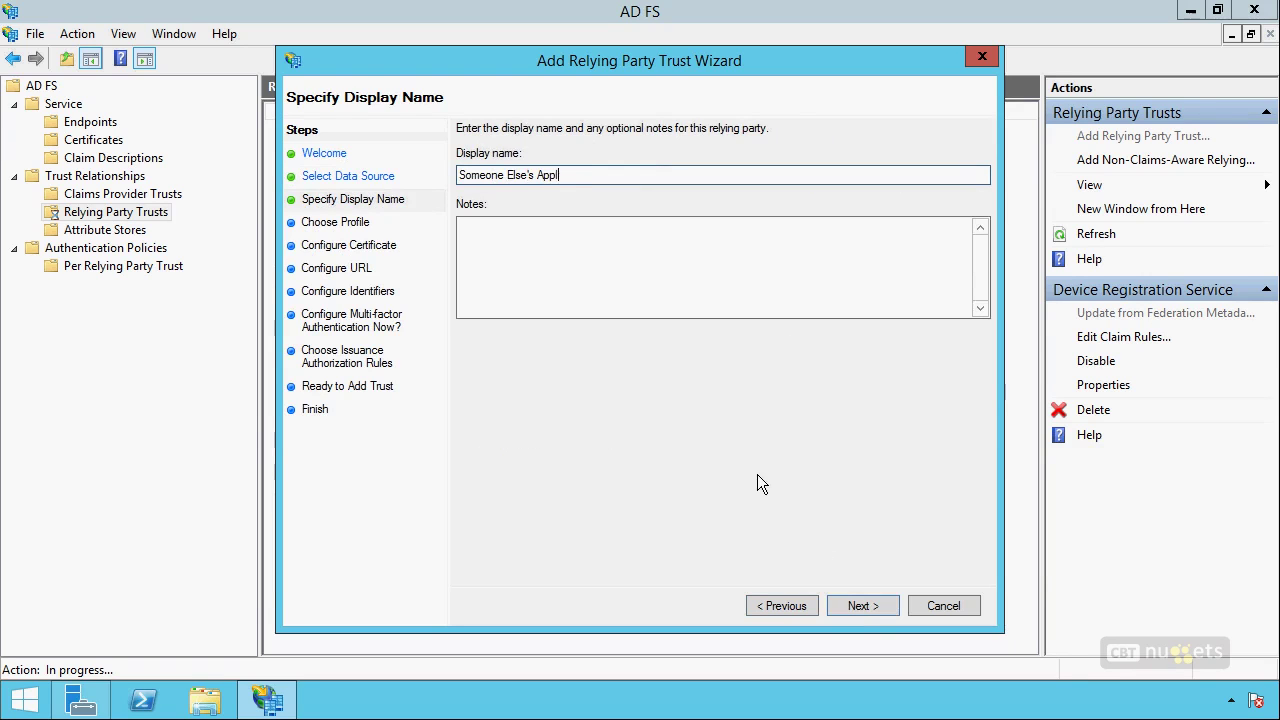
left_click(863, 606)
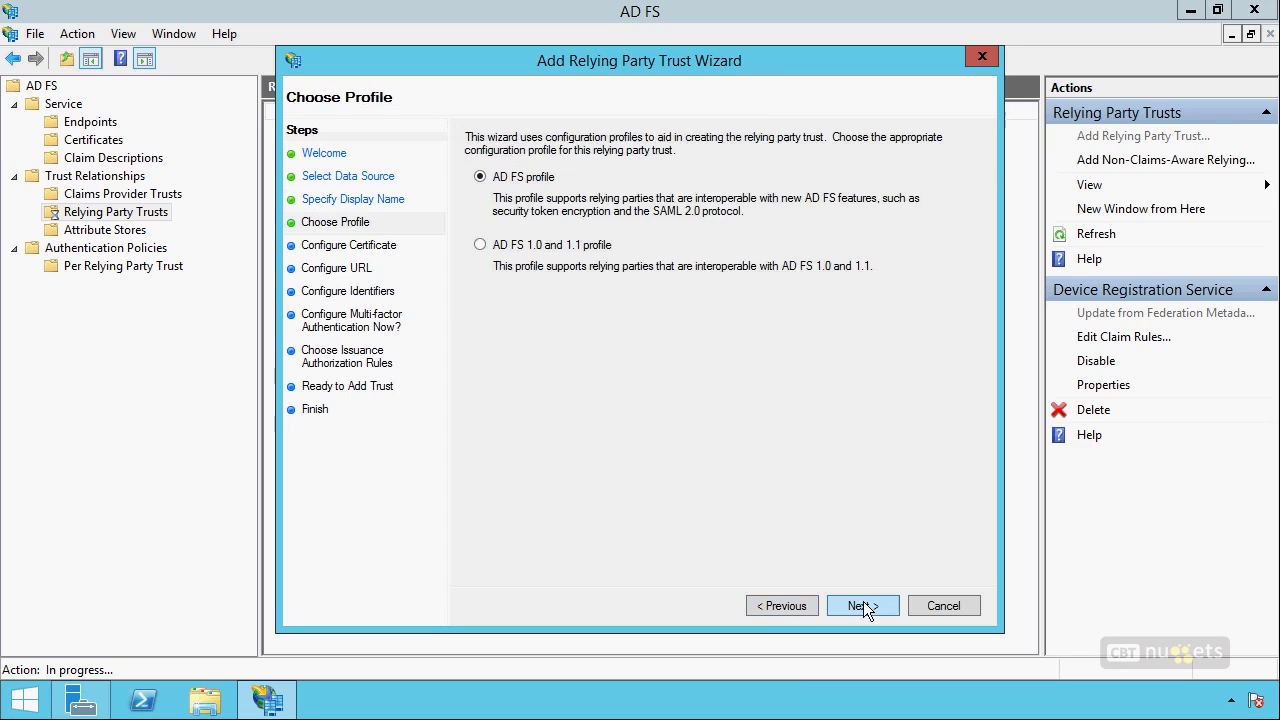
left_click(845, 604)
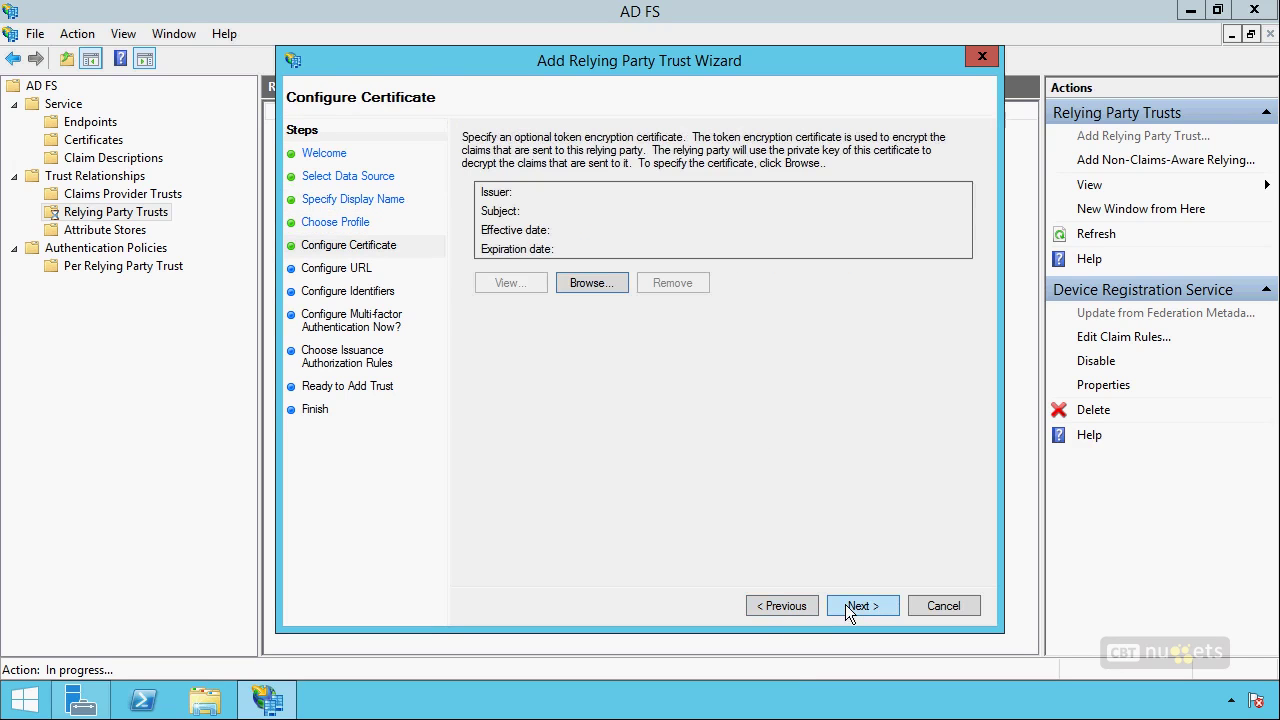
left_click(855, 606)
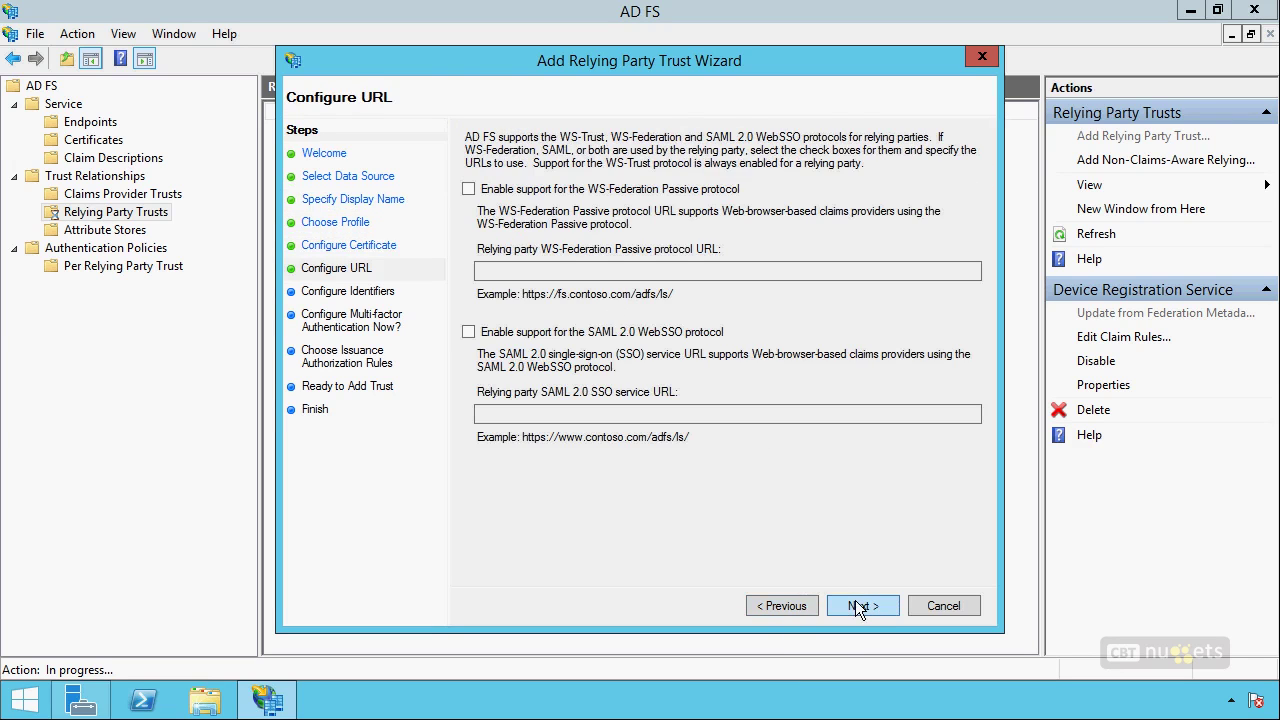
left_click(838, 610)
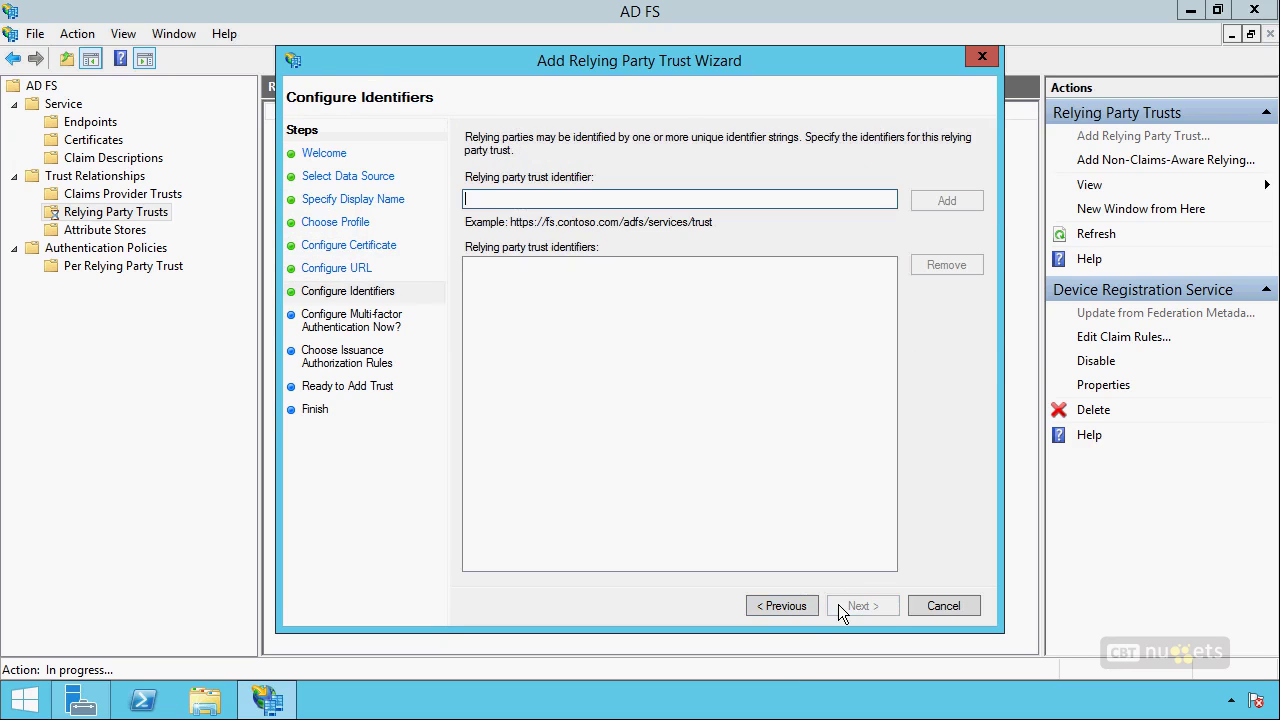
type("https:")
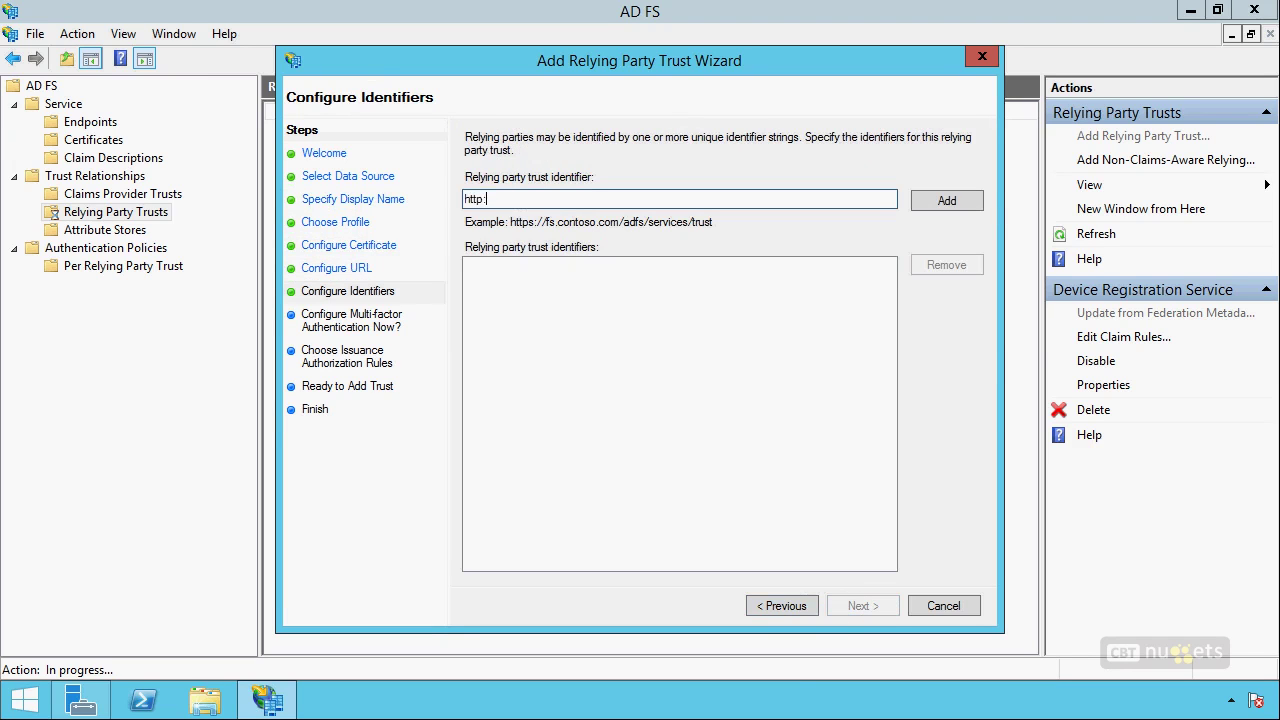
type("//whatever.whatever.com")
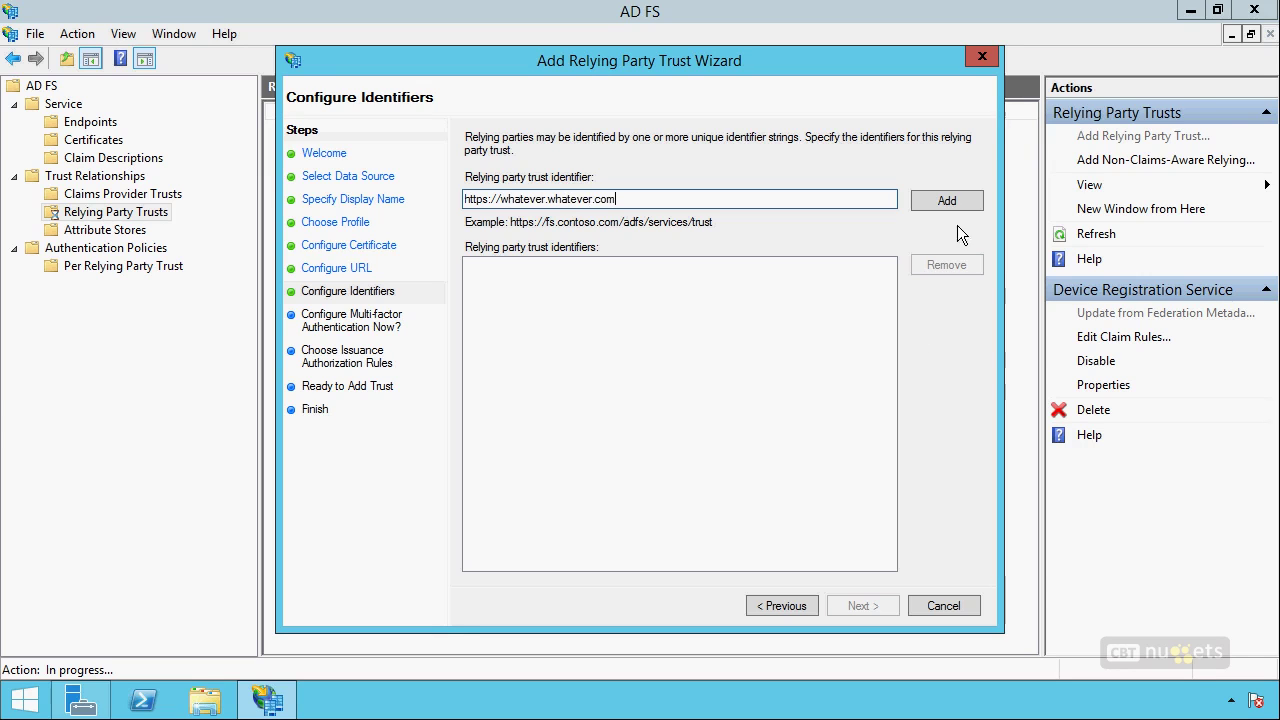
left_click(953, 204)
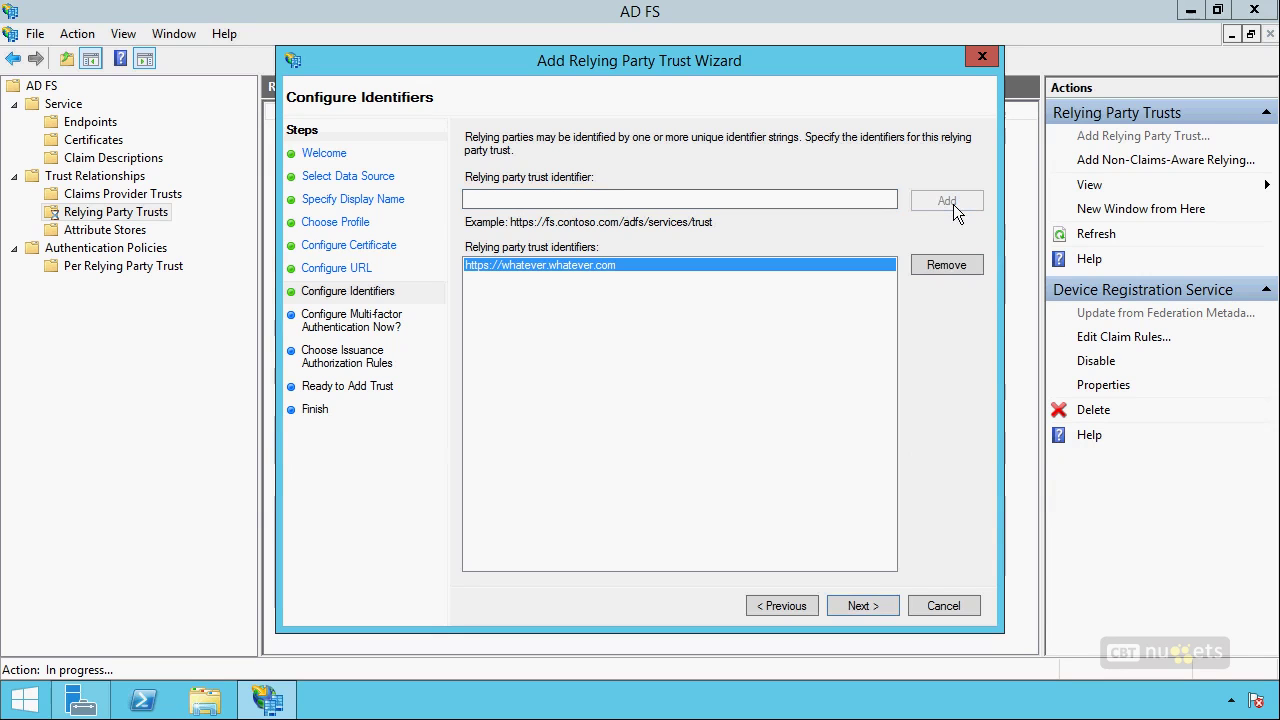
Choose to configure multi-factor authentication, leave requirements empty, then close the wizard.
left_click(865, 606)
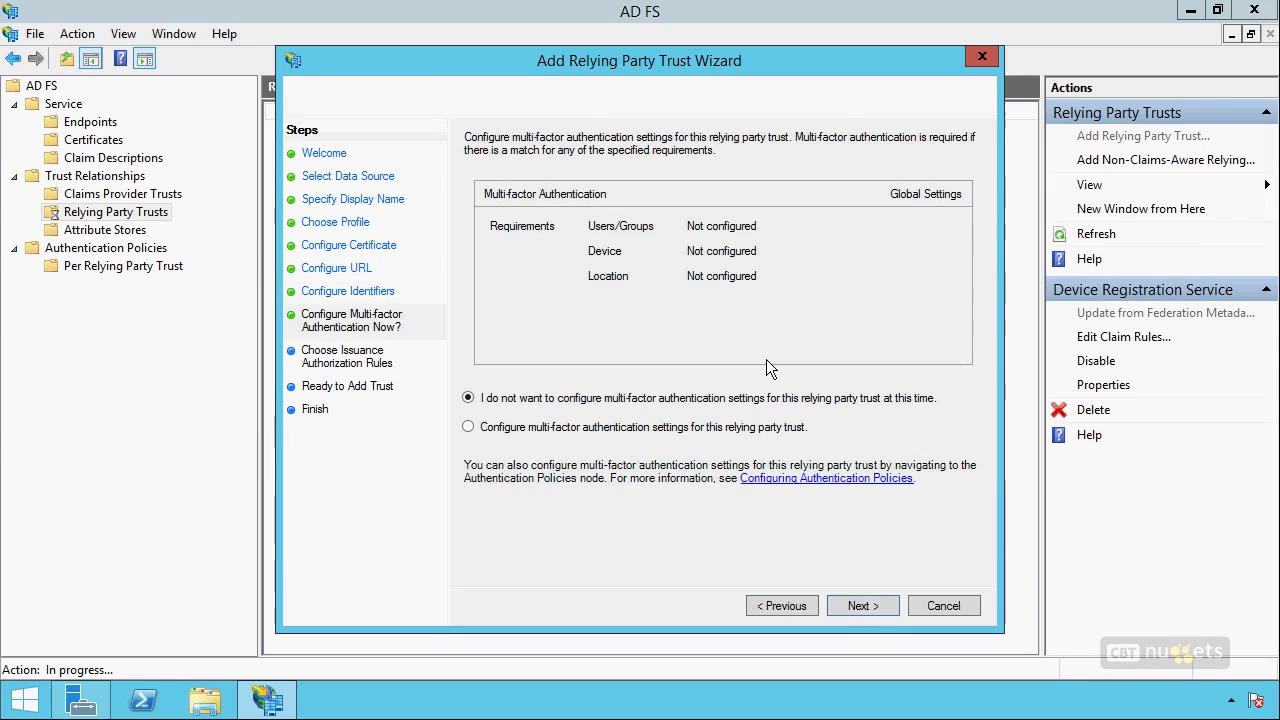
left_click(658, 430)
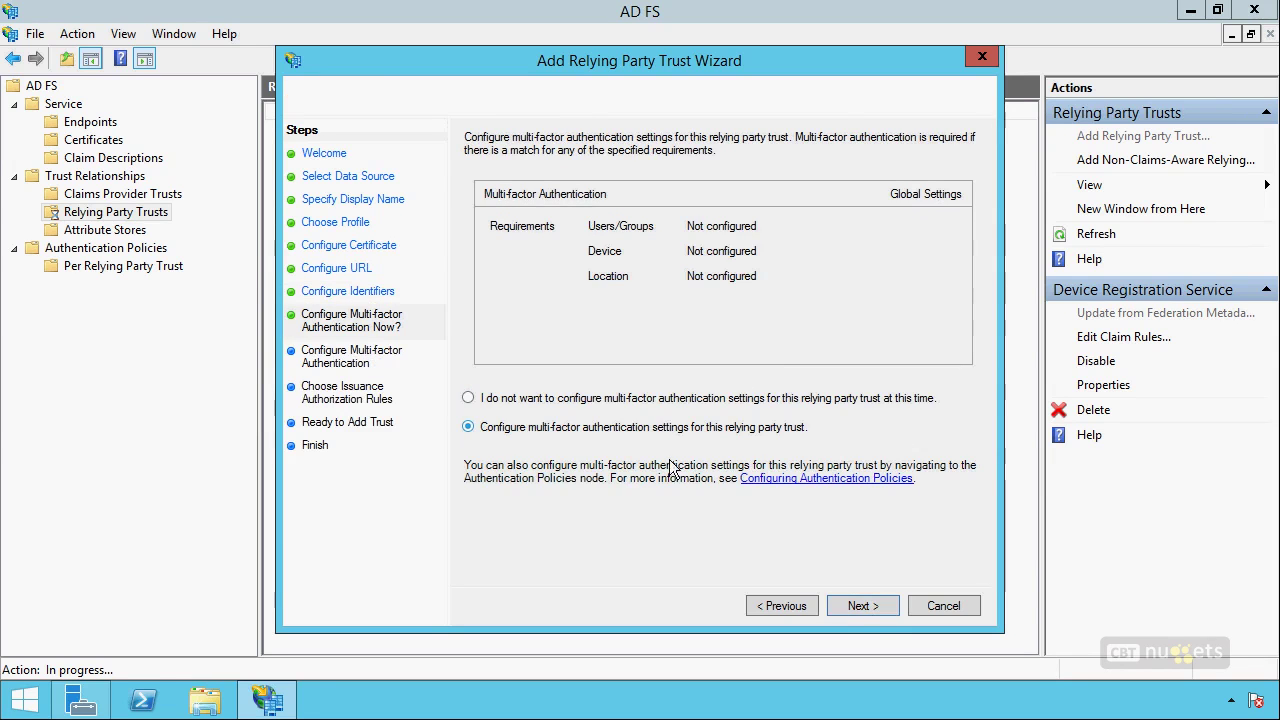
left_click(870, 607)
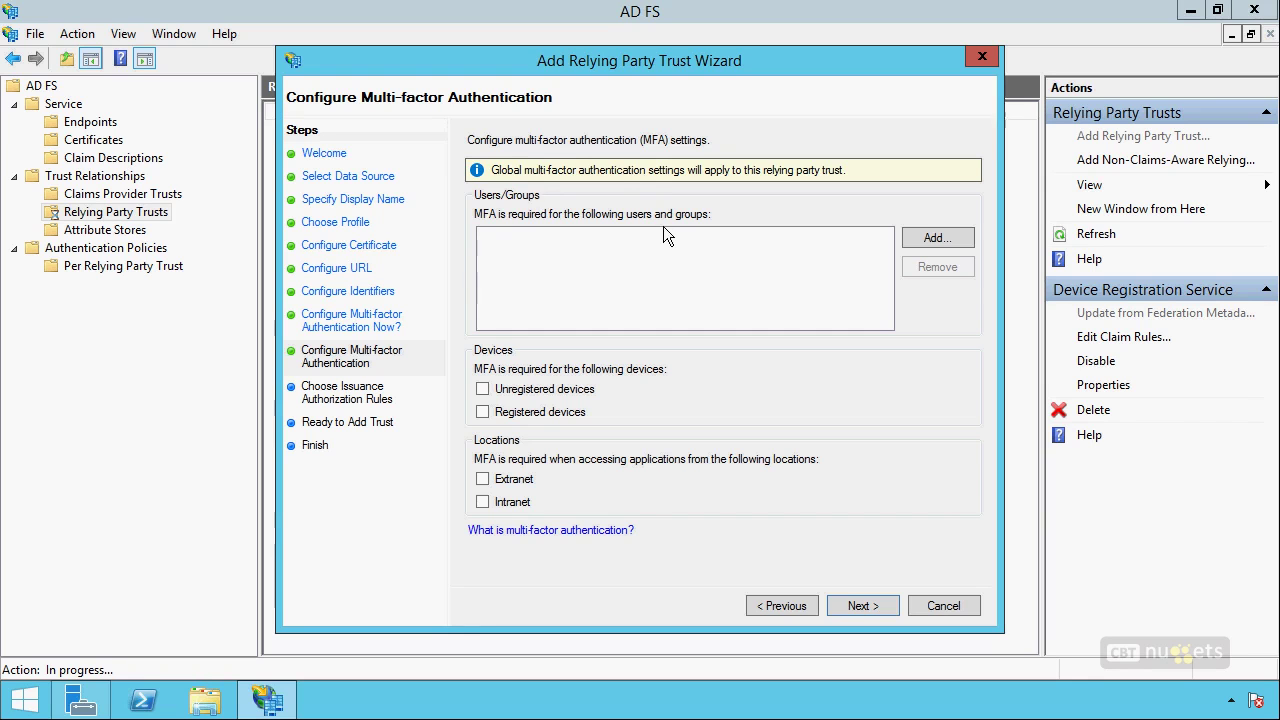
left_click(863, 603)
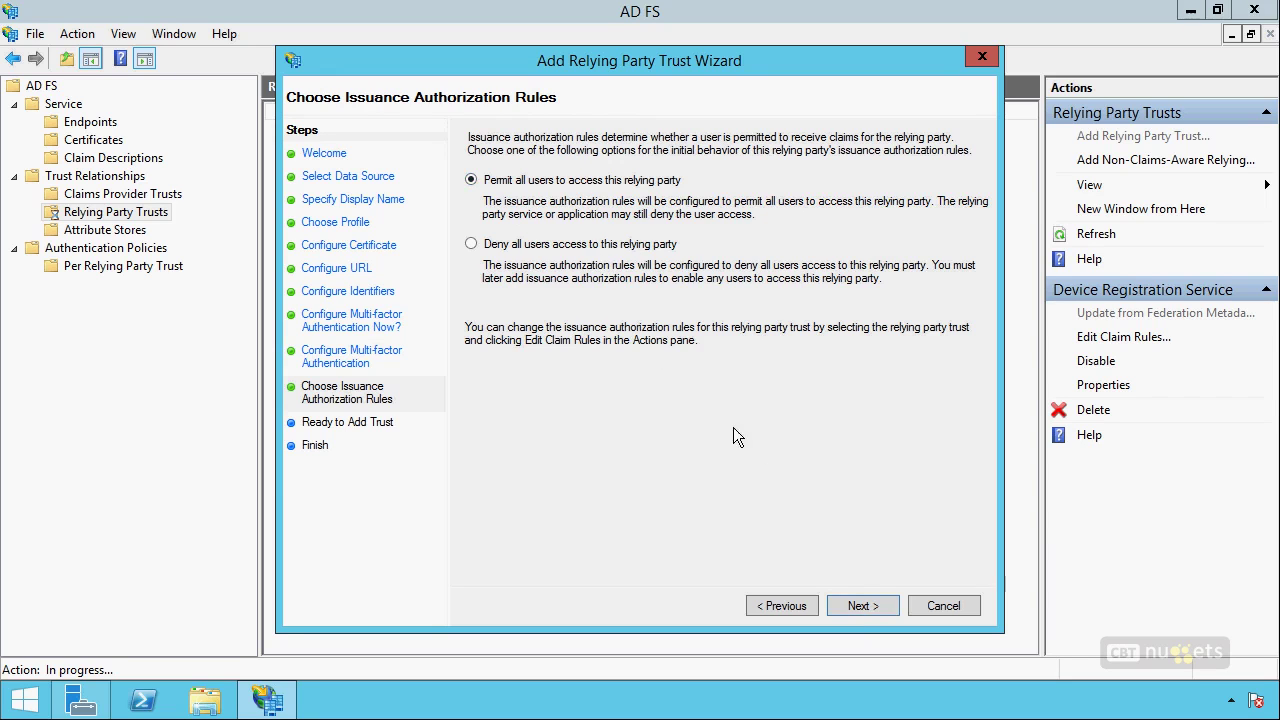
left_click(944, 606)
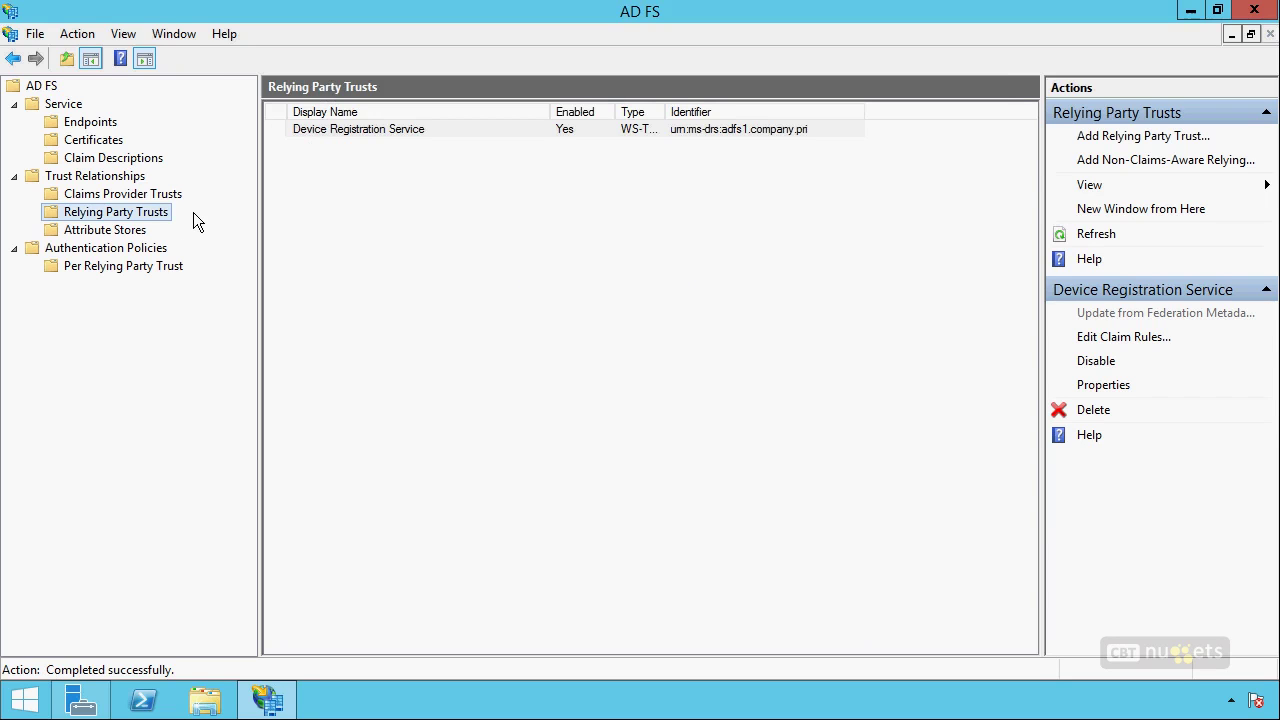
Widen the Claim Descriptions Claim Type column to full URLs, then list the Active Directory attribute store.
left_click(146, 160)
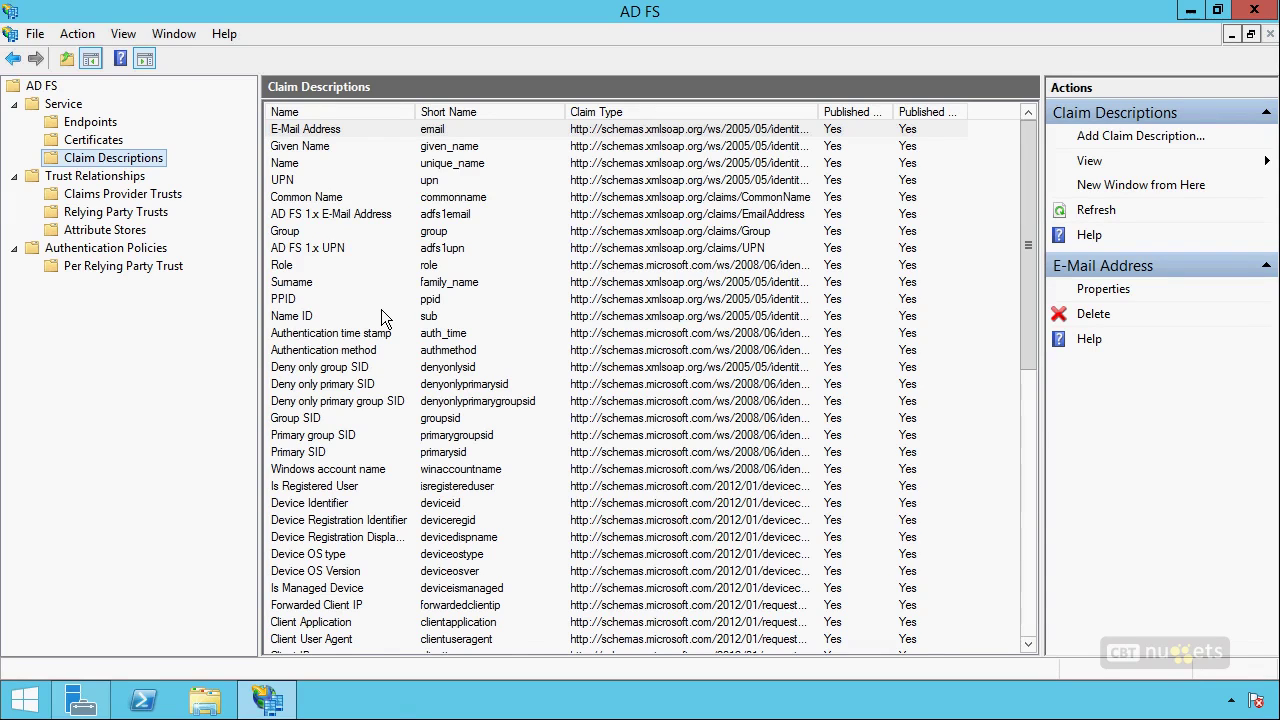
double_click(819, 111)
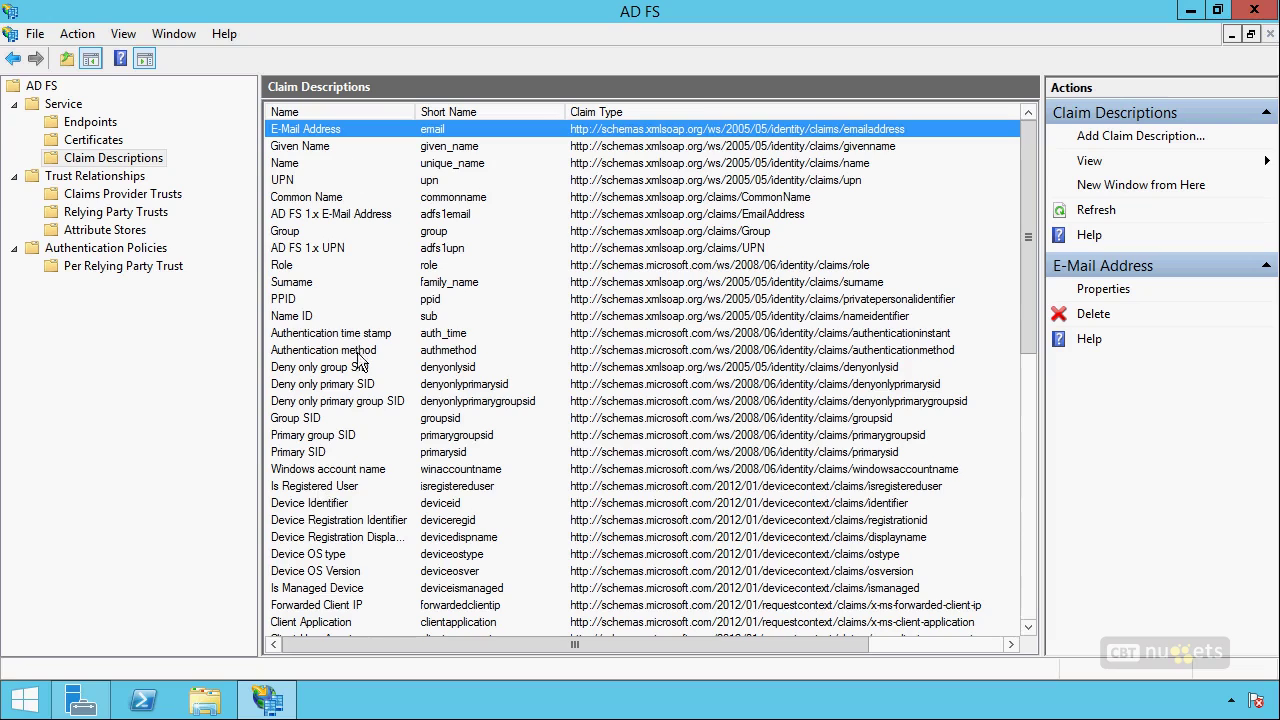
scroll(358, 490, "down", 10)
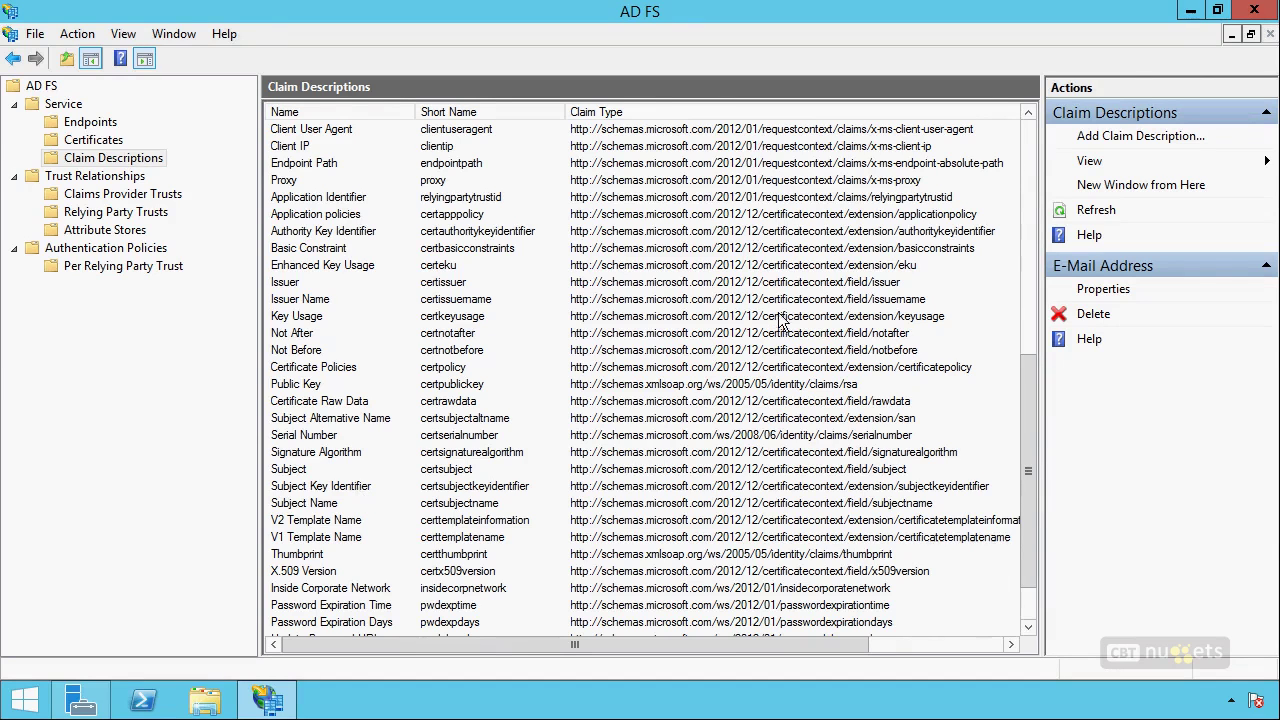
left_click(104, 230)
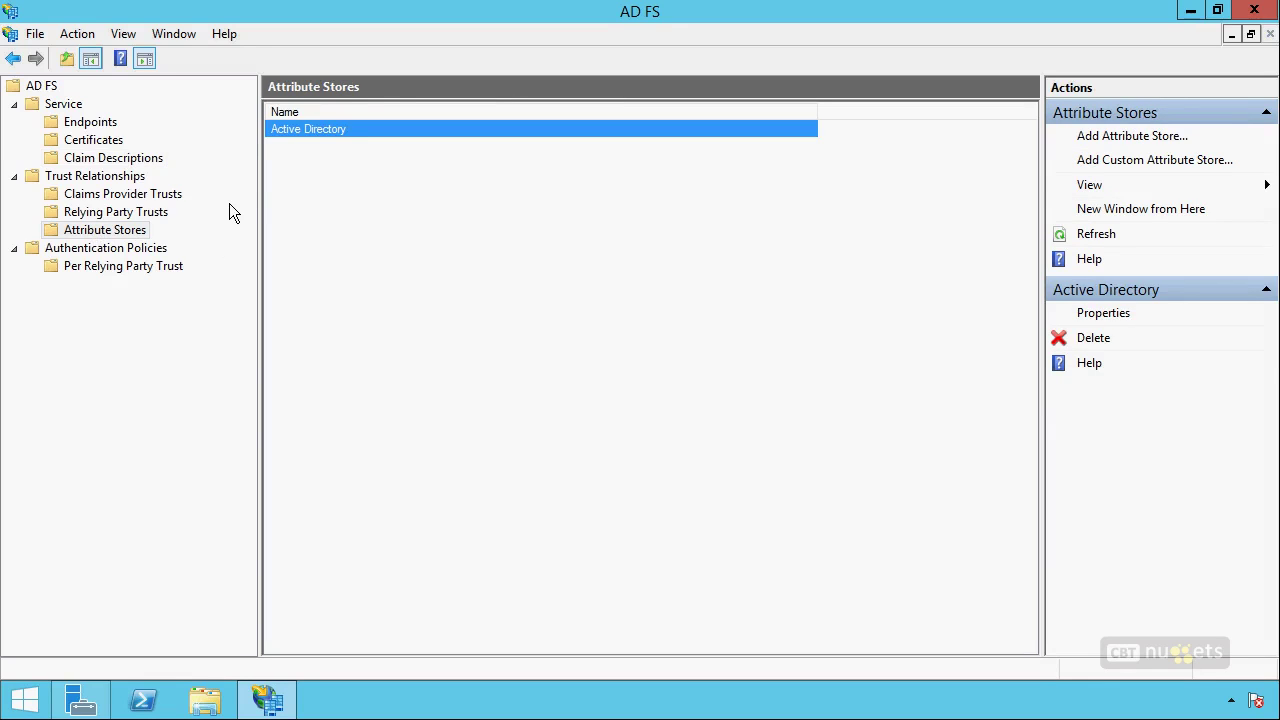
Inspect the Active Directory store's properties without changes, then show the Authentication Policies overview.
right_click(306, 130)
left_click(345, 140)
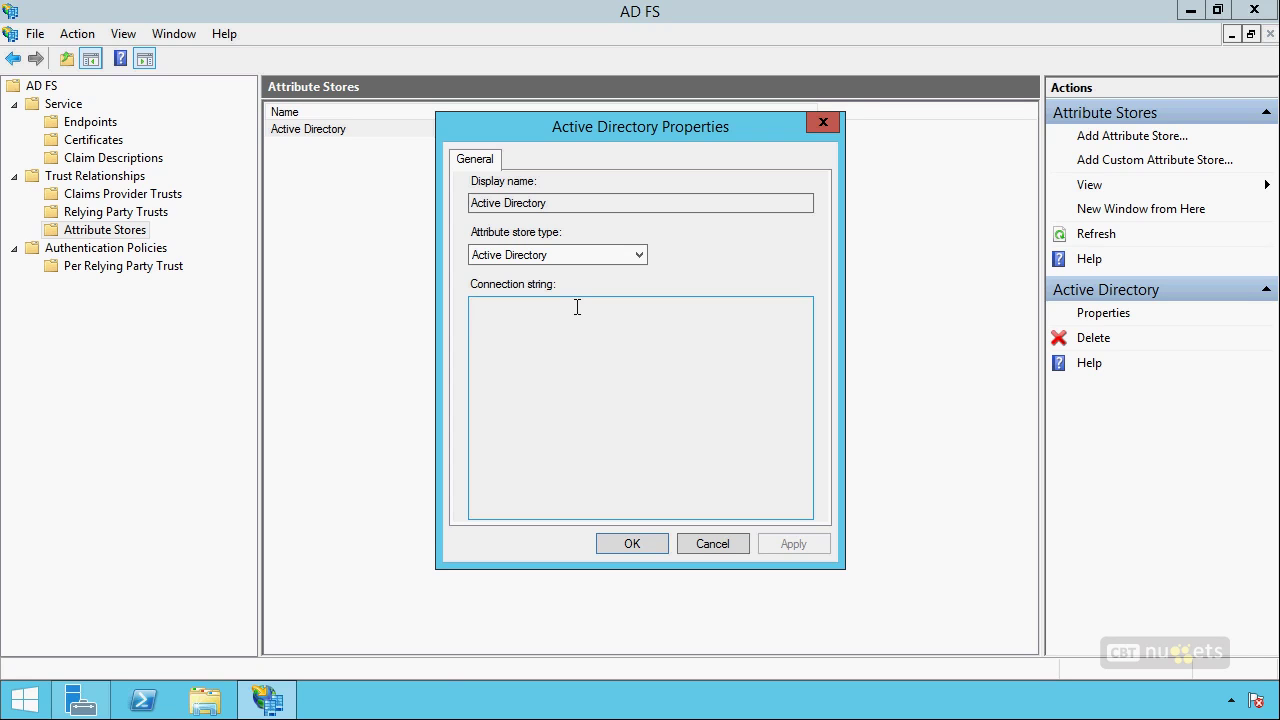
key("Escape")
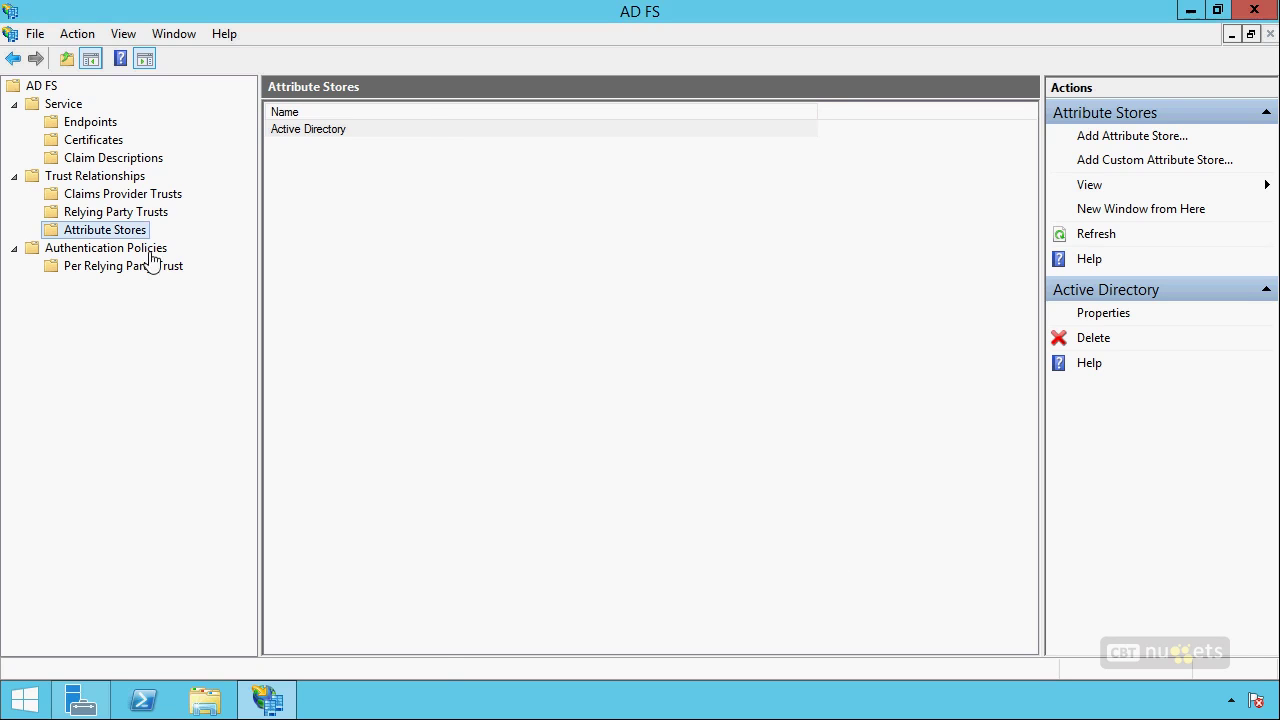
left_click(127, 251)
right_click(104, 249)
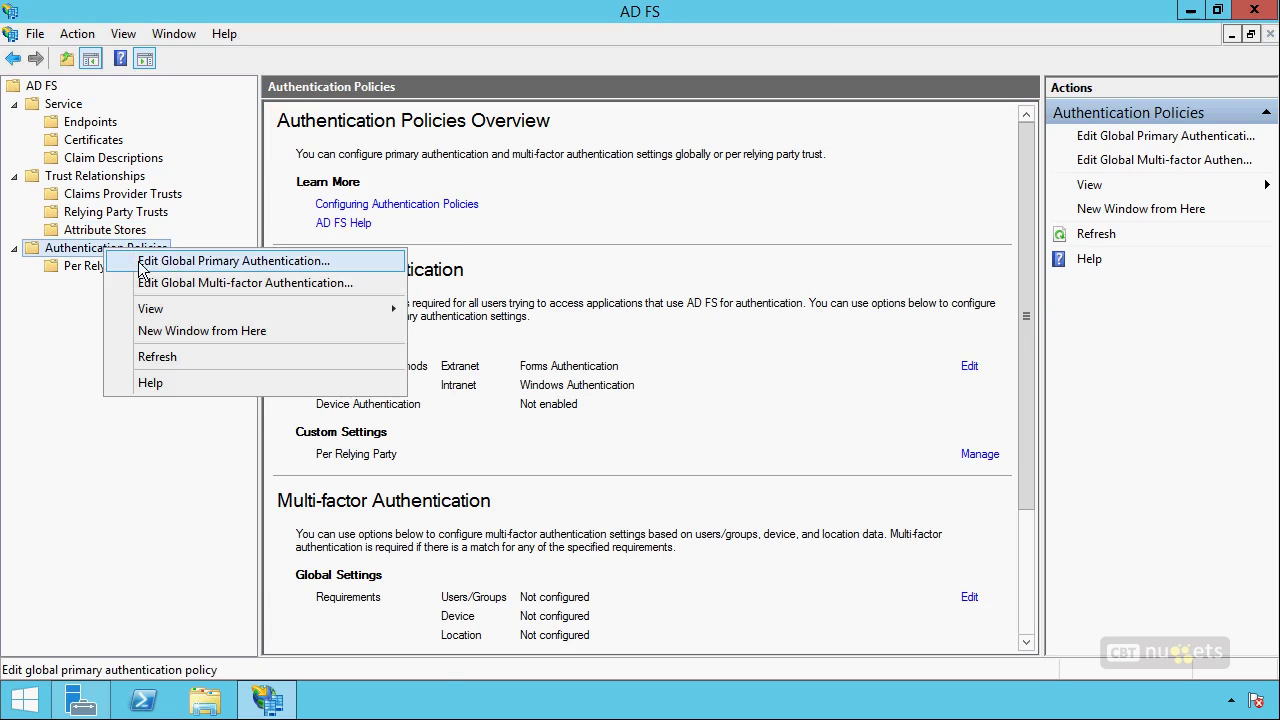
Open Edit Global Primary Authentication, review the Multi-factor tab, then go back to Primary.
left_click(240, 260)
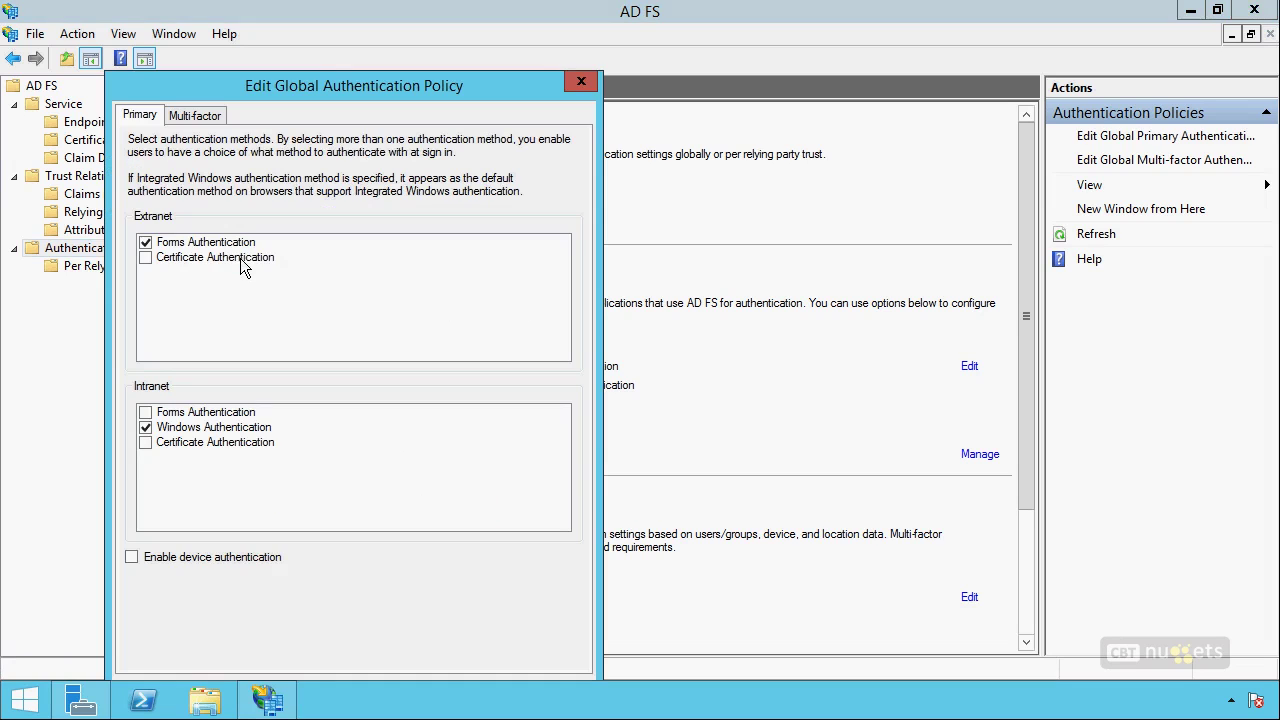
left_click_drag(346, 89, 537, 36)
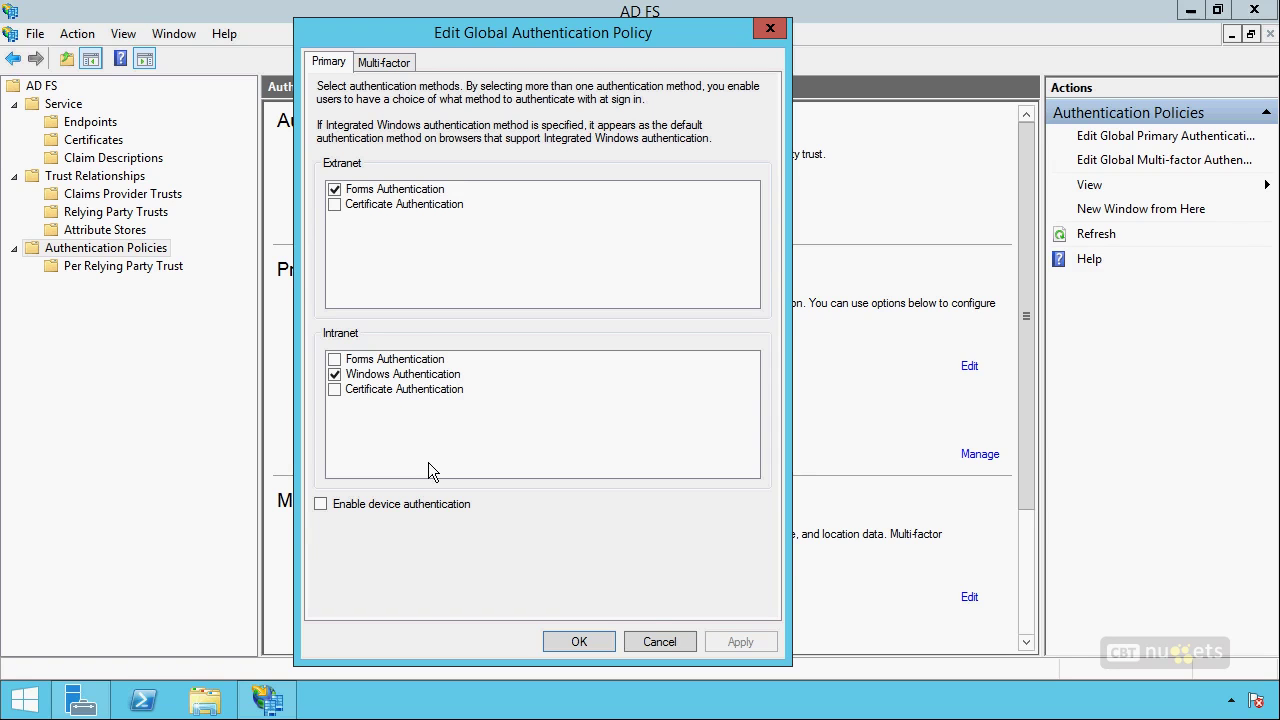
left_click(398, 62)
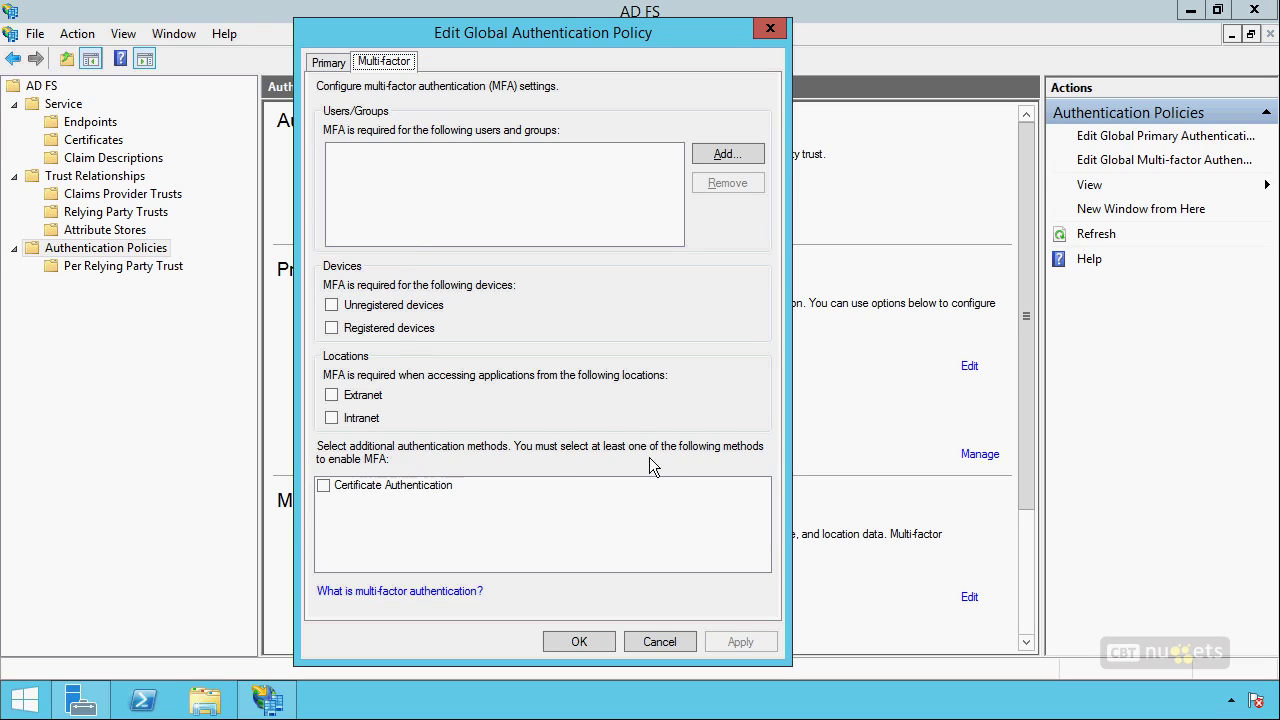
left_click(329, 62)
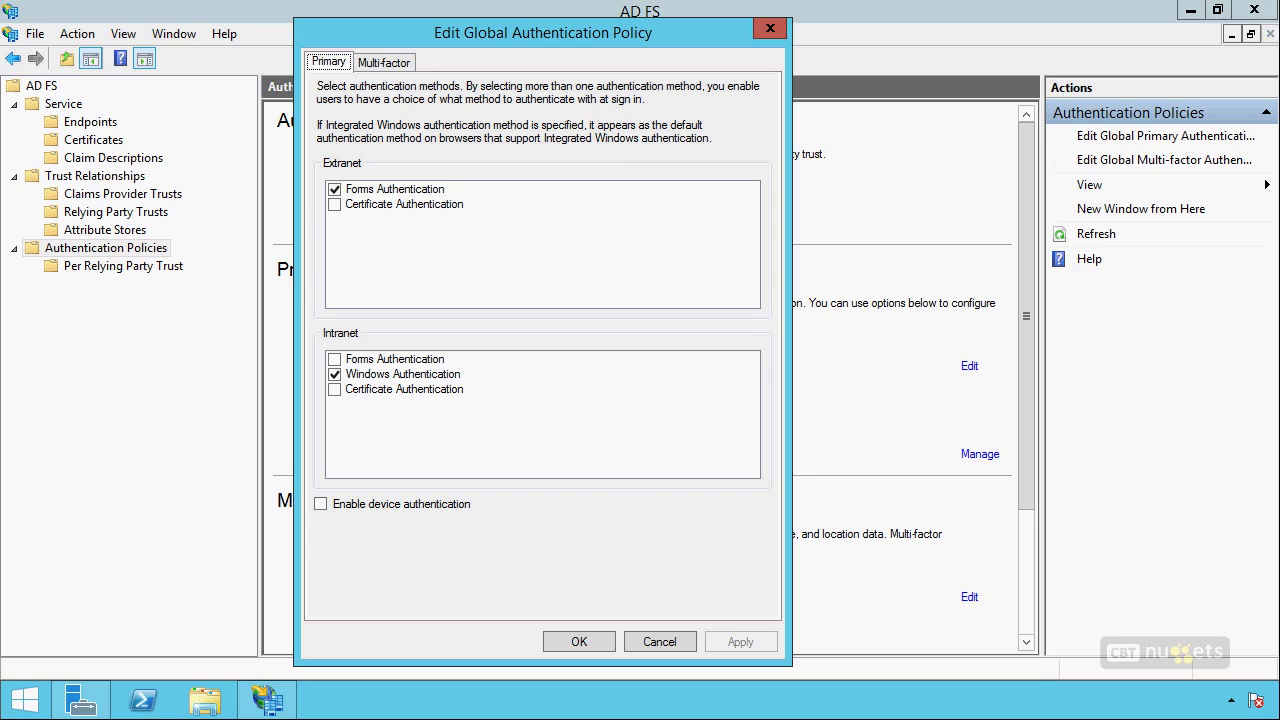
Make a series of drags and clicks across the Edit Global Authentication Policy dialog.
mouse_move(633, 184)
left_mouse_down()
mouse_move(618, 245)
mouse_move(628, 552)
left_mouse_up()
mouse_move(397, 290)
left_mouse_down()
mouse_move(337, 268)
mouse_move(345, 305)
left_mouse_up()
mouse_move(353, 318)
left_mouse_down()
mouse_move(360, 418)
mouse_move(413, 462)
left_mouse_up()
left_click_drag(370, 418, 295, 465)
left_click_drag(425, 365, 292, 348)
left_click(365, 256)
left_click(391, 256)
left_click_drag(357, 282, 389, 279)
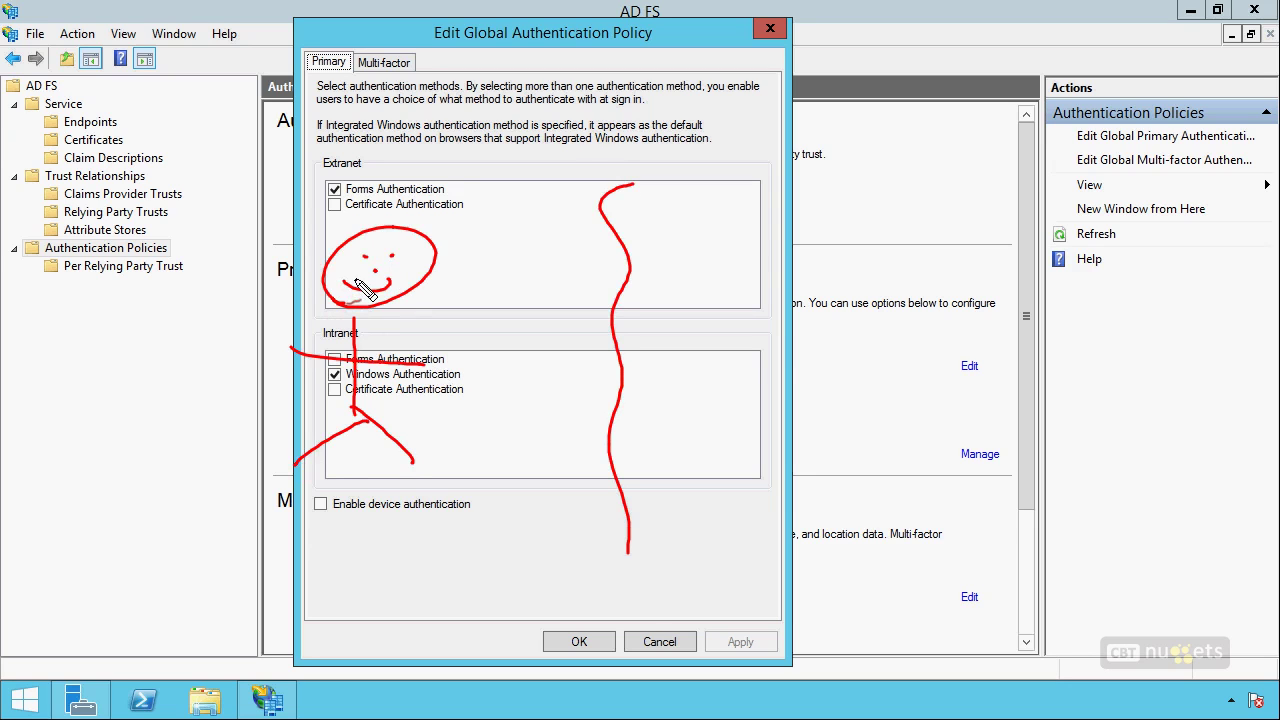
mouse_move(349, 518)
left_mouse_down()
mouse_move(347, 534)
mouse_move(381, 556)
left_mouse_up()
left_click(364, 534)
left_click_drag(377, 530, 390, 537)
left_click_drag(392, 530, 400, 538)
left_click_drag(404, 528, 406, 538)
left_click(404, 521)
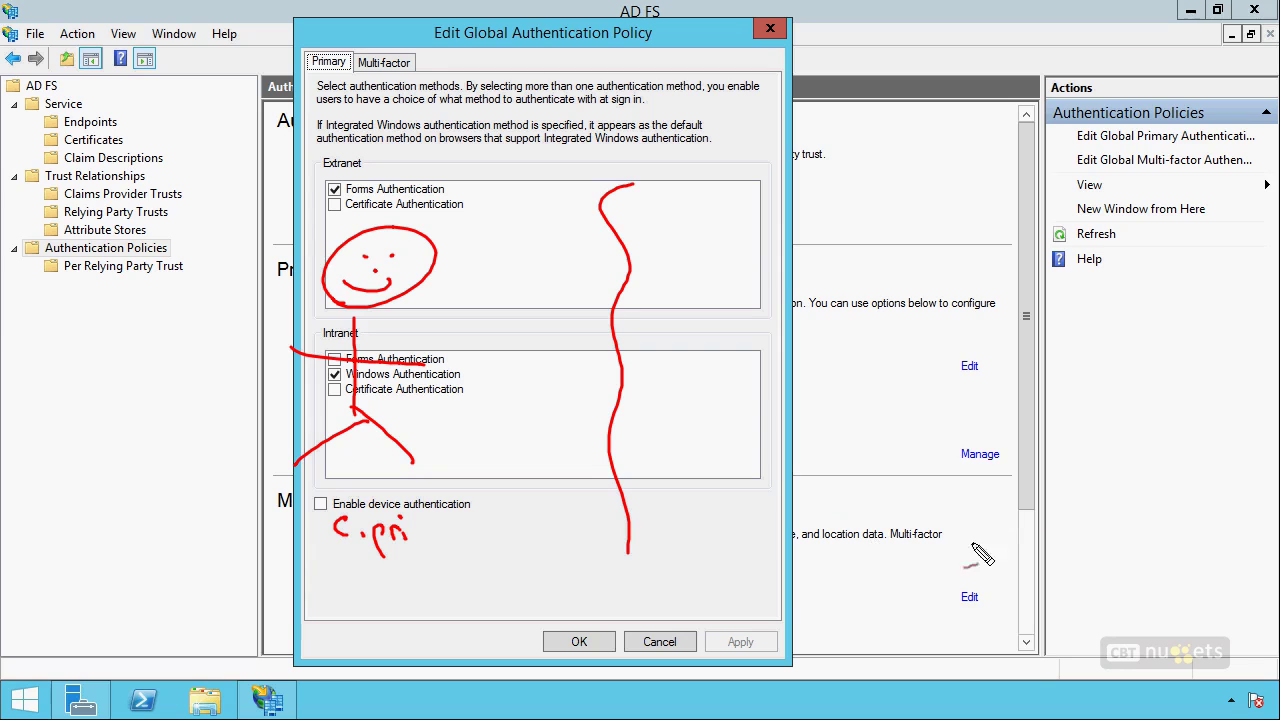
Finish the drags, dismiss them with Esc, and tick Enable device authentication.
mouse_move(874, 506)
left_mouse_down()
mouse_move(887, 517)
mouse_move(862, 517)
left_mouse_up()
left_click(886, 538)
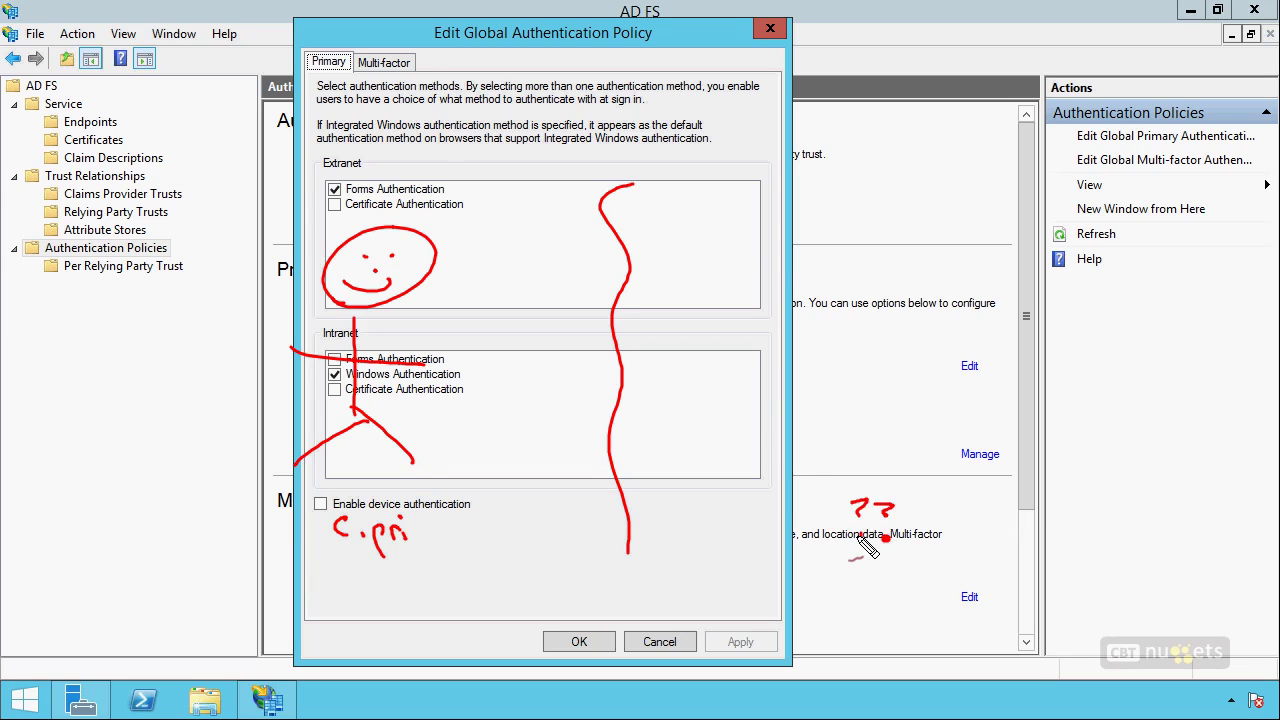
mouse_move(890, 242)
left_mouse_down()
mouse_move(890, 312)
mouse_move(842, 312)
mouse_move(880, 312)
left_mouse_up()
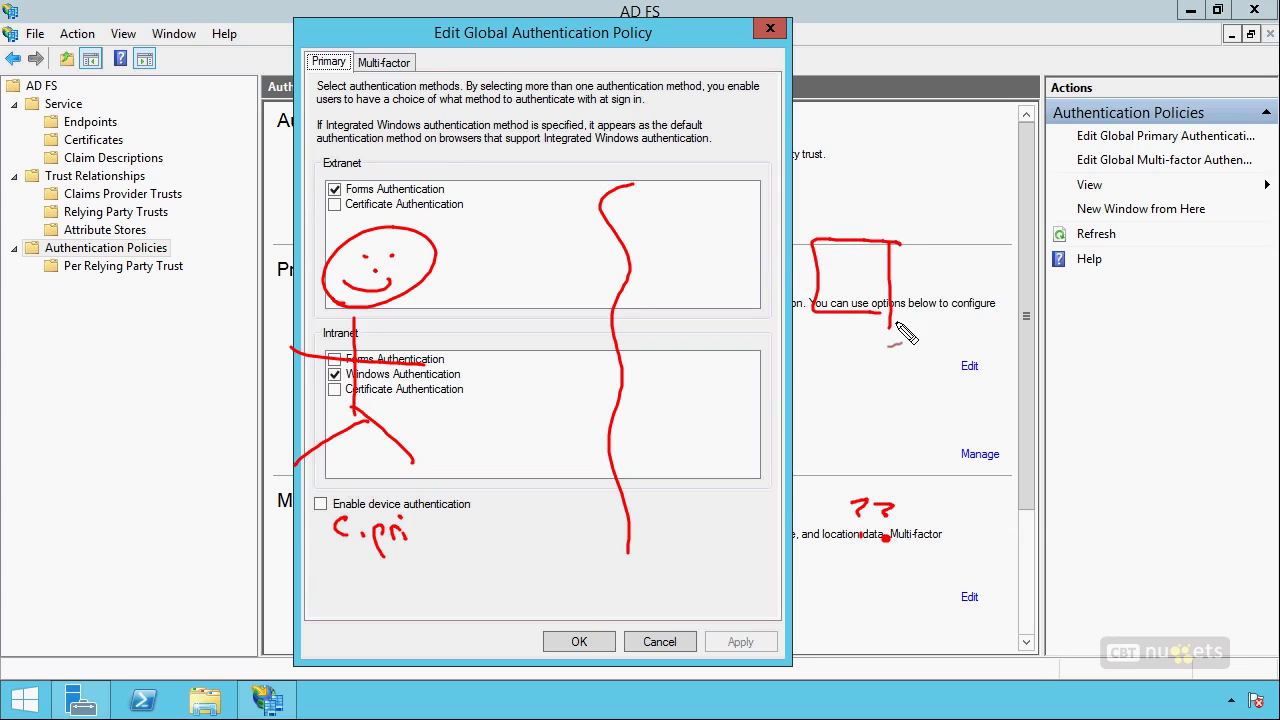
left_click_drag(838, 380, 839, 410)
mouse_move(836, 381)
left_mouse_down()
mouse_move(842, 408)
mouse_move(912, 396)
left_mouse_up()
left_click_drag(918, 436, 872, 434)
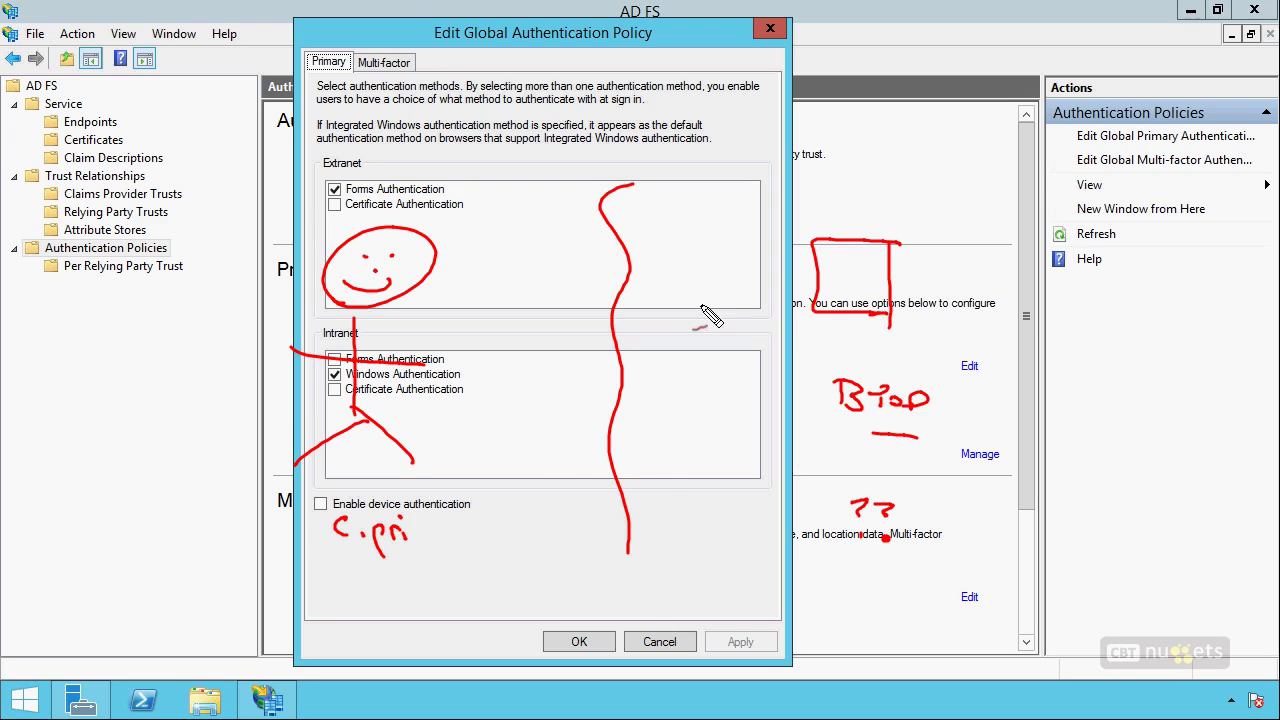
left_click_drag(766, 290, 505, 292)
left_click_drag(540, 271, 531, 301)
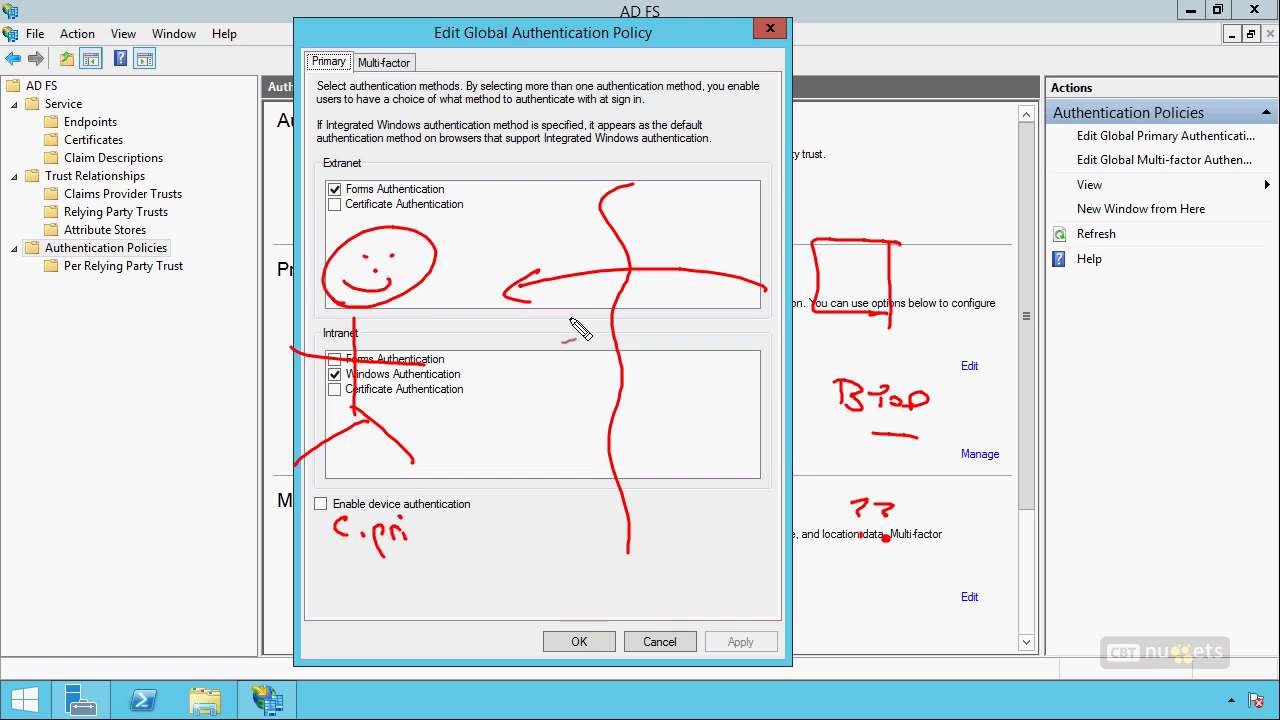
left_click_drag(862, 262, 844, 300)
left_click_drag(884, 305, 822, 250)
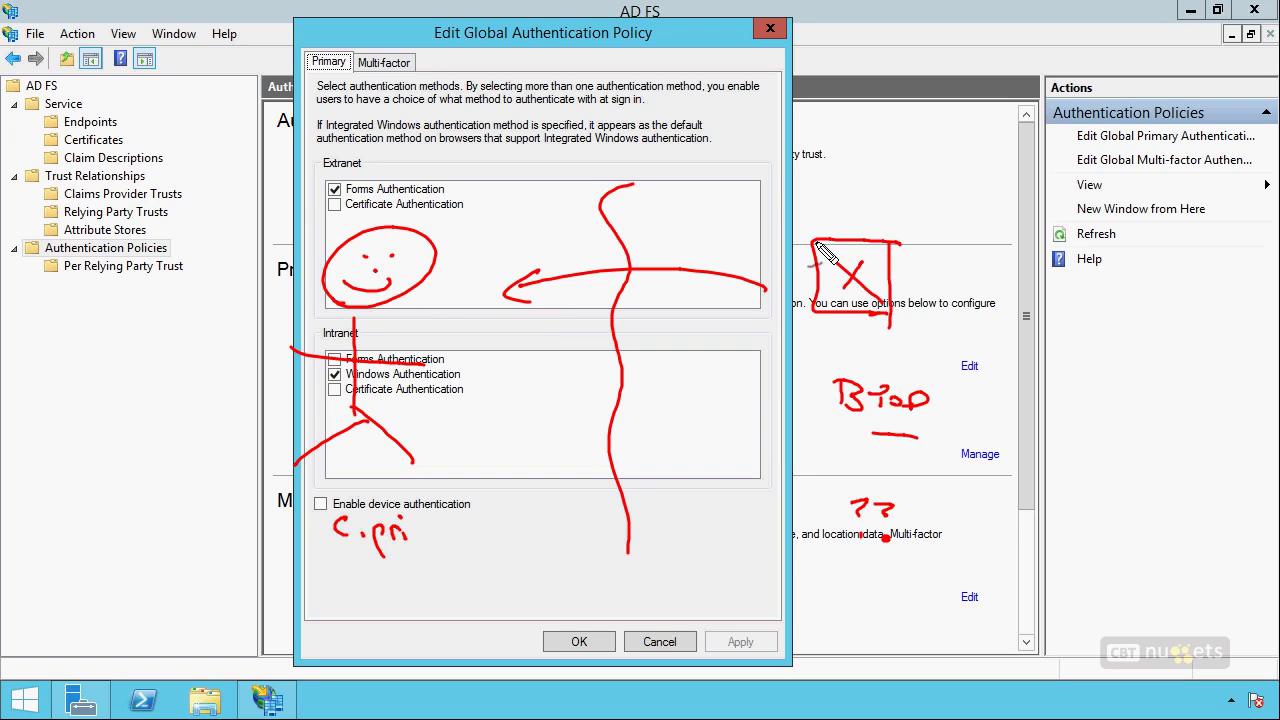
key("Escape")
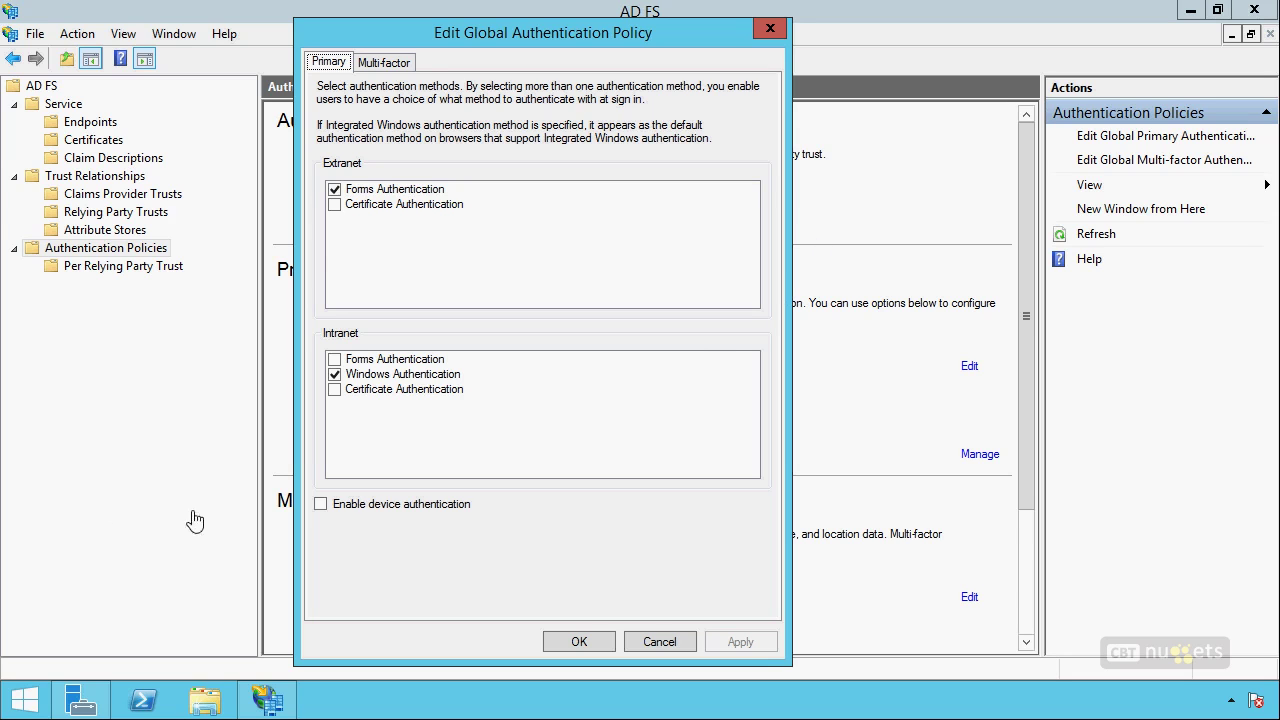
left_click(363, 507)
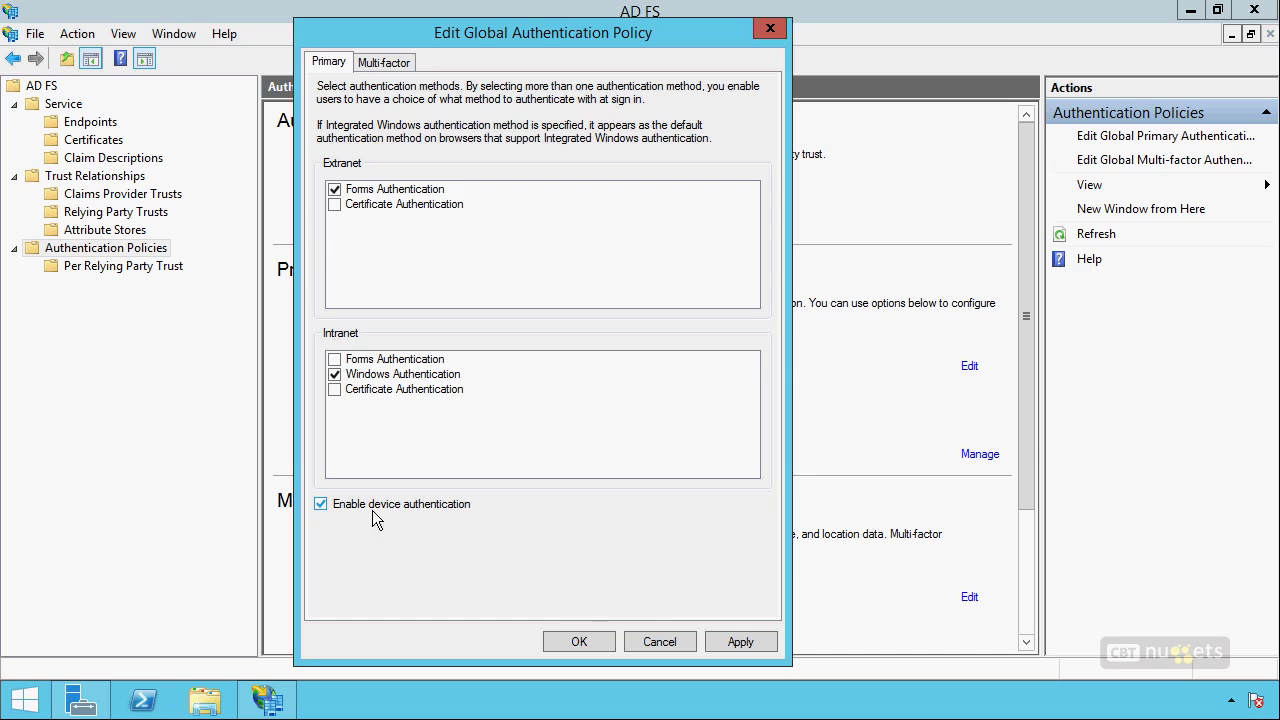
right_click(145, 702)
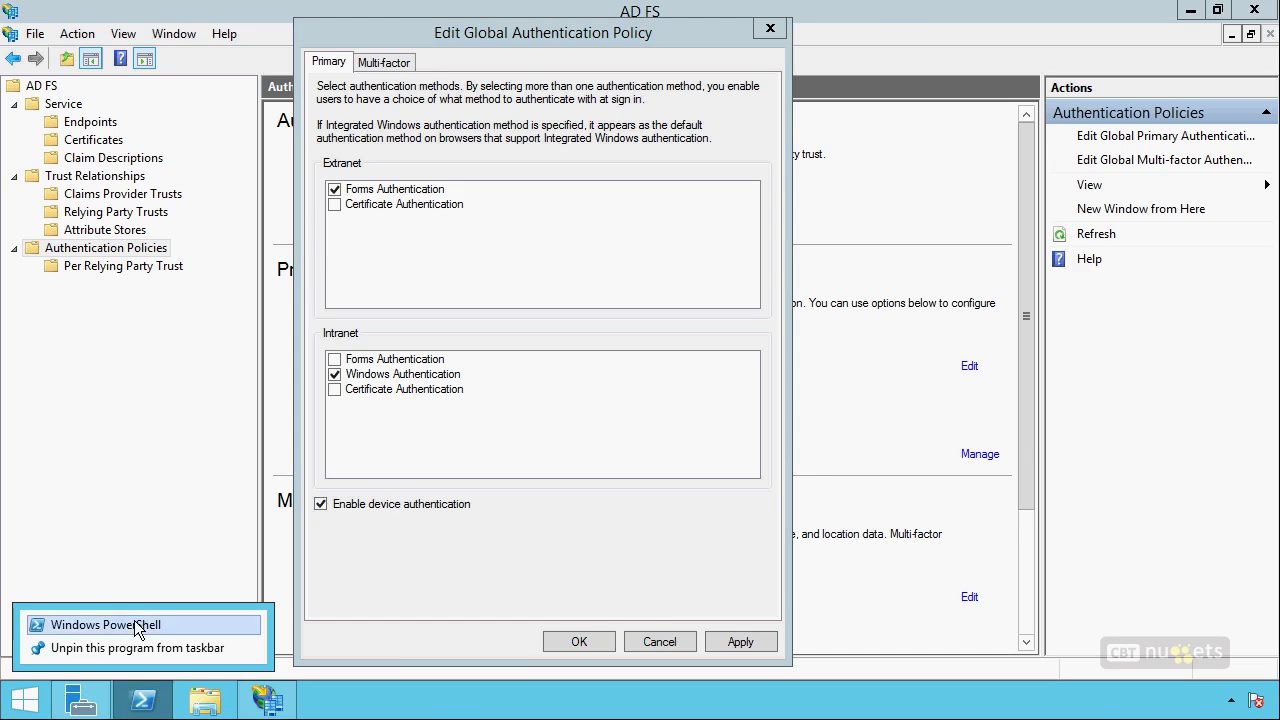
In a new PowerShell console, try completing initialize-addevice, then clear it from the prompt.
left_click(134, 625)
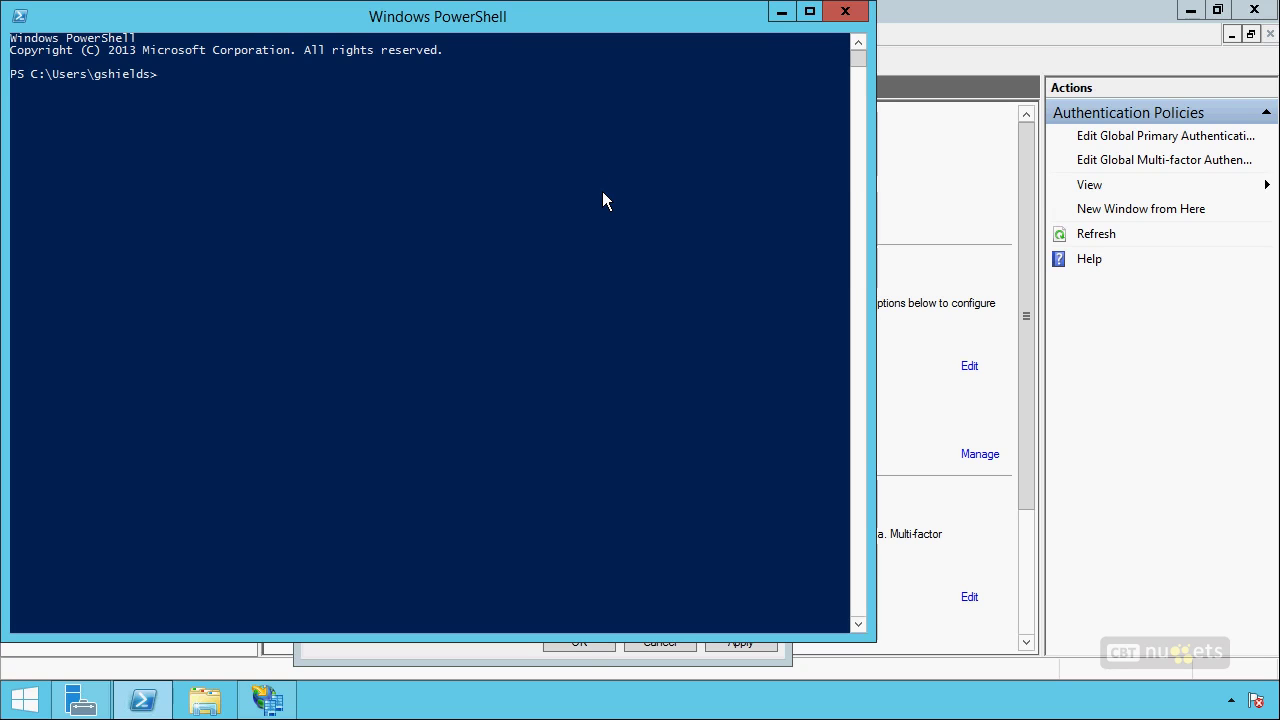
type("initialize-addevice")
key("Tab")
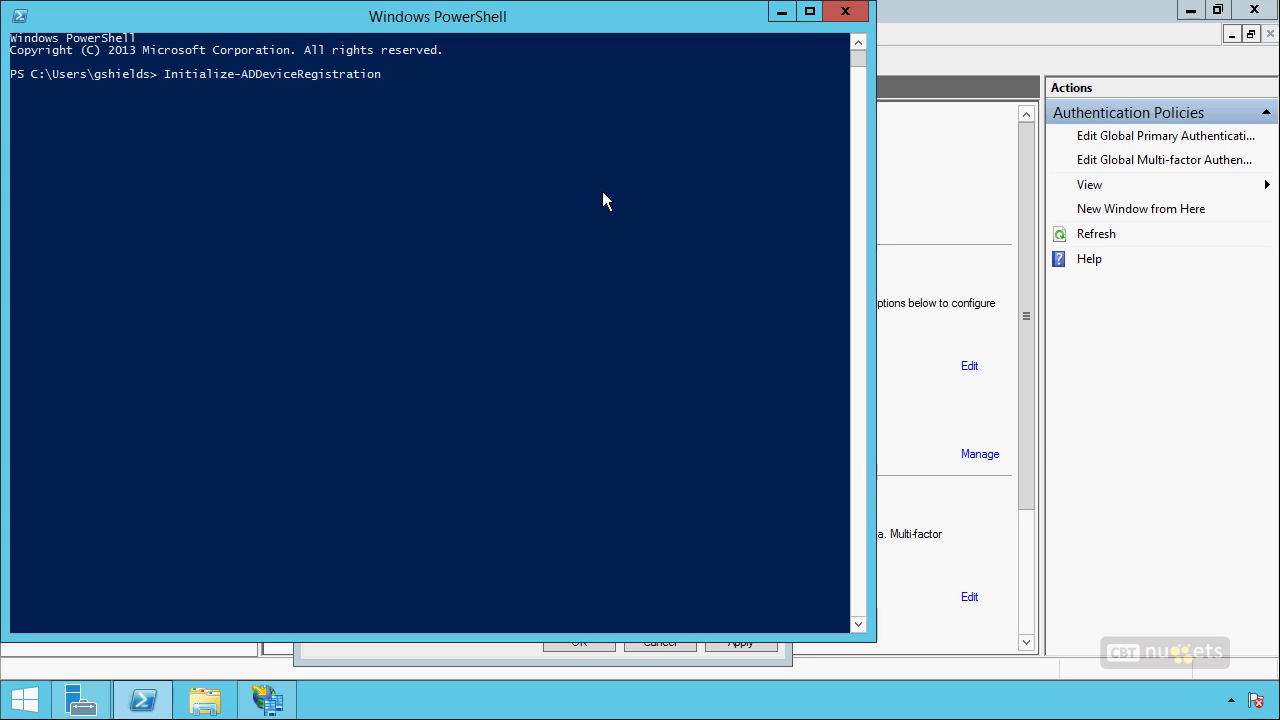
key("Escape")
Put Enable-AdfsDeviceRegistration at the prompt by tab-completing enable-adfsdev.
type("enabl")
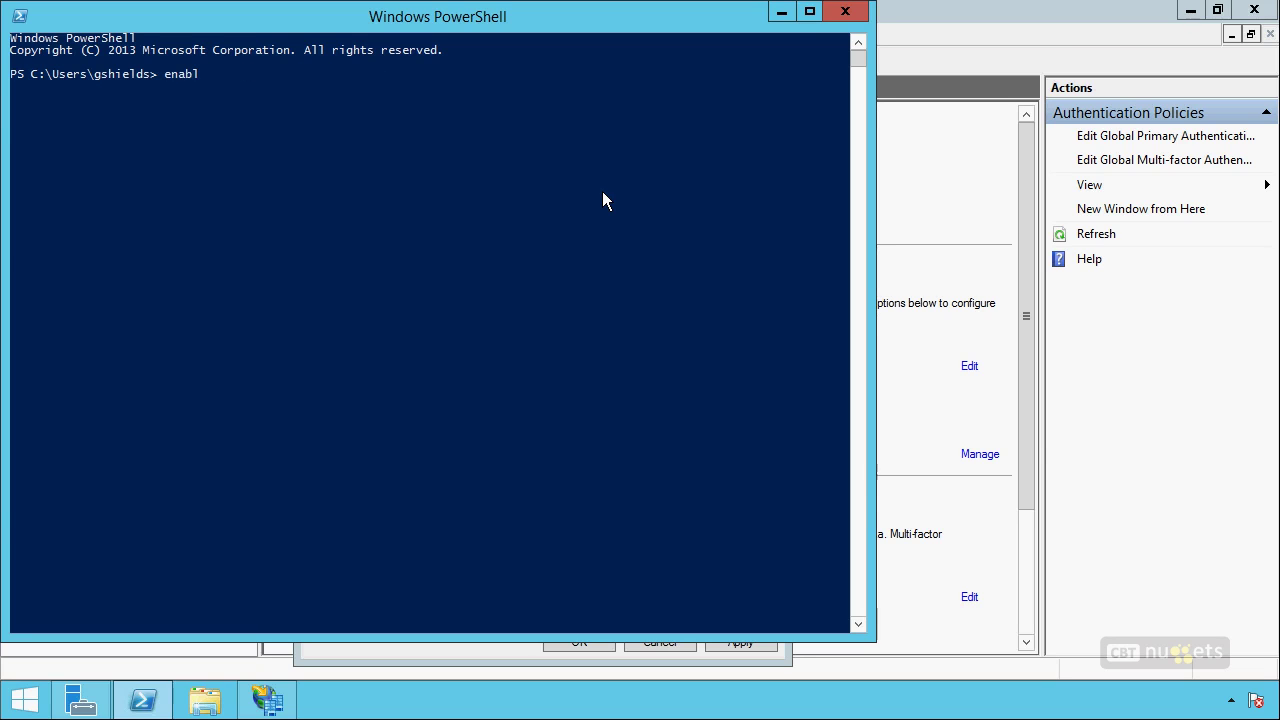
type("e-adf")
key("BackSpace")
type("dfsdevi")
key("Tab")
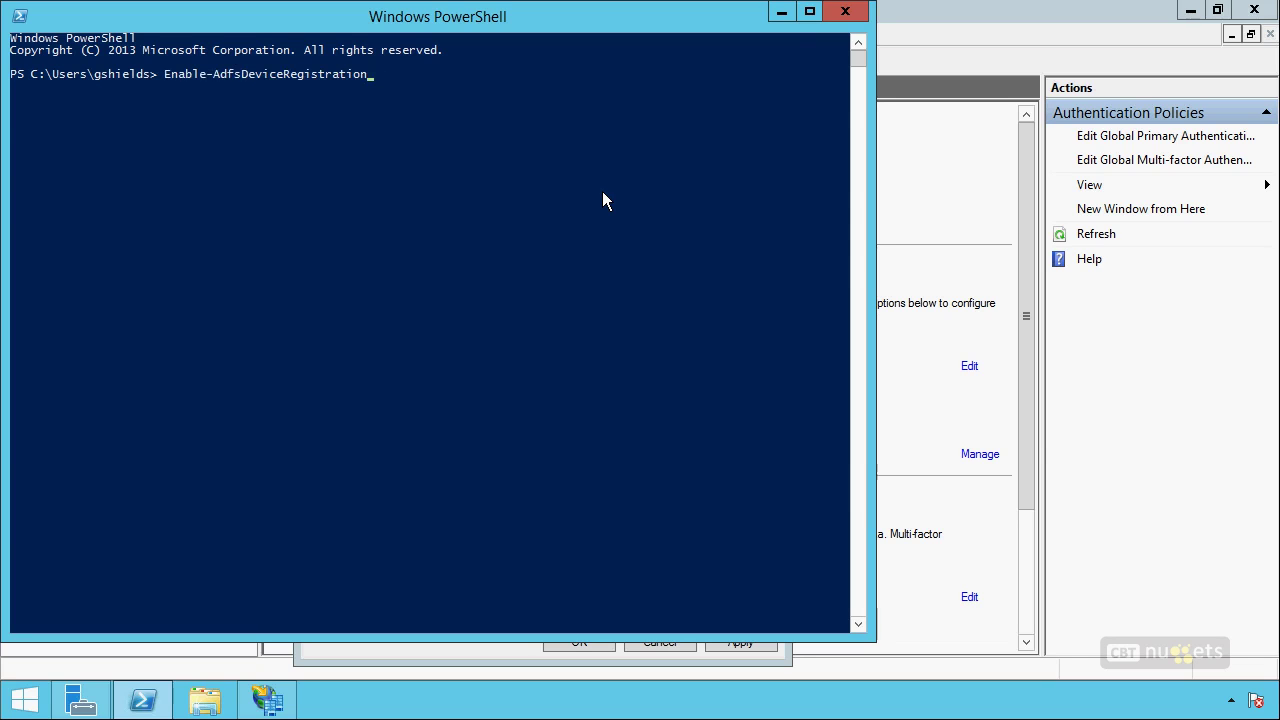